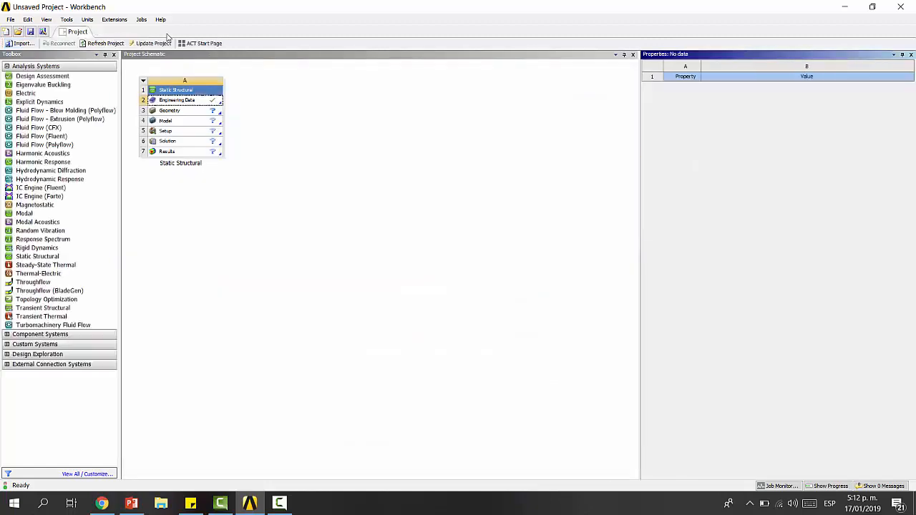
Create a new DesignModeler geometry for the Static Structural system.
click(171, 111)
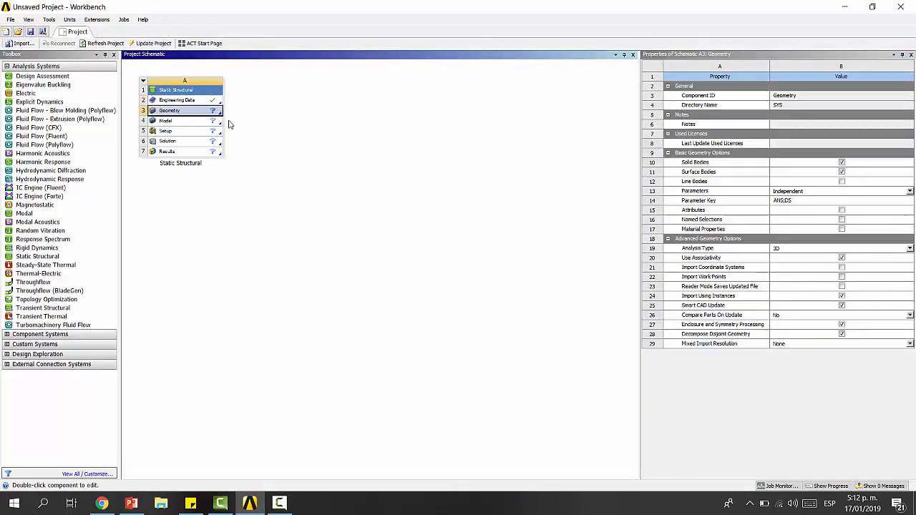
right_click(161, 113)
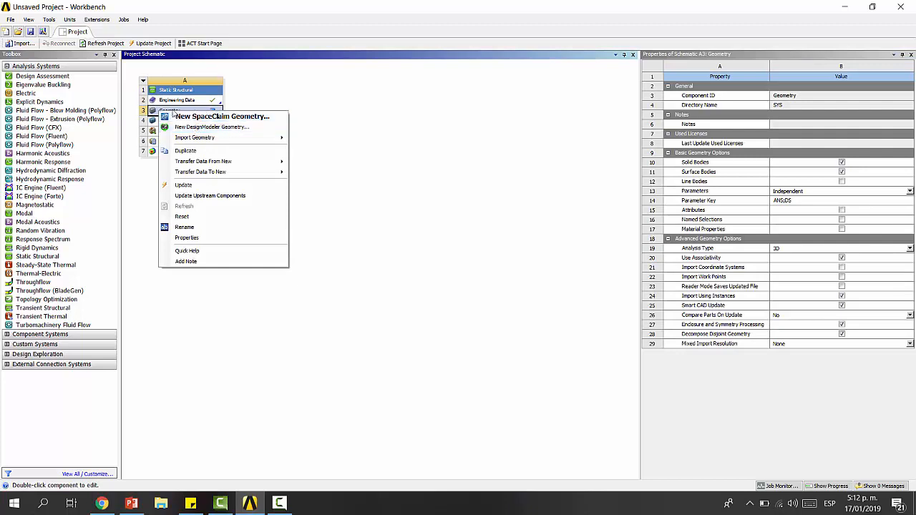
click(187, 128)
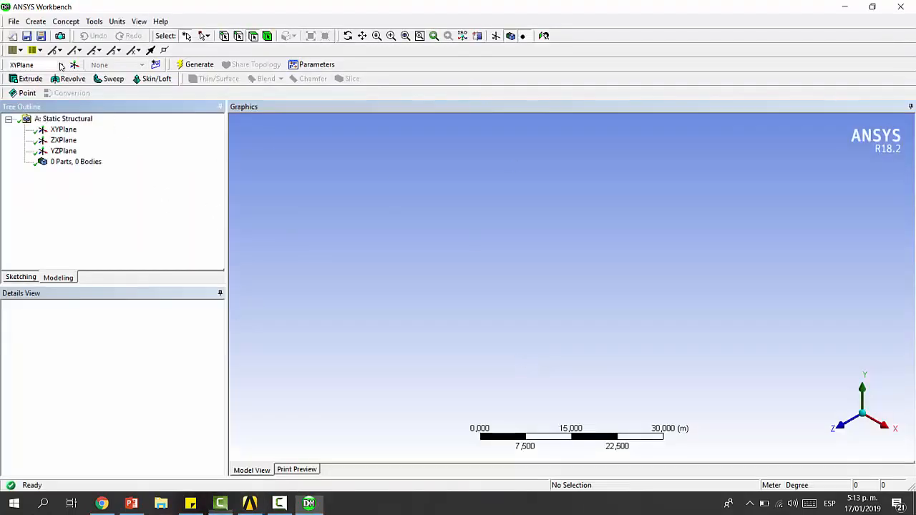
Import the external geometry file SV911-80_125.stp and generate the import with the default base plane.
click(13, 21)
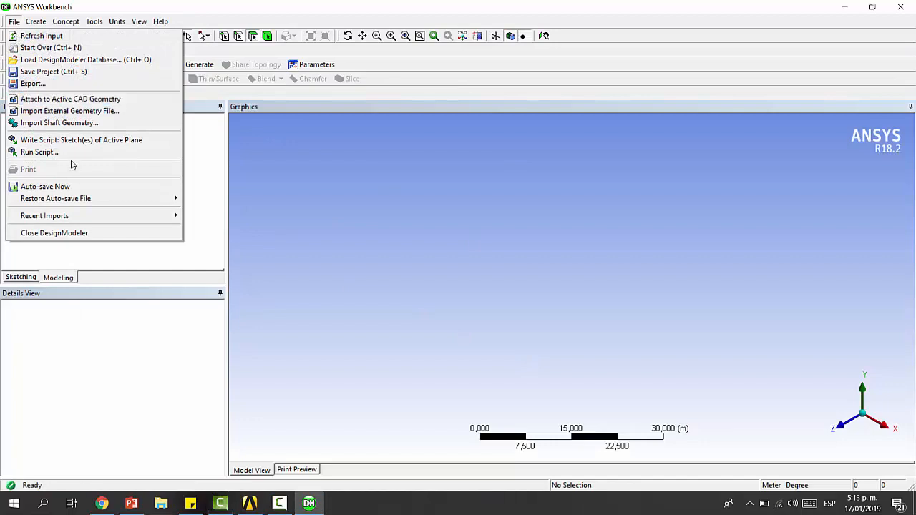
click(69, 113)
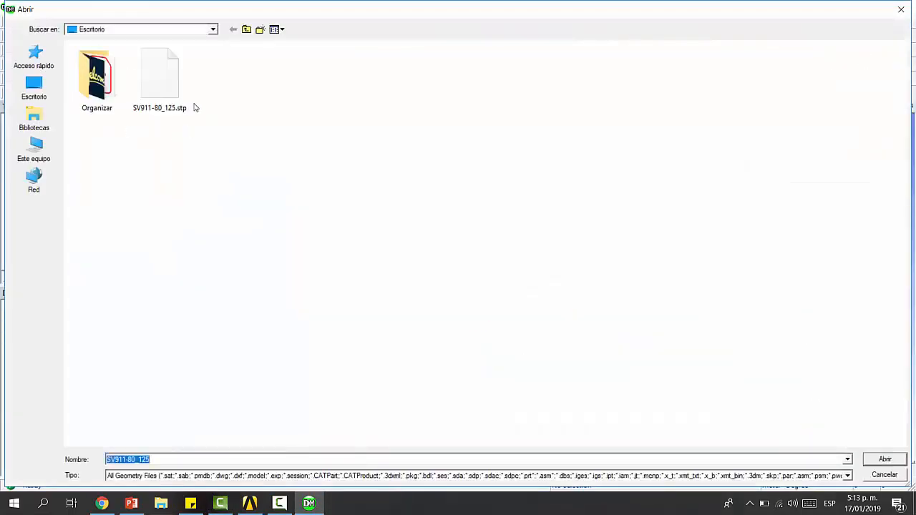
click(174, 92)
click(886, 458)
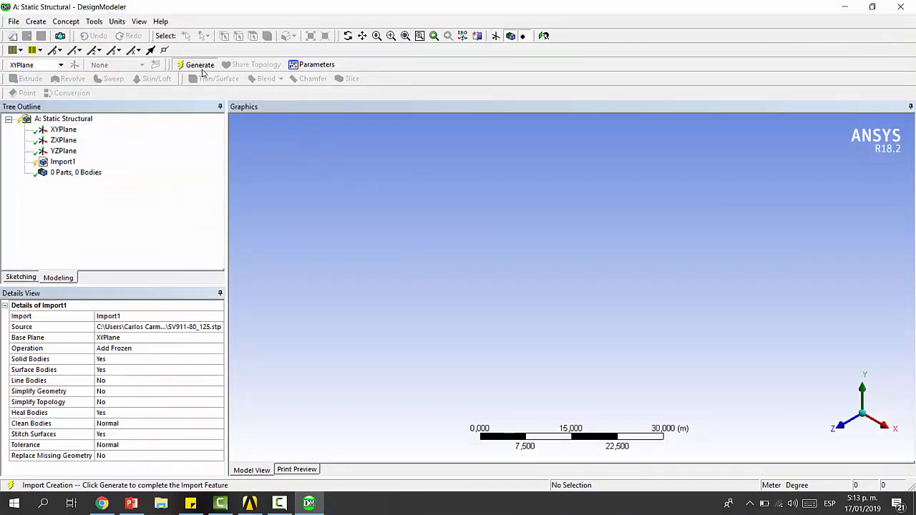
click(200, 66)
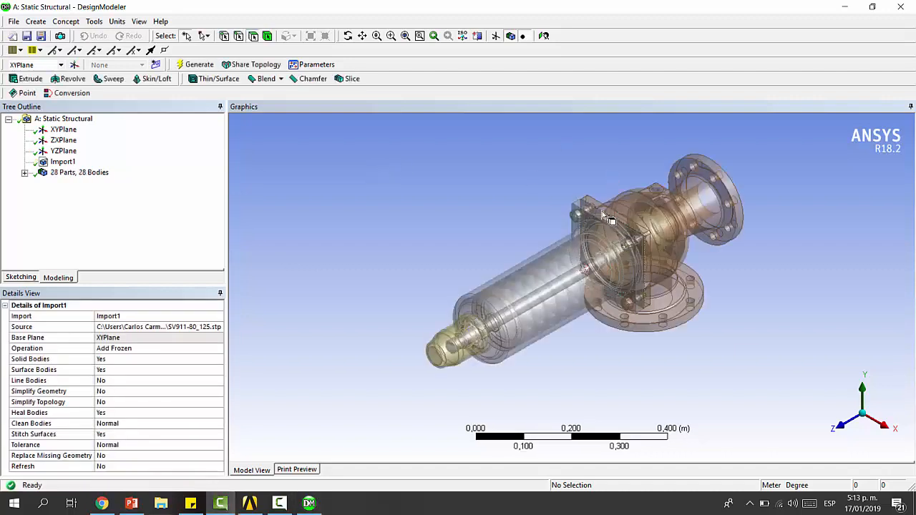
Look over the imported valve assembly and delete its import feature from the model.
mouse_move(673, 201)
middle_down()
mouse_move(687, 231)
mouse_move(720, 219)
mouse_move(673, 192)
middle_up()
scroll(656, 184, up, 5)
scroll(619, 207, down, 3)
scroll(552, 206, down, 2)
middle_drag(552, 207, 229, 293)
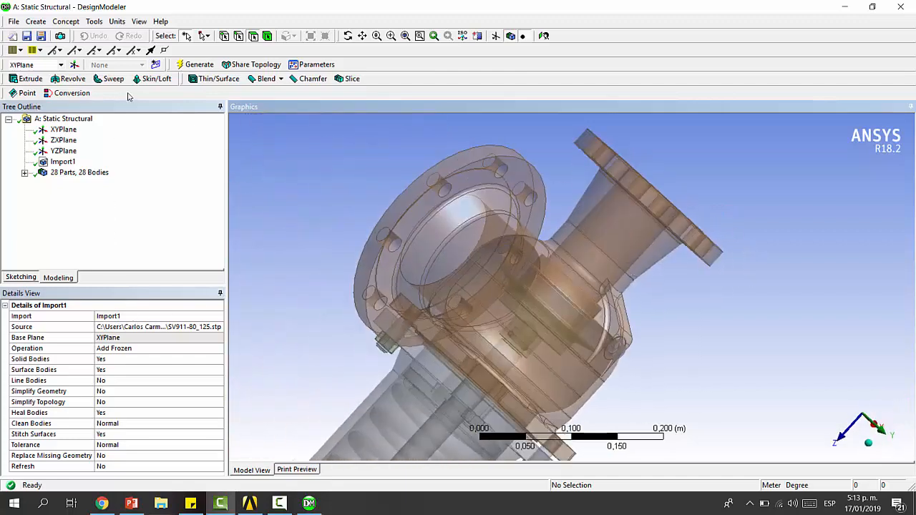
click(63, 162)
key(Delete)
key(Return)
Import SV911-80_125.stp again with ZXPlane as its base plane and generate the geometry.
click(13, 21)
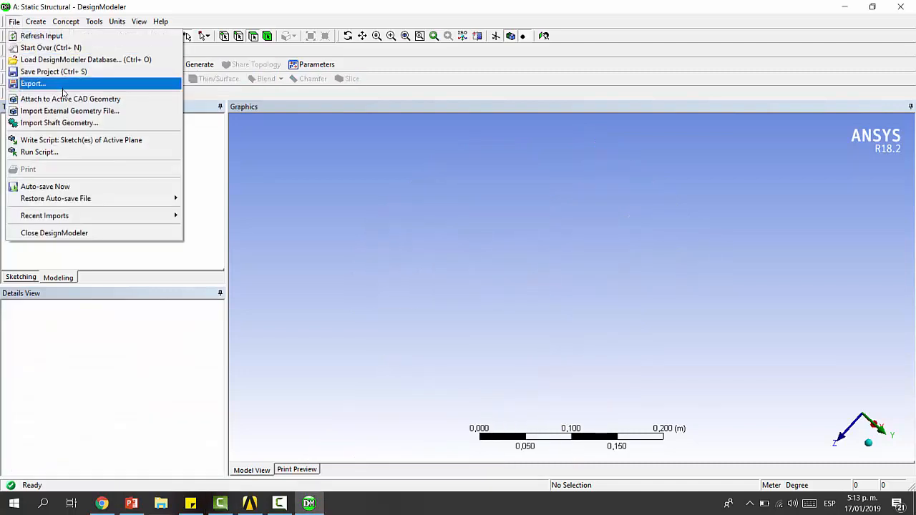
click(77, 110)
click(140, 98)
double_click(140, 98)
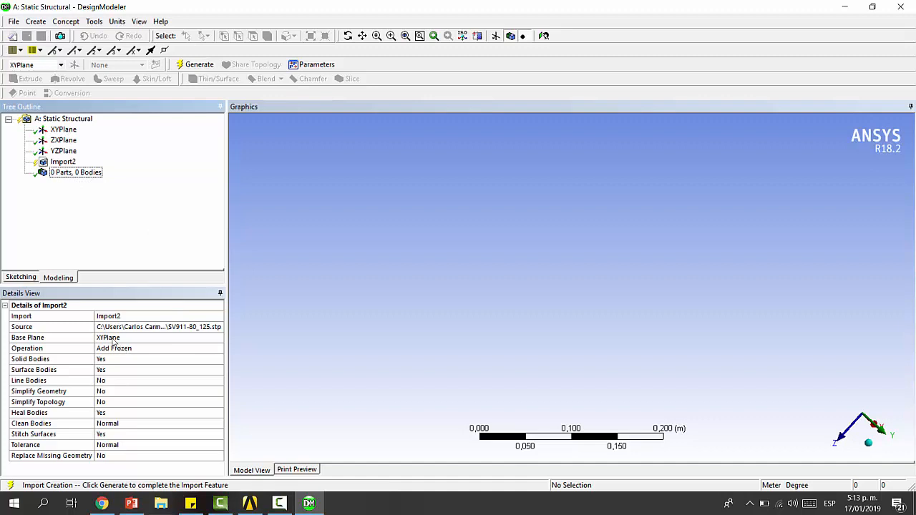
click(101, 338)
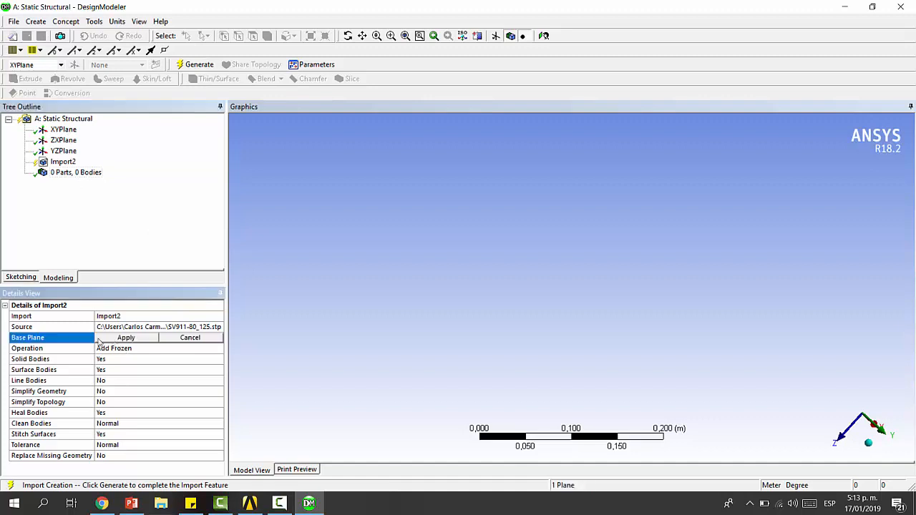
click(64, 140)
click(126, 338)
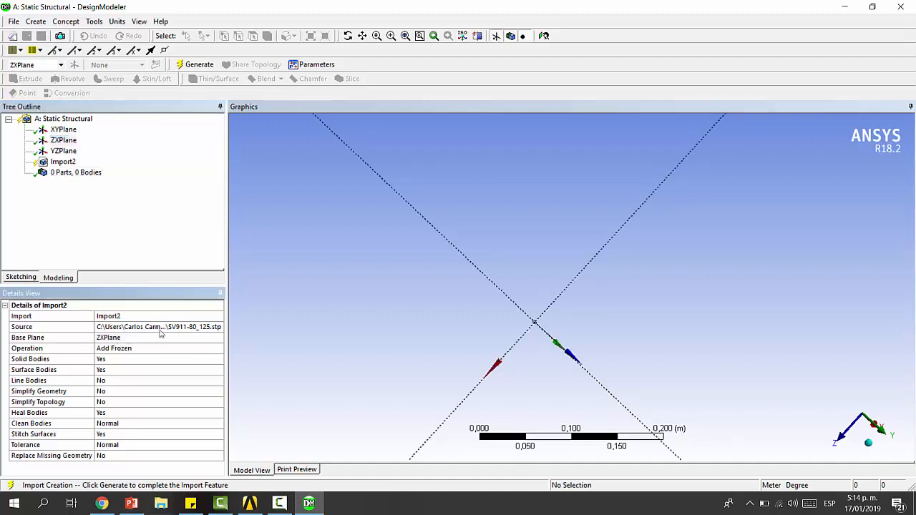
click(204, 68)
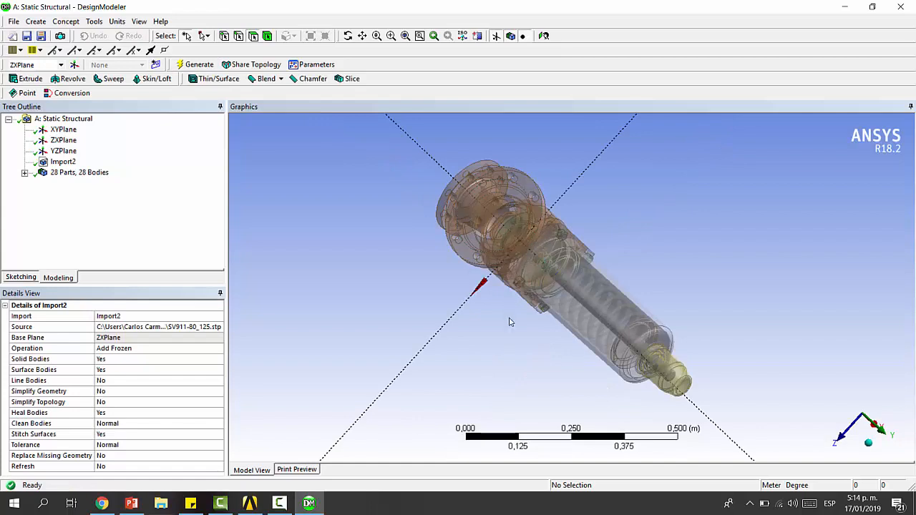
Examine the stud and nut that fasten the valve body to the spring cover.
middle_drag(509, 322, 572, 272)
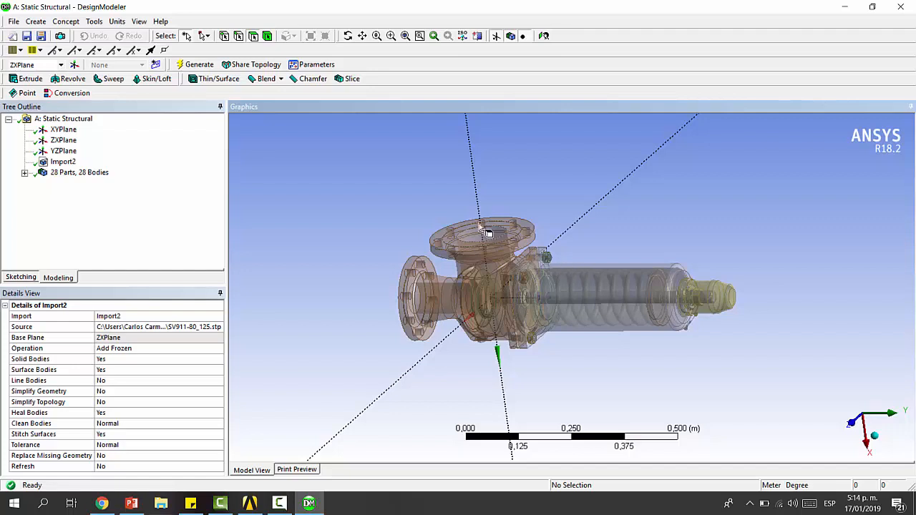
scroll(601, 316, up, 3)
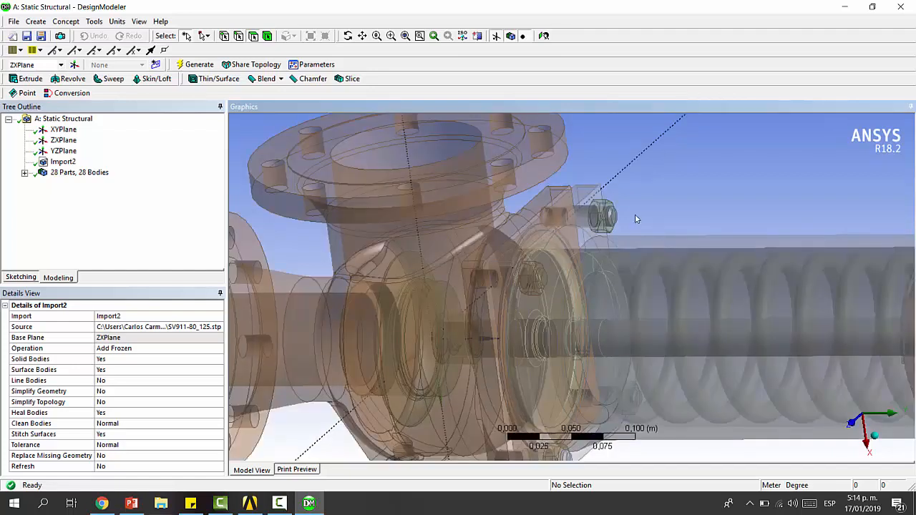
click(608, 222)
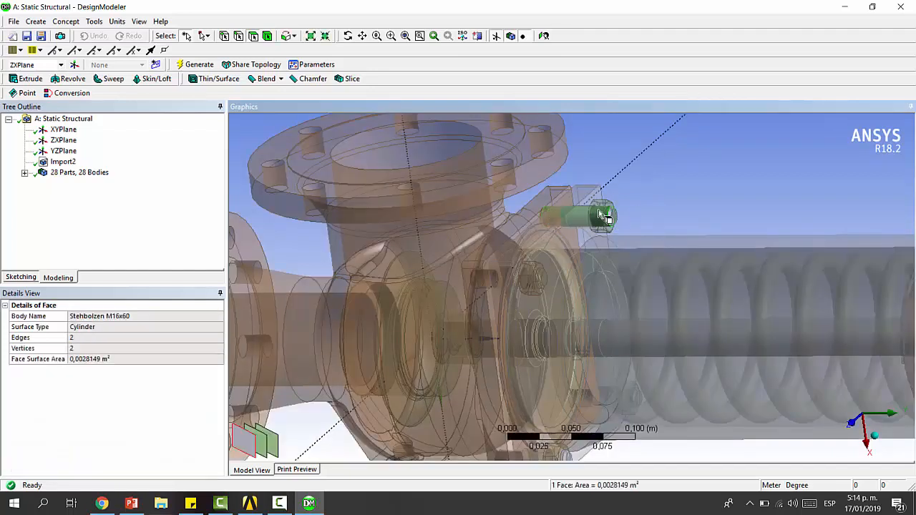
click(607, 211)
middle_drag(635, 210, 556, 262)
scroll(517, 315, up, 5)
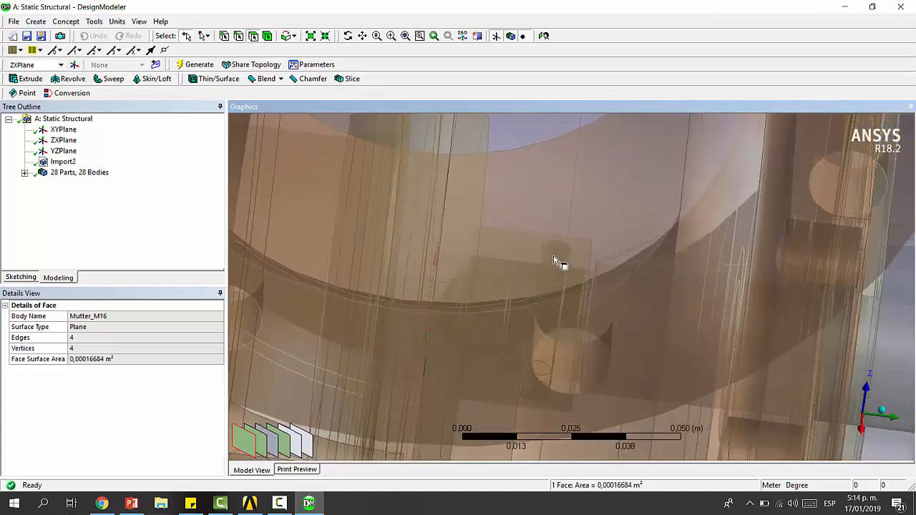
Hide the outer valve body SV911-80_125-Body to expose the internal parts.
click(558, 256)
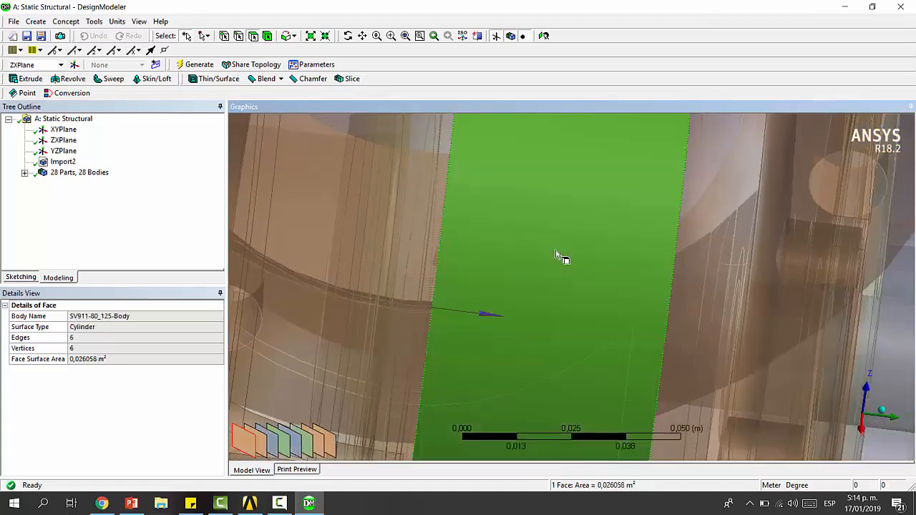
right_click(559, 256)
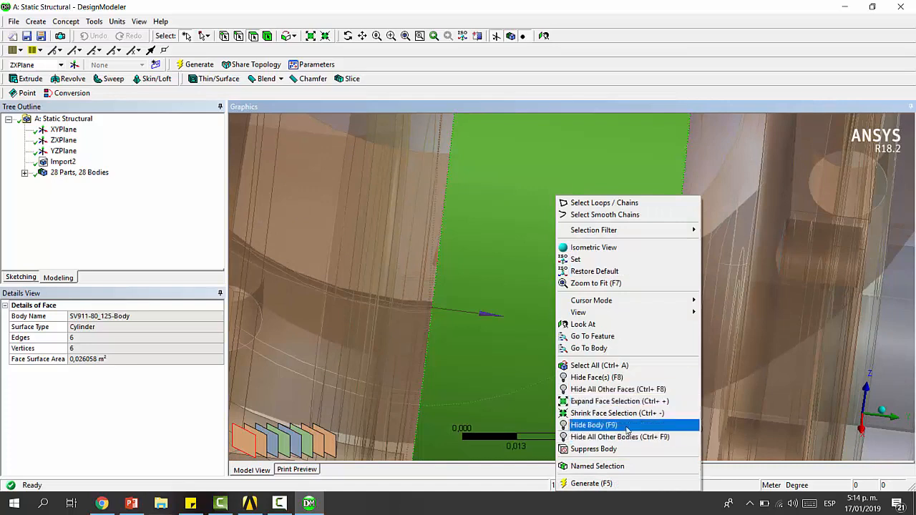
click(626, 427)
Inspect the cross hole in the SV911-80_125_Teller disc and the surrounding internal parts.
click(557, 252)
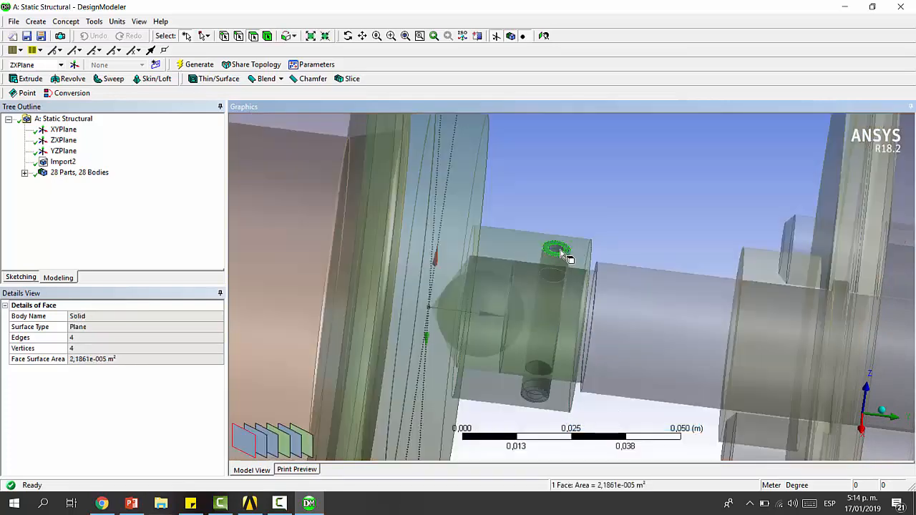
click(558, 255)
middle_drag(574, 241, 561, 245)
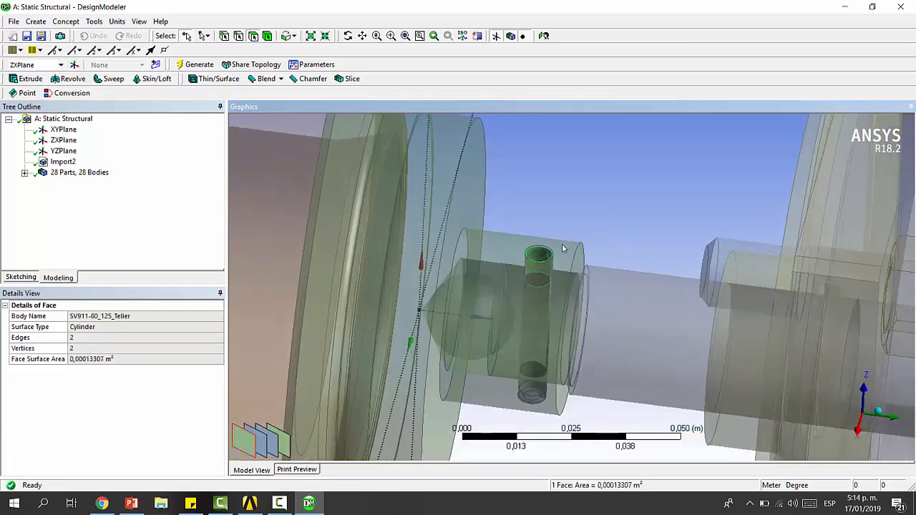
scroll(565, 246, down, 10)
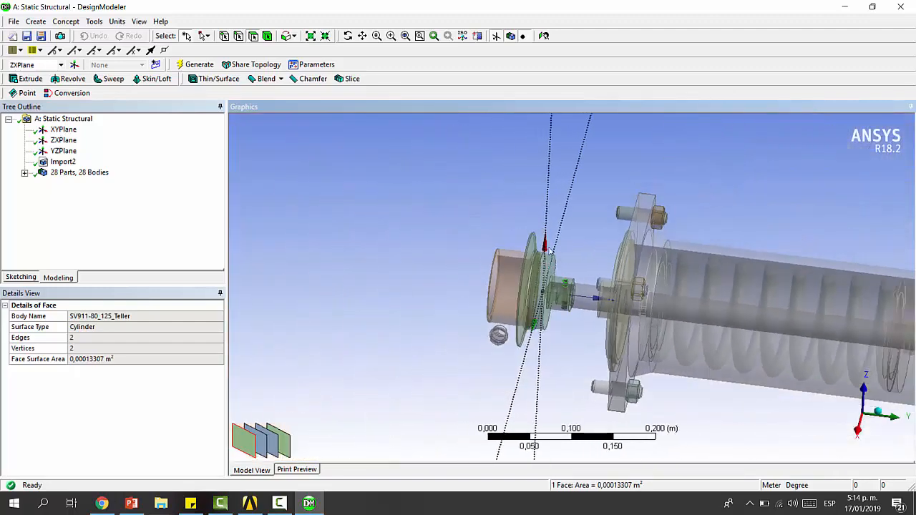
middle_drag(609, 246, 667, 236)
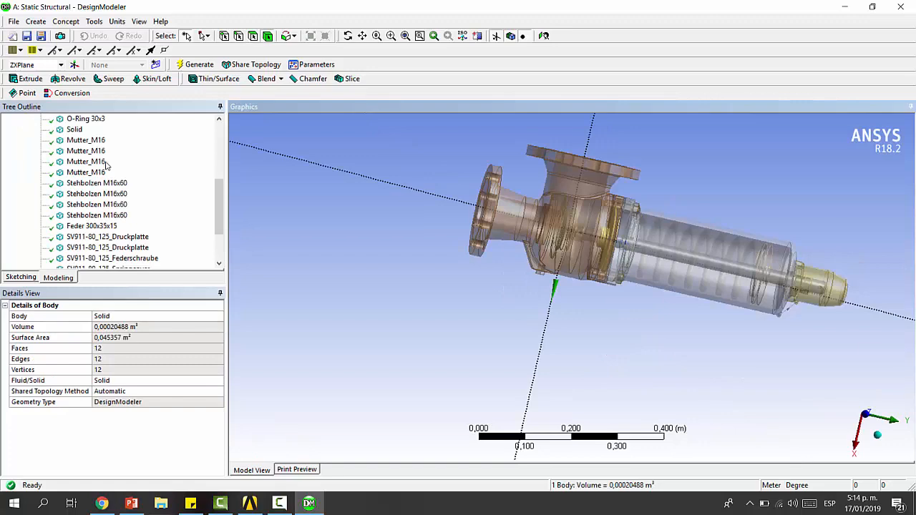
Review the list of imported bodies and identify small parts such as Wire 1mm in the assembly.
scroll(84, 164, down, 2)
scroll(84, 165, up, 6)
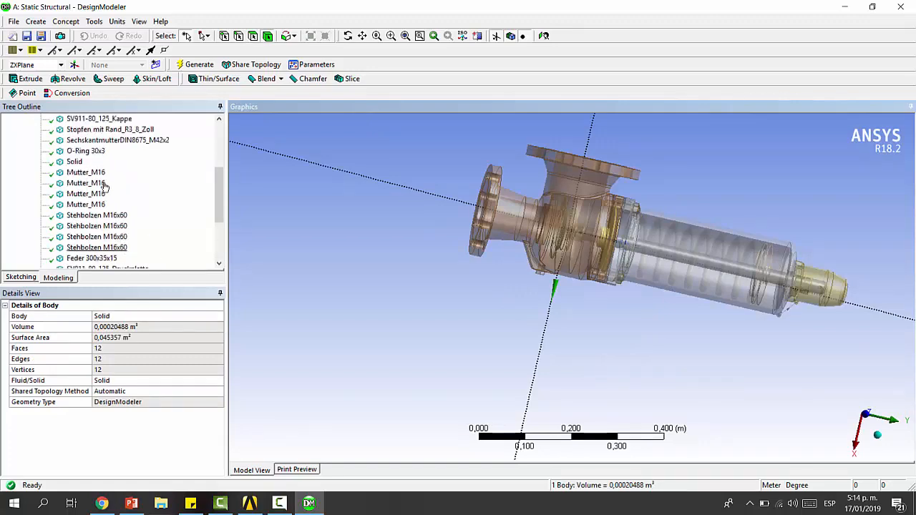
click(84, 162)
middle_drag(742, 208, 613, 219)
click(83, 162)
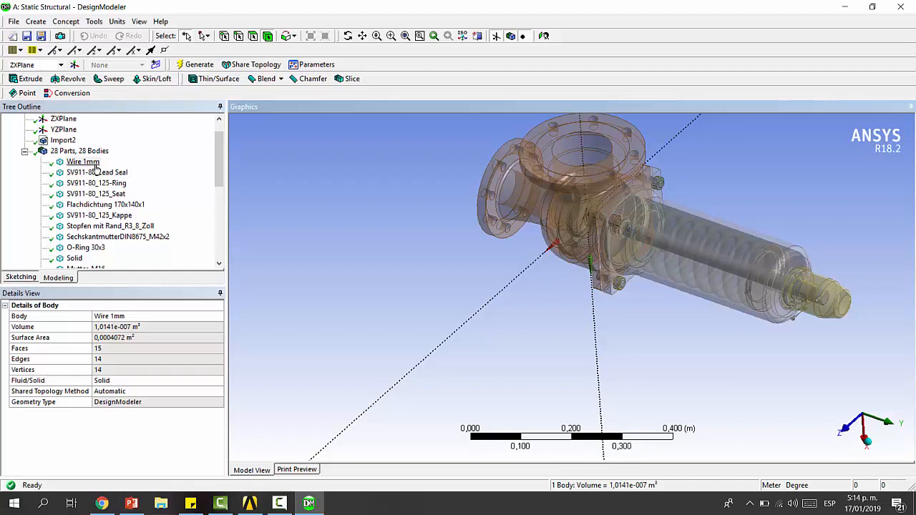
Start a Body Delete and select Wire 1mm, SV911-80_Lead Seal, SV911-80_125-Ring, Flachdichtung 170x140x1 and Stopfen mit Rand_R3_8_Zoll.
click(42, 22)
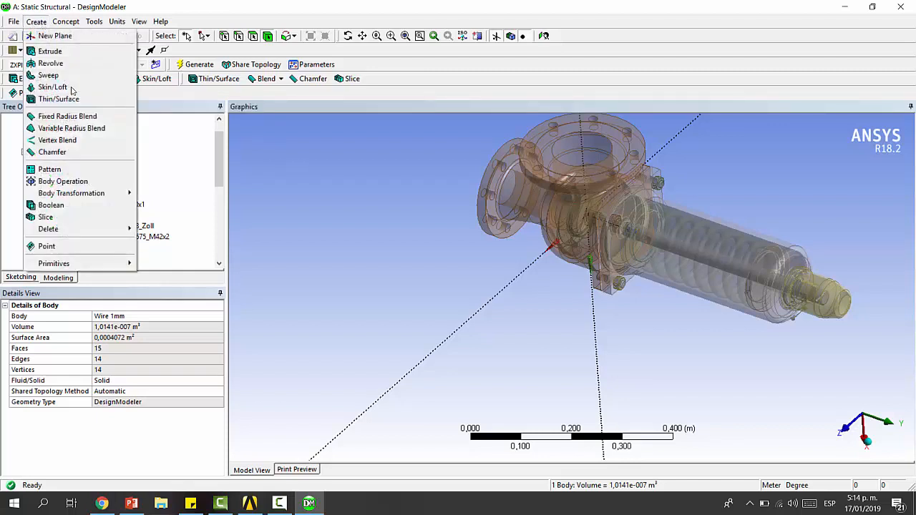
mouse_move(62, 231)
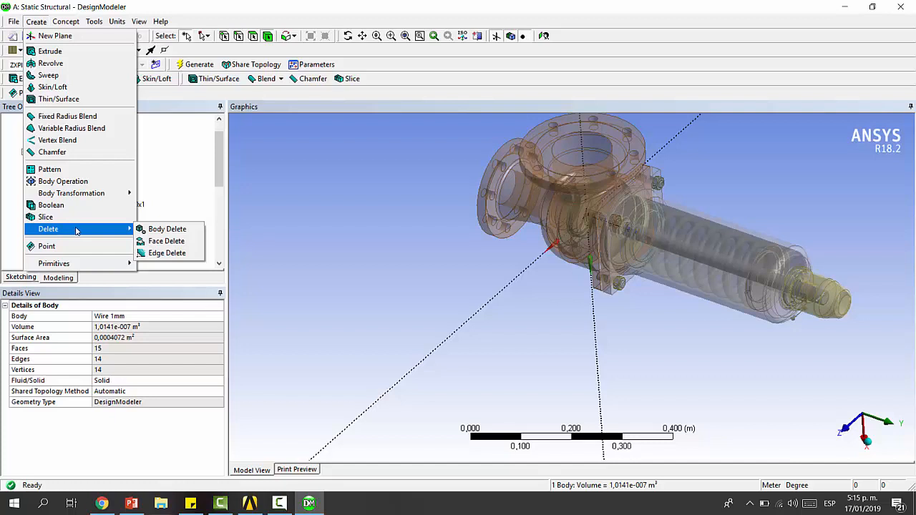
click(159, 230)
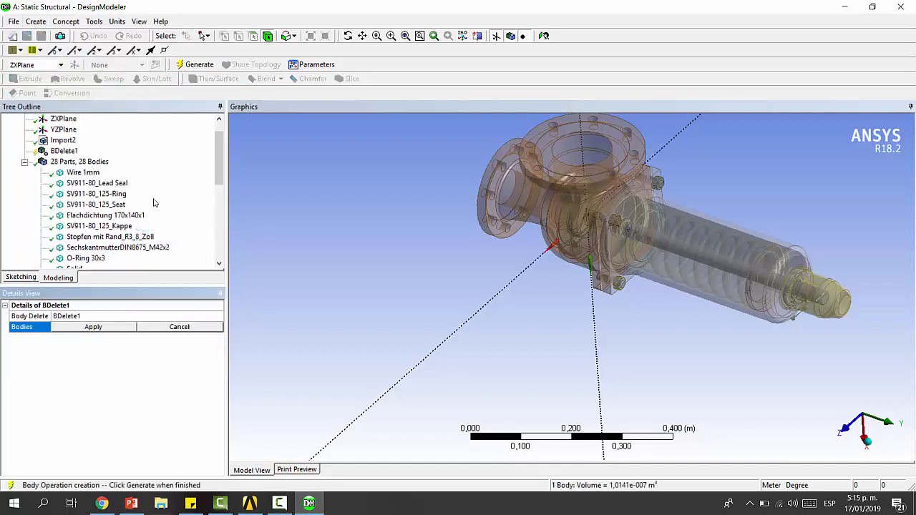
click(87, 174)
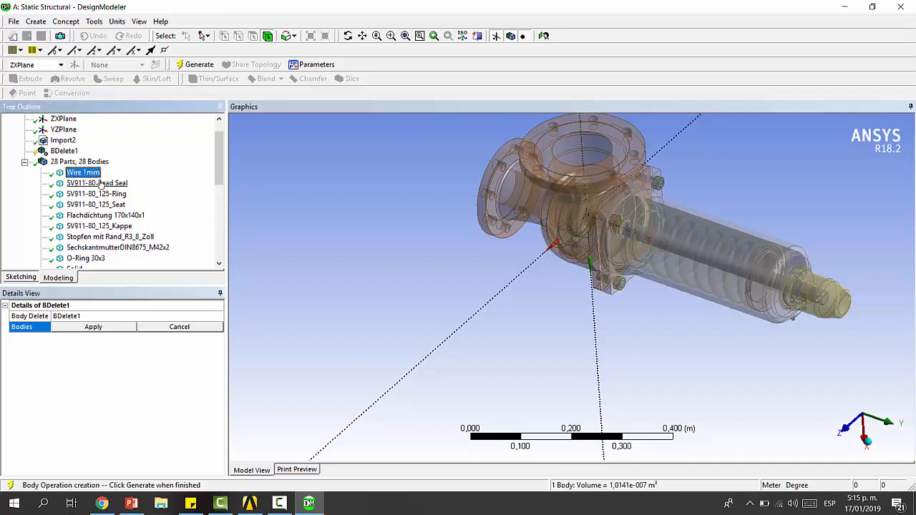
scroll(100, 180, down, 1)
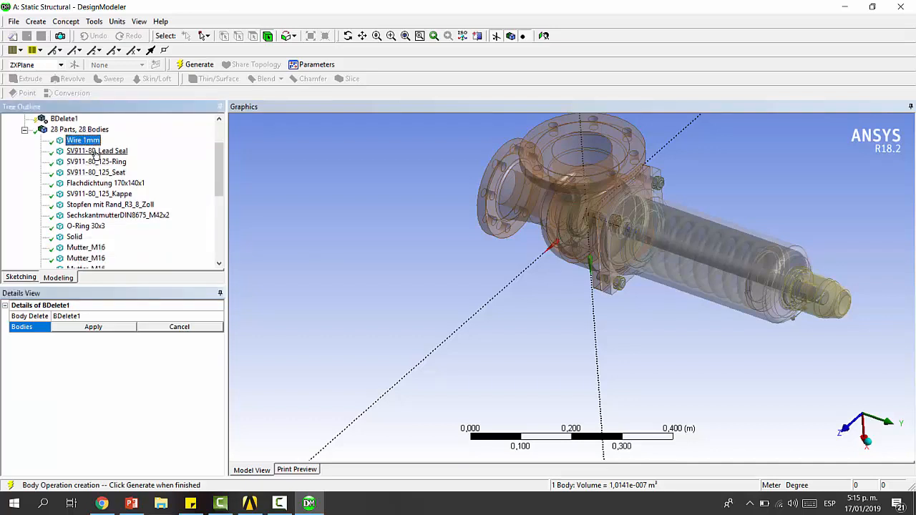
ctrl+click(95, 152)
ctrl+click(97, 162)
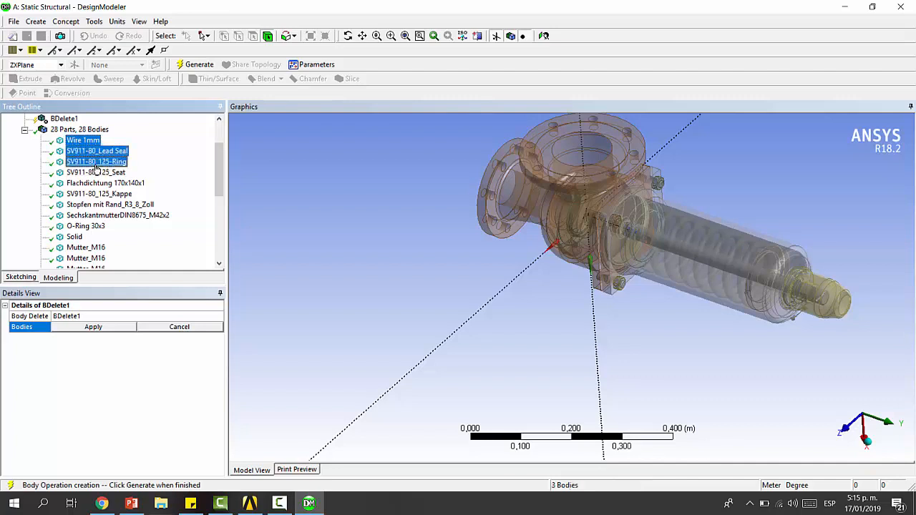
ctrl+click(107, 183)
ctrl+click(115, 203)
Add the four Mutter_M16 nuts and the four Stehbolzen M16x60 studs to the Body Delete selection.
scroll(117, 199, down, 1)
ctrl+click(95, 216)
ctrl+click(92, 226)
ctrl+click(93, 236)
ctrl+click(94, 248)
scroll(114, 236, down, 2)
ctrl+click(107, 195)
ctrl+click(106, 205)
ctrl+click(100, 226)
Add SV911-80_125_Federschraube, SV911-80_125_Kugel, O-Ring 30x3 and SechskantmutterDIN8675_M42x2 to the Body Delete selection.
scroll(104, 226, down, 2)
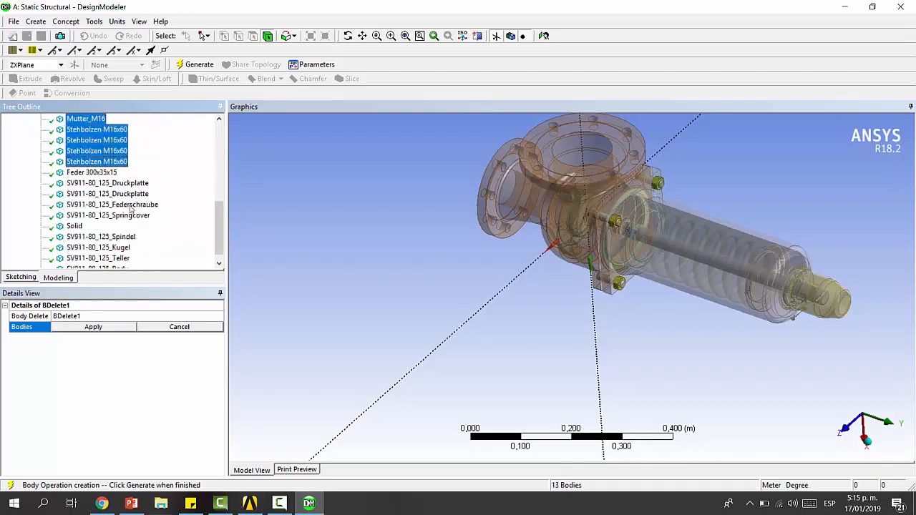
scroll(116, 187, down, 1)
ctrl+click(116, 193)
ctrl+click(122, 237)
scroll(136, 222, up, 5)
ctrl+click(97, 216)
ctrl+click(115, 205)
Add the Solid body listed after O-Ring 30x3 to the selection, and apply and generate the Body Delete.
scroll(118, 212, up, 1)
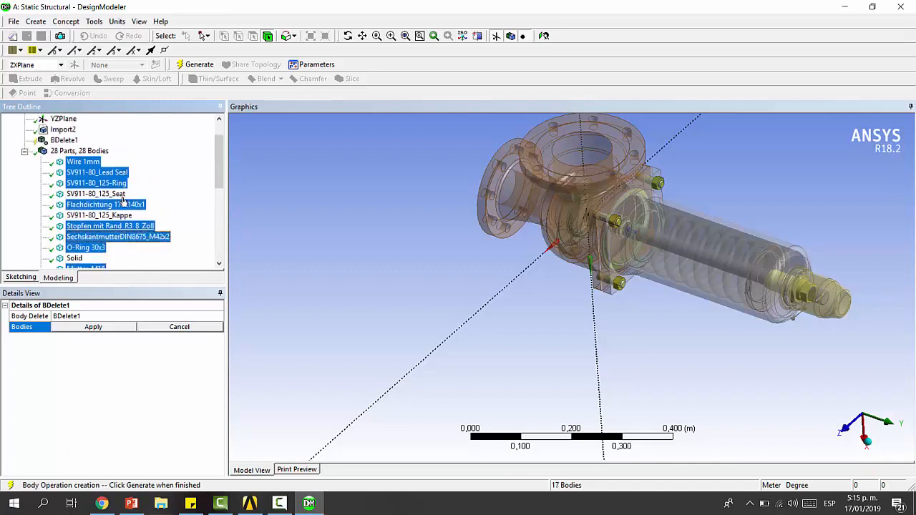
scroll(119, 212, down, 2)
scroll(120, 209, down, 3)
ctrl+click(121, 207)
scroll(122, 206, down, 3)
ctrl+click(124, 259)
ctrl+click(123, 259)
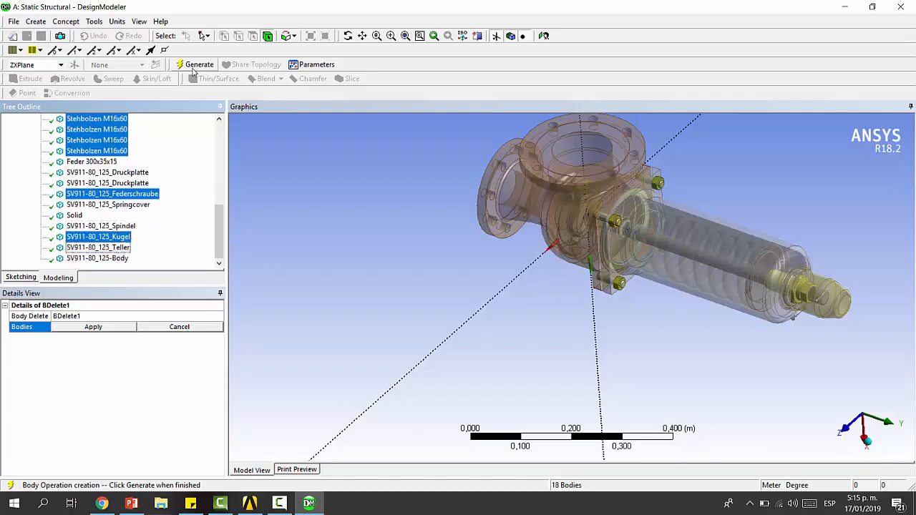
click(94, 327)
click(203, 66)
scroll(143, 214, down, 1)
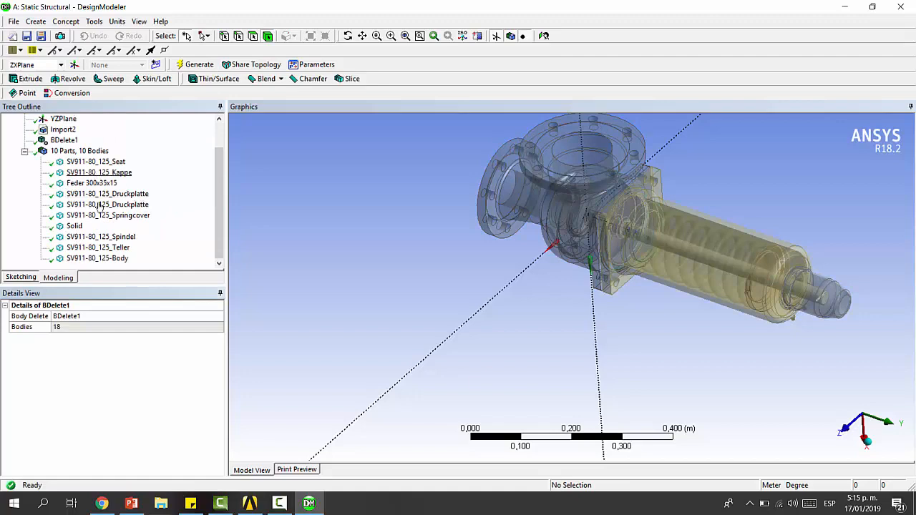
Examine the Seat, Kappe, Feder 300x35x15, Druckplatte and Springcover bodies one by one to see where each sits in the valve.
click(113, 163)
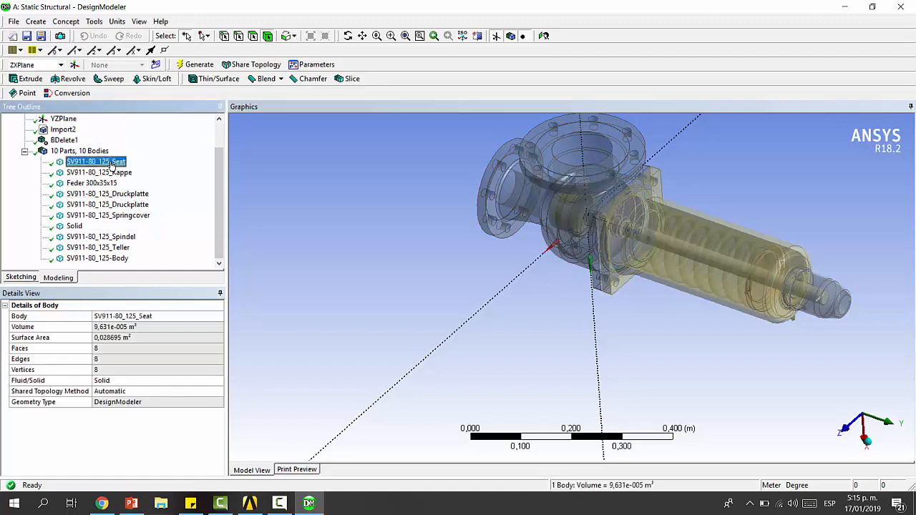
middle_drag(332, 200, 413, 184)
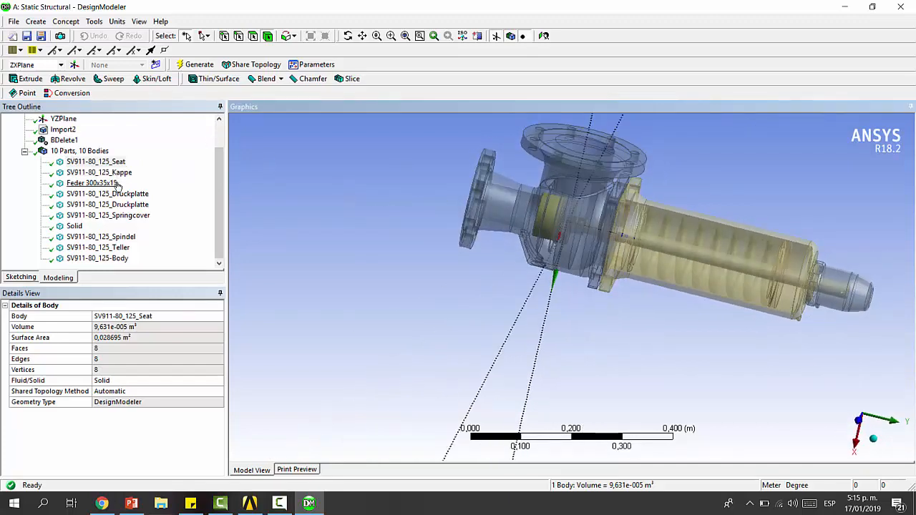
middle_drag(377, 197, 334, 214)
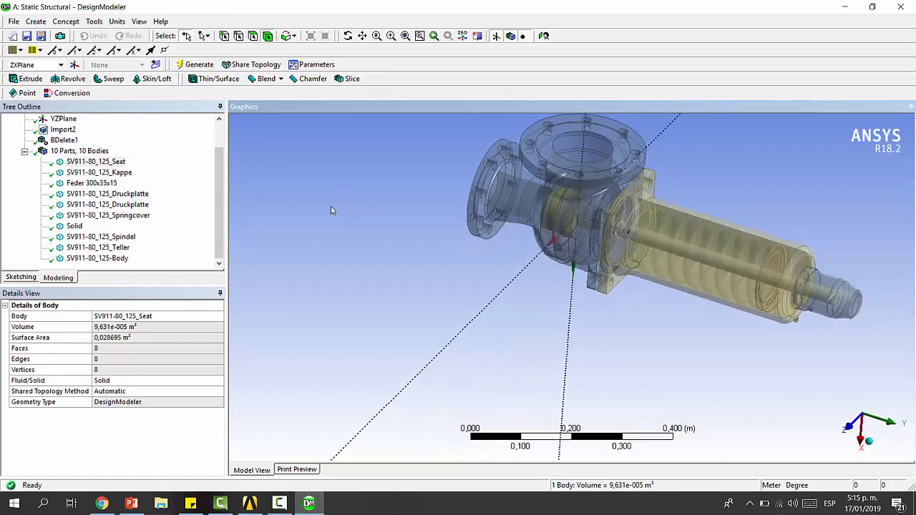
click(105, 173)
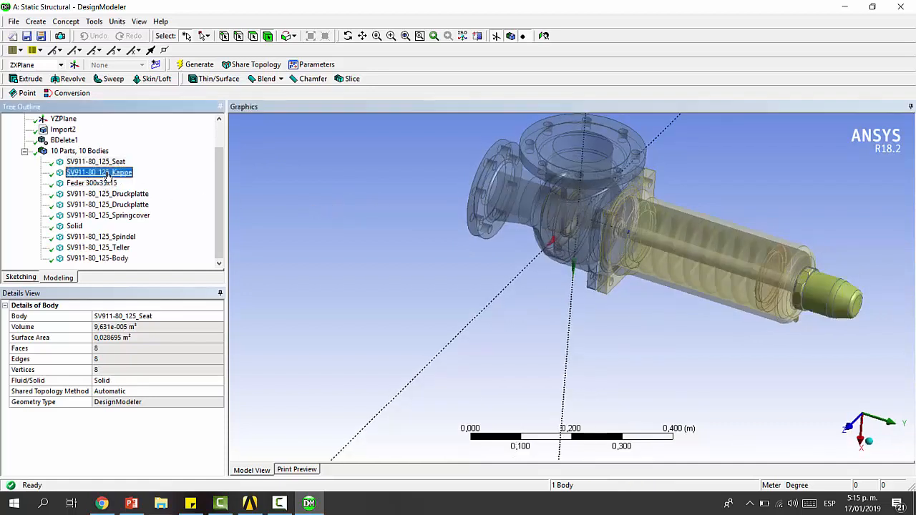
click(105, 163)
middle_drag(516, 270, 558, 269)
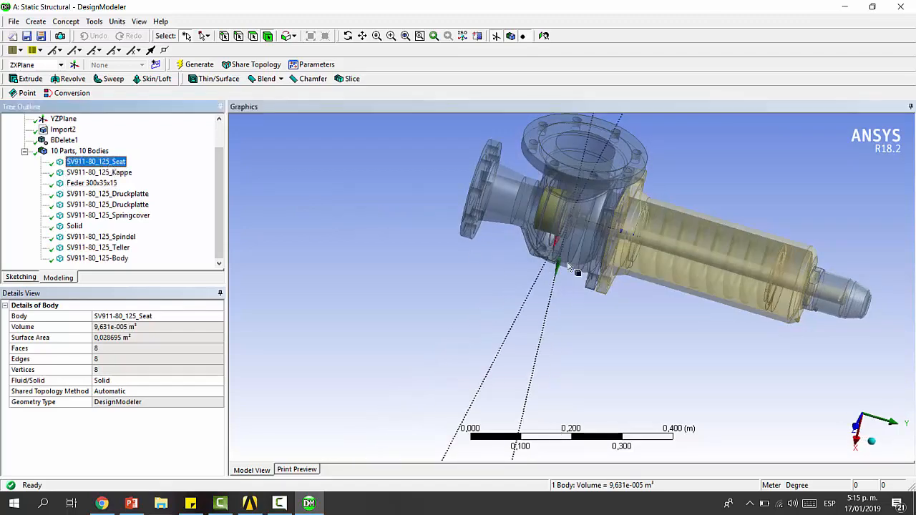
middle_drag(458, 284, 474, 284)
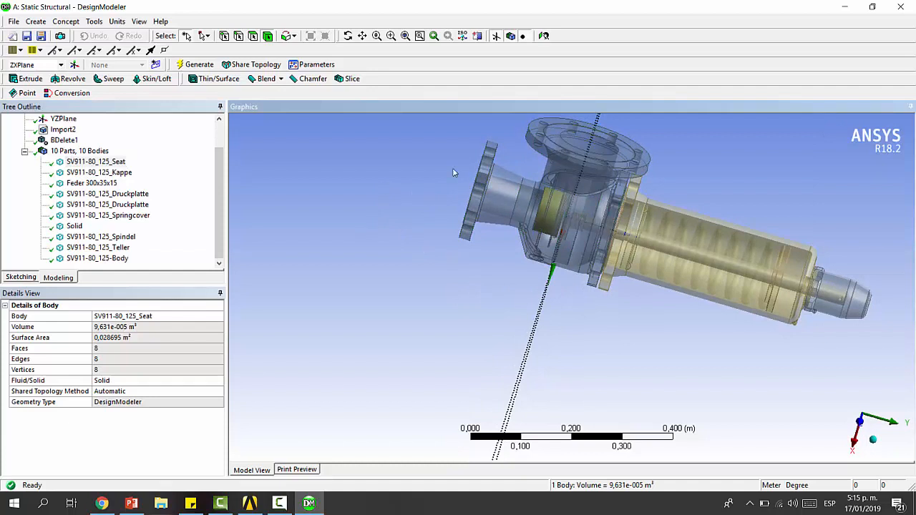
click(114, 173)
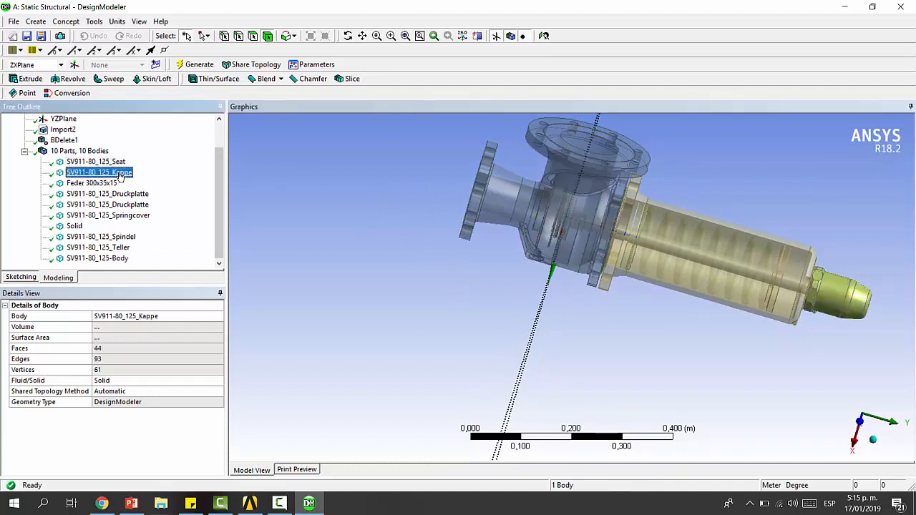
click(108, 183)
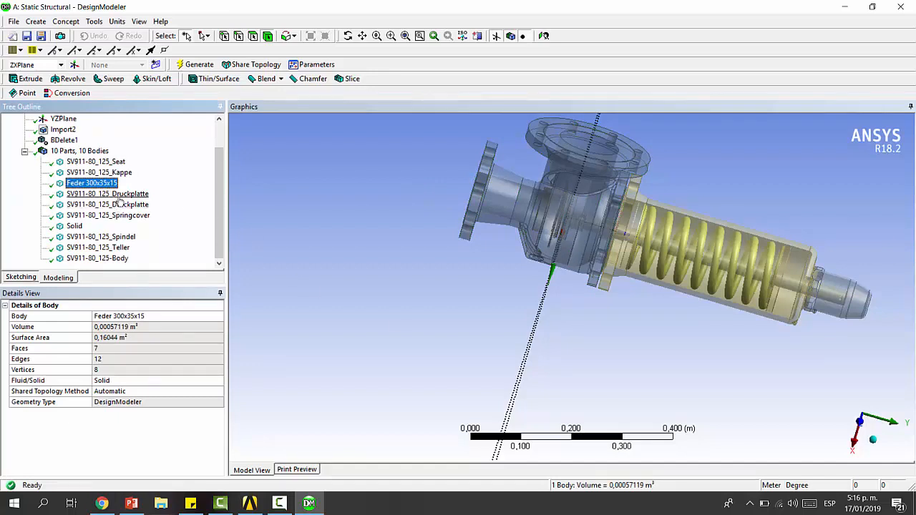
click(118, 195)
click(129, 206)
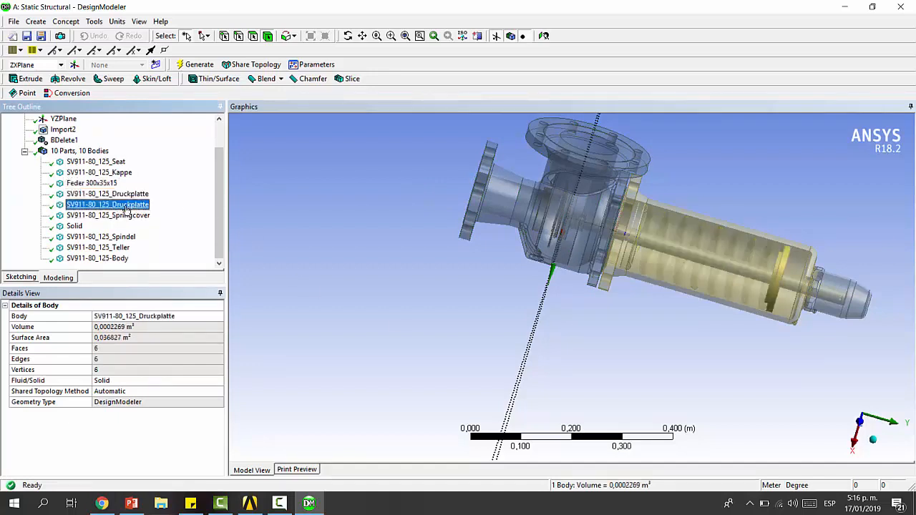
click(127, 195)
click(129, 206)
click(132, 216)
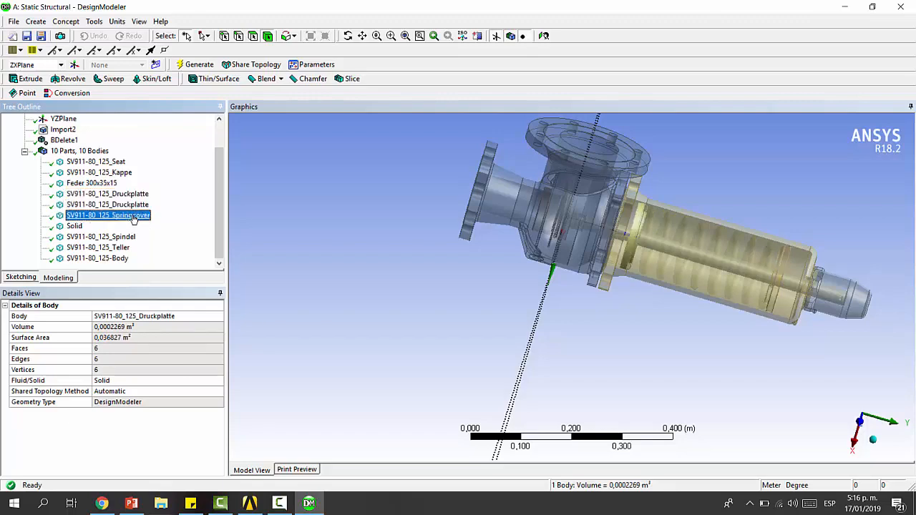
Remove the remaining body named Solid with a second Body Delete, checking the Spindel, Teller and SV911-80_125-Body bodies.
click(77, 226)
middle_drag(522, 223, 483, 243)
click(119, 236)
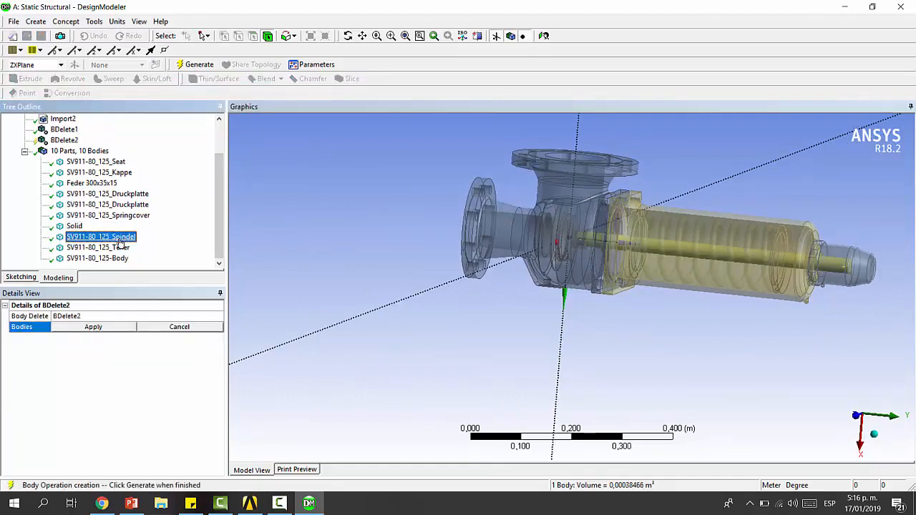
middle_drag(431, 245, 440, 267)
click(72, 247)
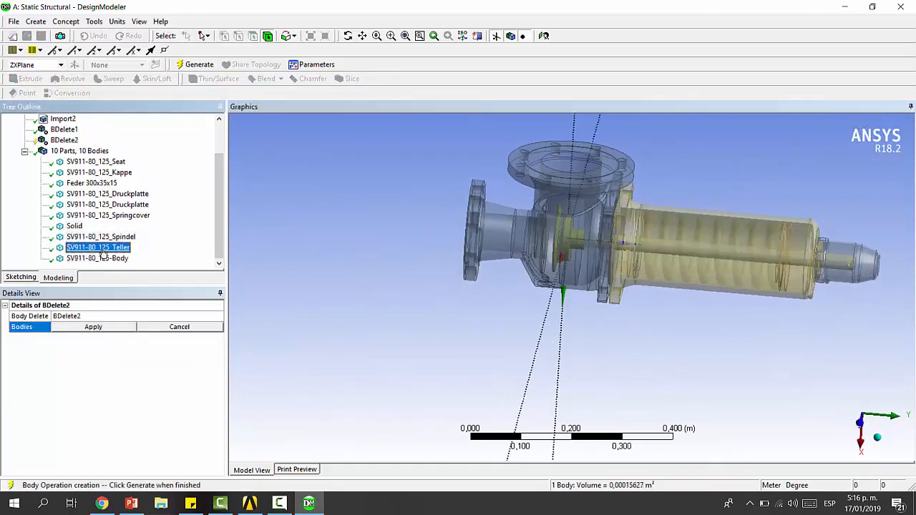
click(116, 260)
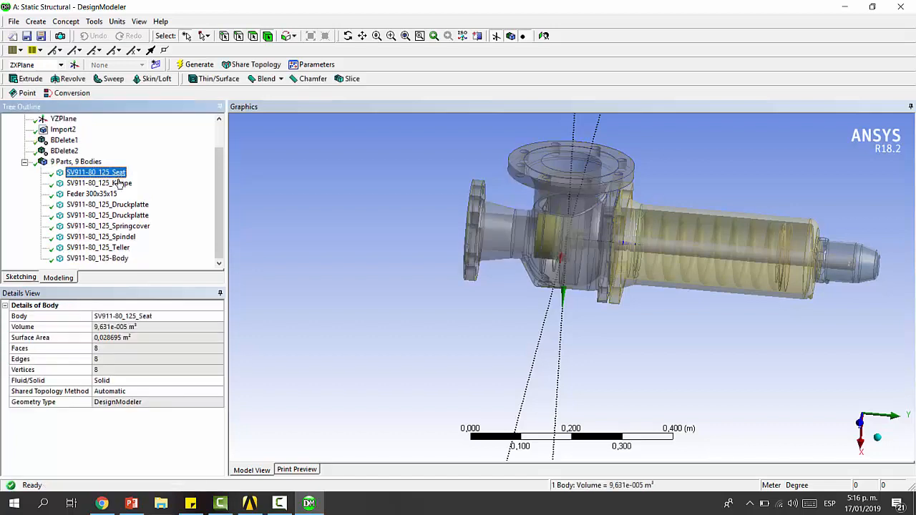
Review the remaining bodies in order, from SV911-80_125_Seat down to SV911-80_125-Body, to identify each one in the model.
click(119, 184)
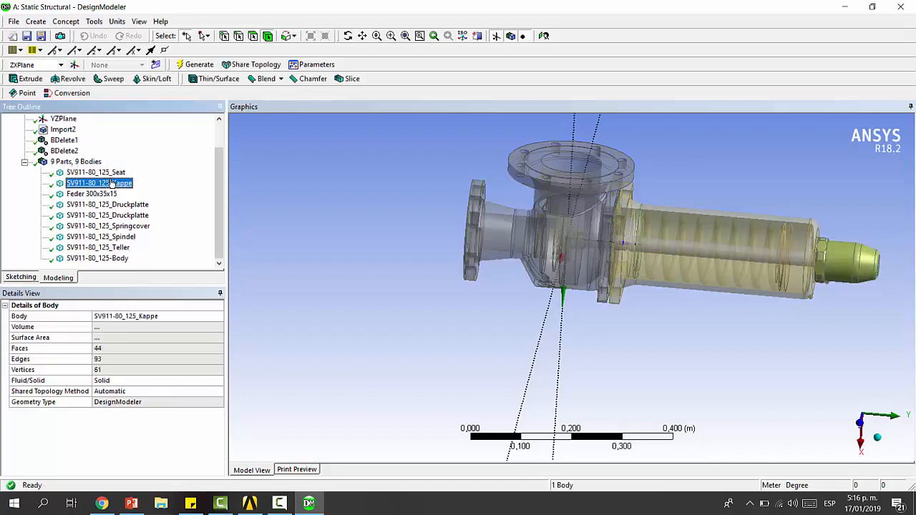
click(112, 175)
key(Down)
key(Down)
key(Down)
key(Up)
key(Up)
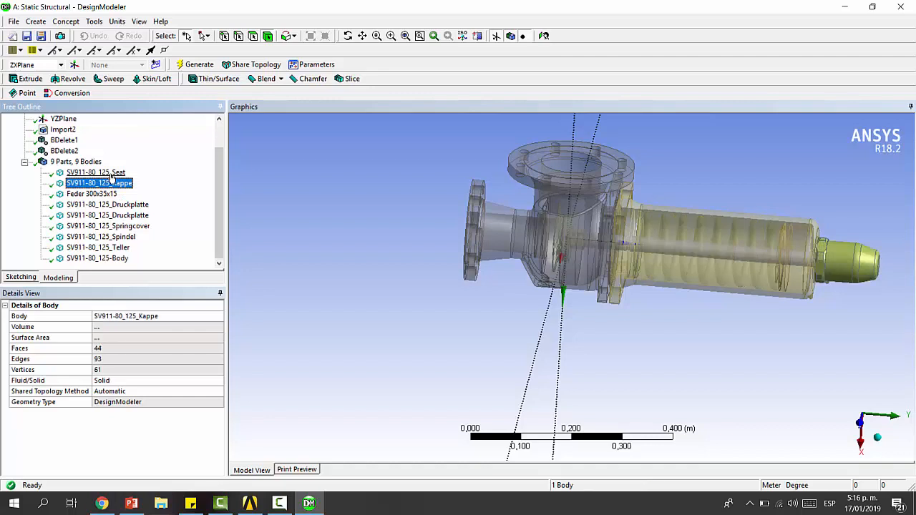
key(Up)
key(Down)
key(Down)
key(Down)
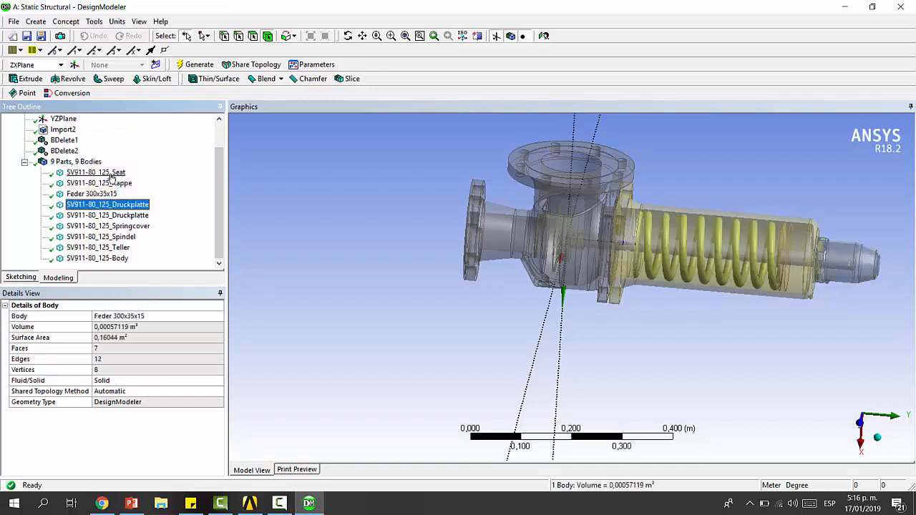
key(Down)
key(Down)
key(Down)
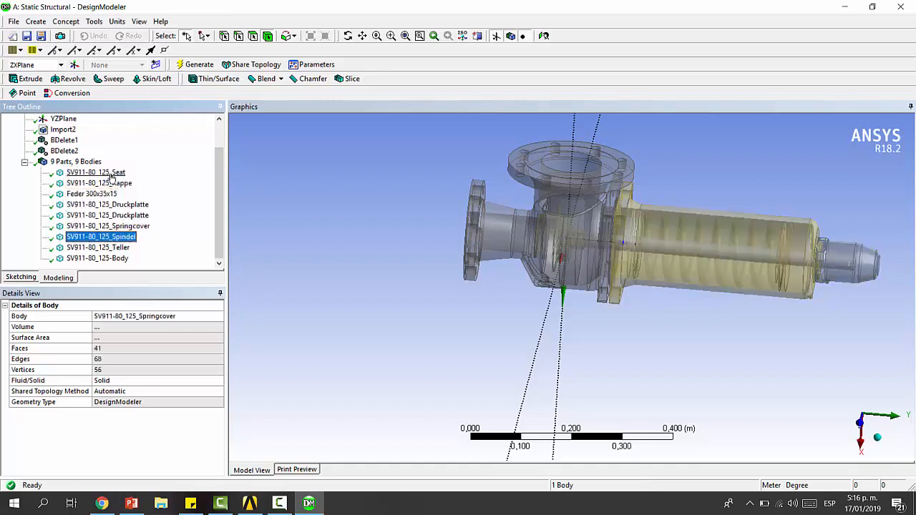
key(Down)
key(Down)
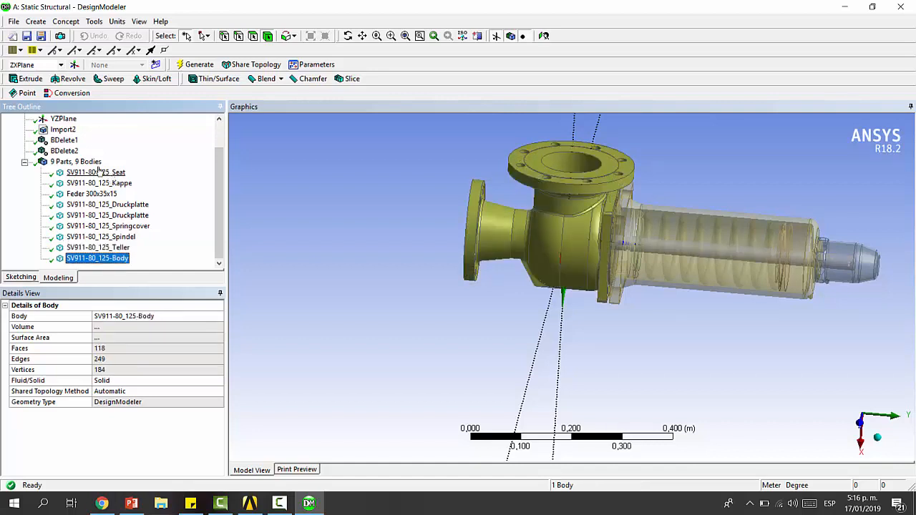
Isolate the SV911-80_125_Spindel body by hiding all other bodies.
click(100, 172)
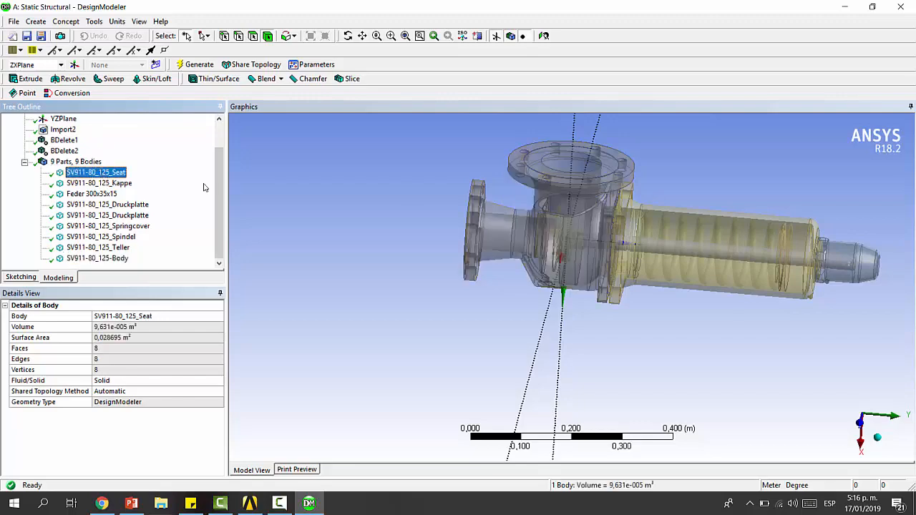
middle_drag(627, 189, 489, 259)
click(100, 184)
click(96, 194)
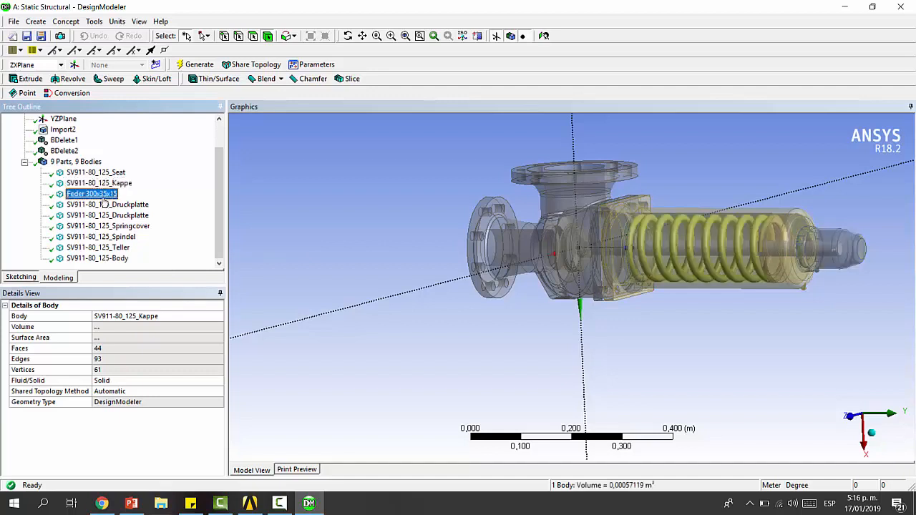
click(104, 204)
click(106, 216)
click(108, 226)
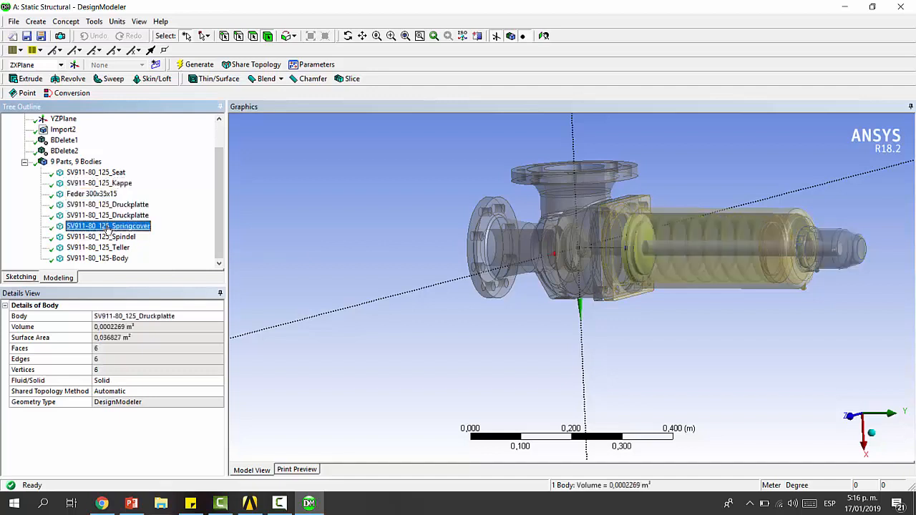
click(111, 237)
right_click(112, 240)
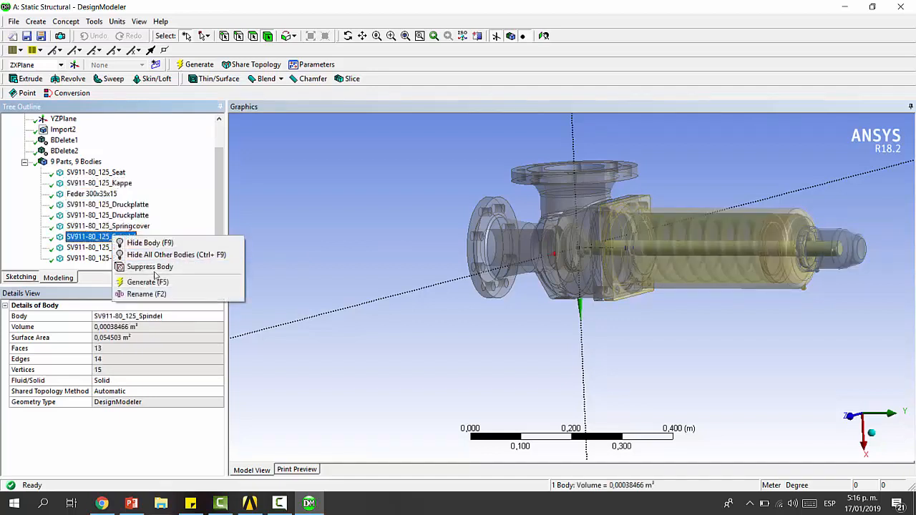
click(143, 255)
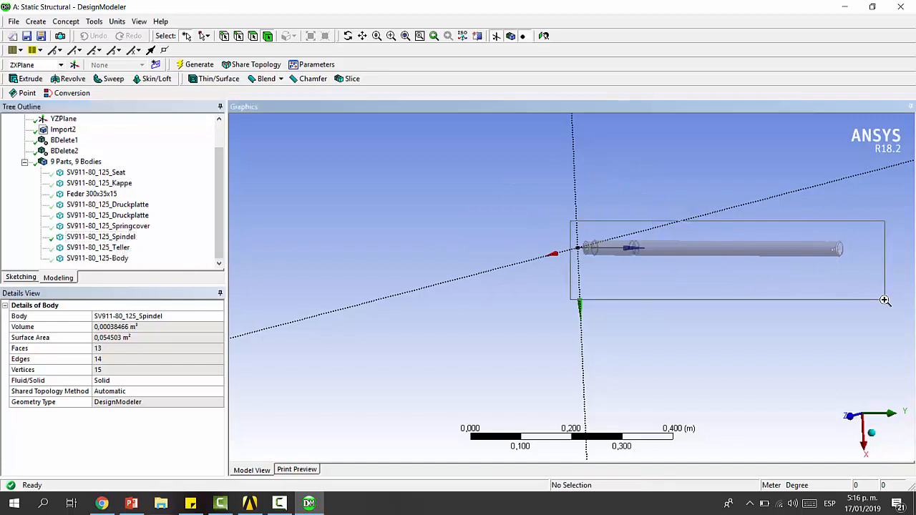
Start a Face Delete and select the cylindrical hole face at the spindle end nearest the origin.
key(F7)
click(36, 22)
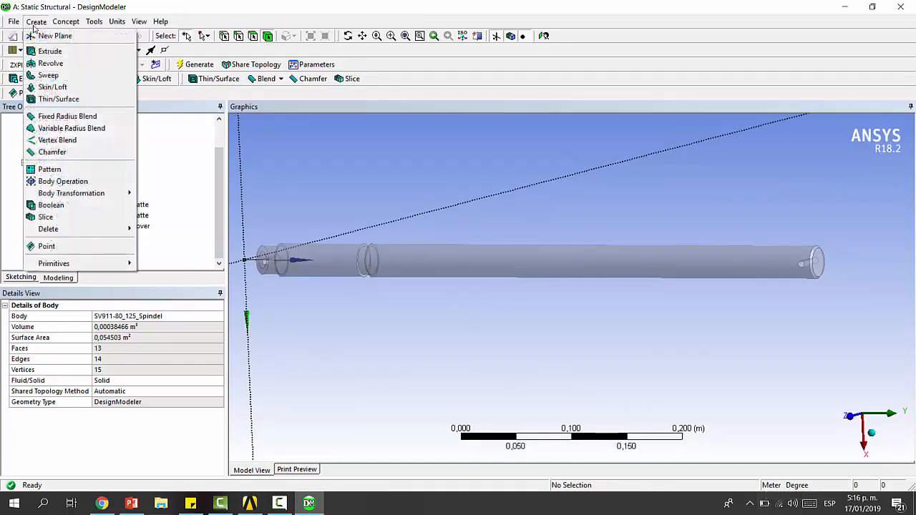
mouse_move(71, 229)
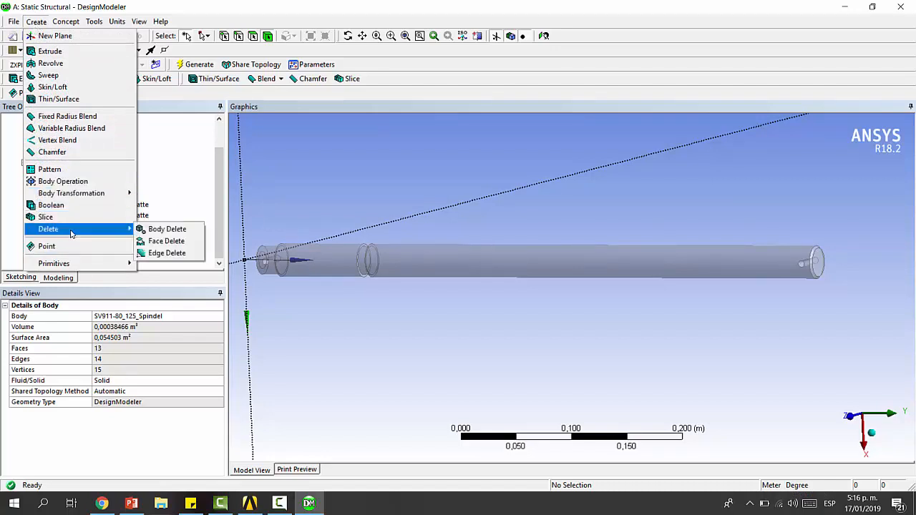
click(166, 241)
ctrl+middle_drag(316, 276, 471, 259)
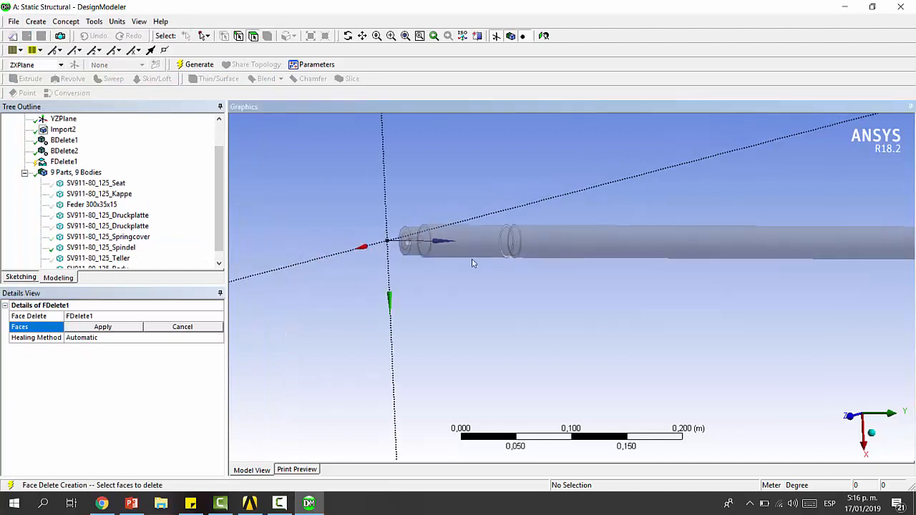
scroll(458, 265, up, 5)
click(475, 253)
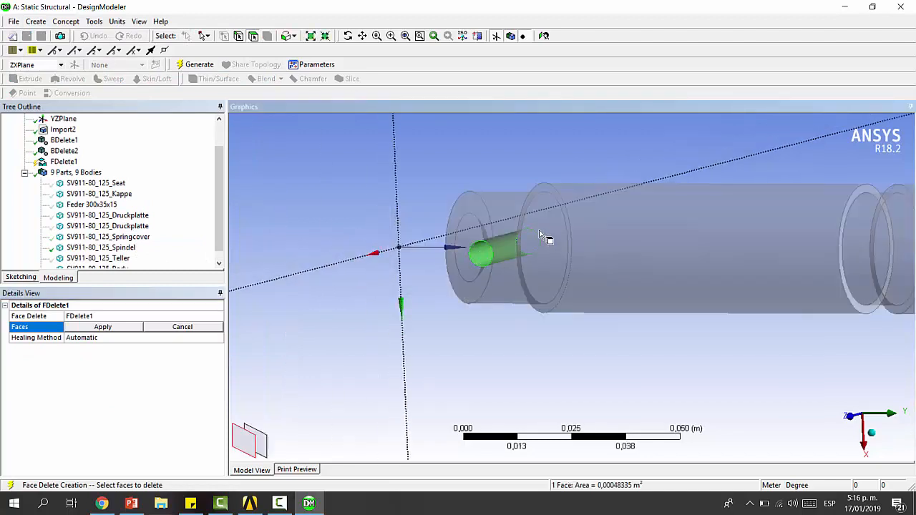
Add the small hole face at the spindle's opposite end to the selection, and apply and generate the Face Delete.
scroll(543, 235, down, 5)
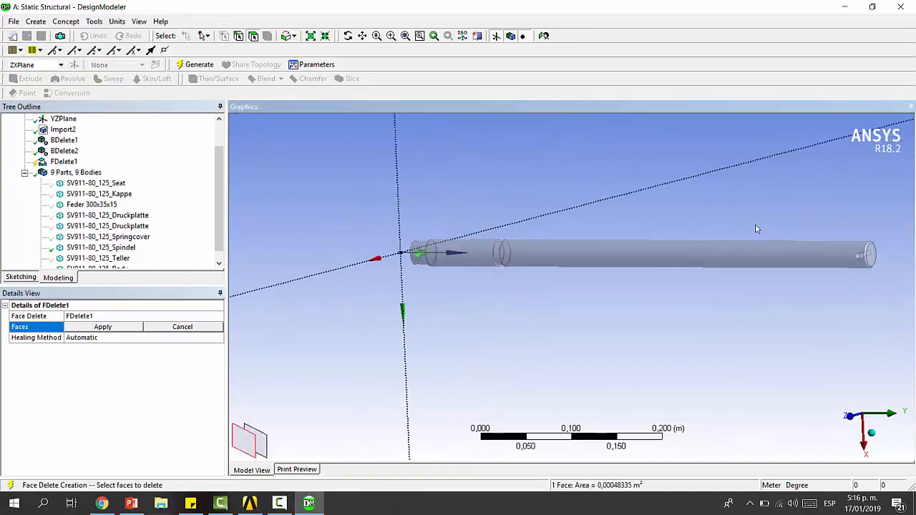
ctrl+middle_drag(752, 221, 670, 216)
scroll(779, 256, up, 3)
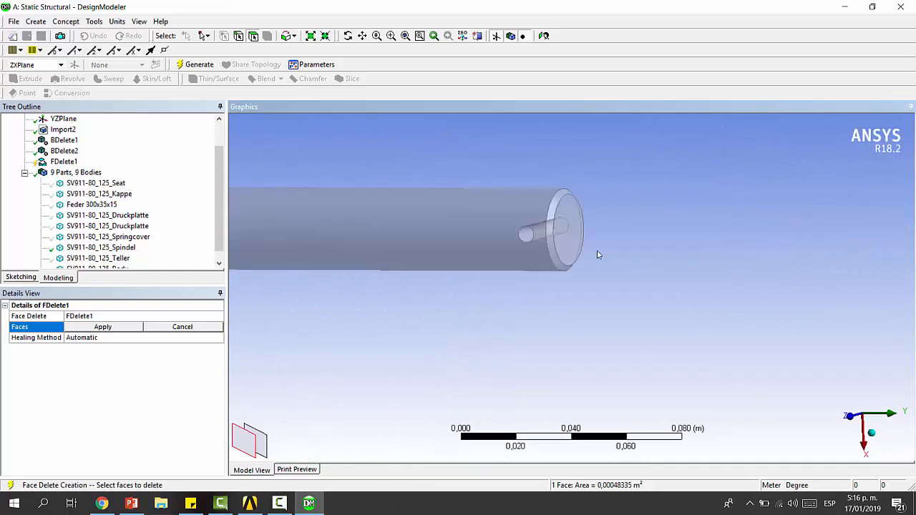
ctrl+click(529, 236)
click(102, 326)
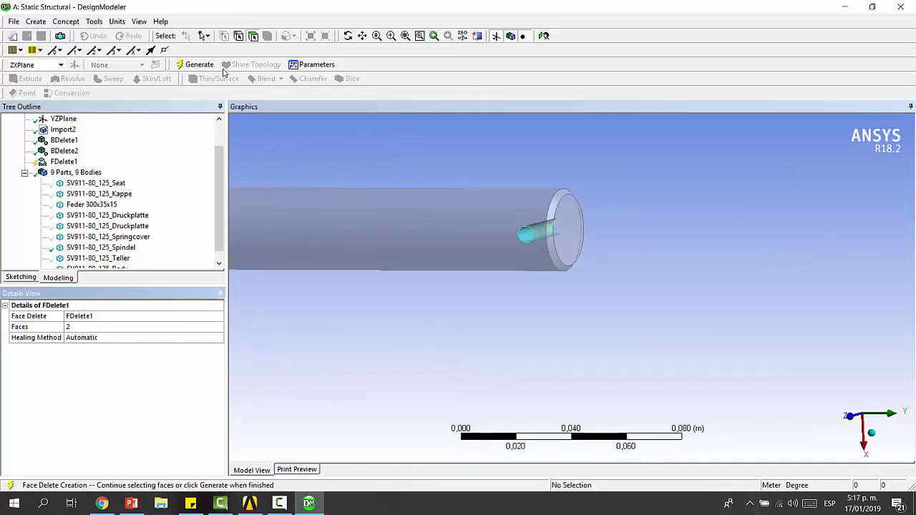
click(207, 68)
Show all the hidden bodies of the valve assembly again.
scroll(519, 228, down, 5)
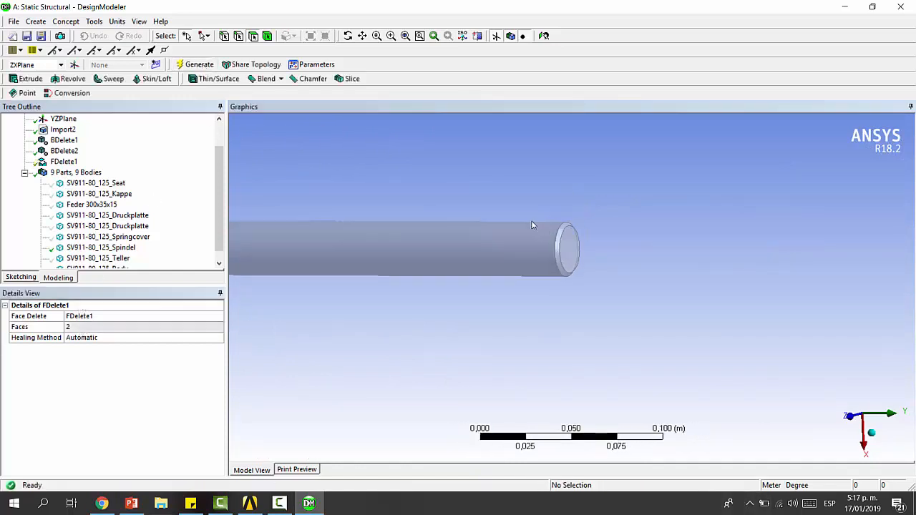
click(104, 248)
right_click(104, 249)
click(187, 267)
Remove the small cylindrical hole face in the boss on the valve body's underside with a generated Face Delete.
scroll(394, 272, down, 3)
middle_drag(392, 274, 372, 274)
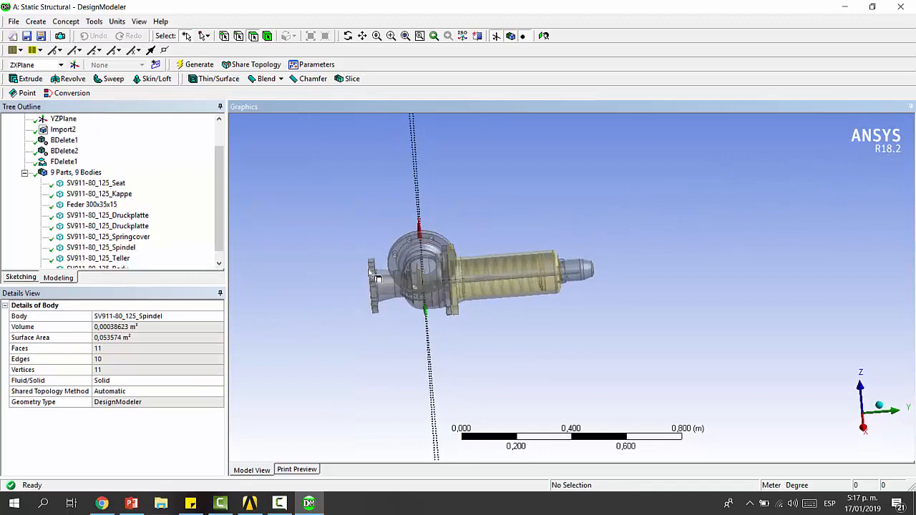
right_drag(372, 274, 449, 343)
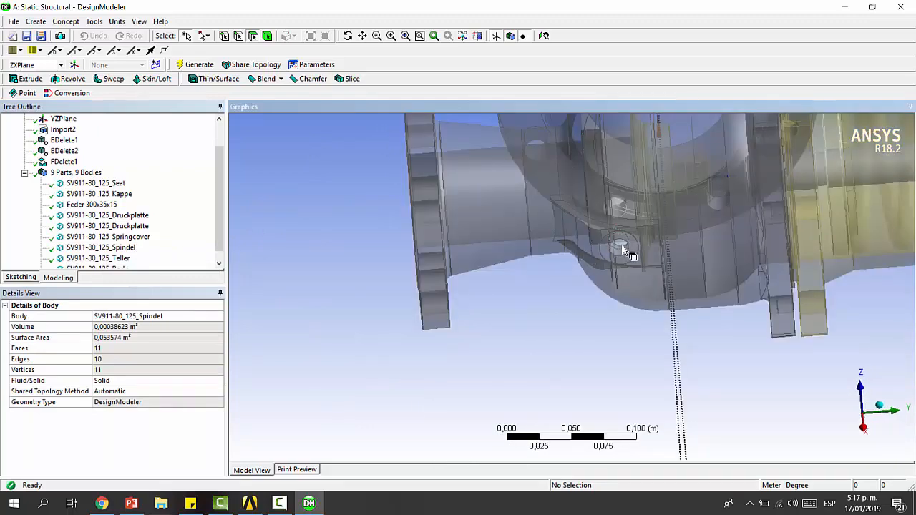
middle_drag(644, 240, 597, 275)
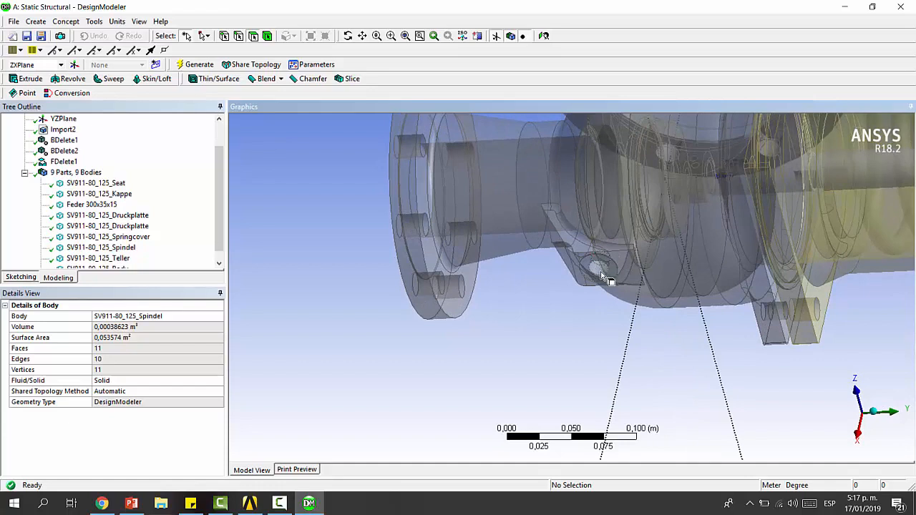
scroll(601, 272, down, 2)
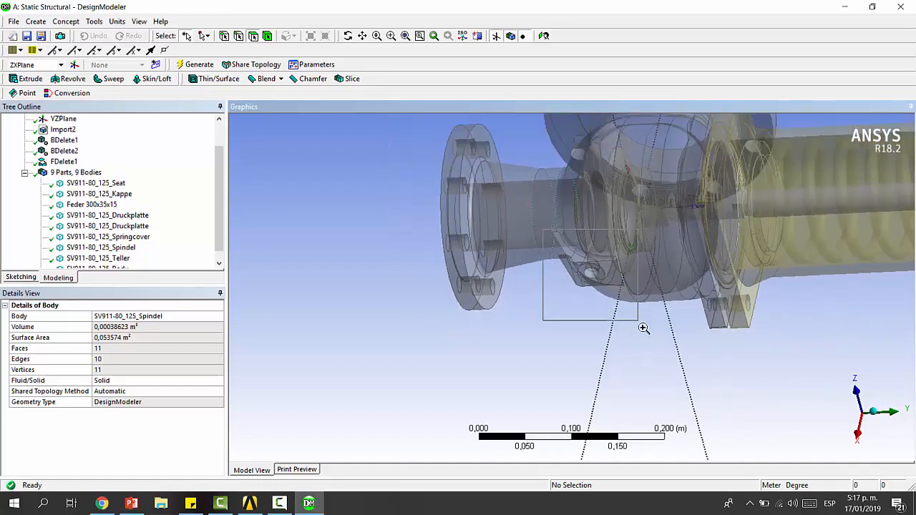
scroll(637, 319, up, 4)
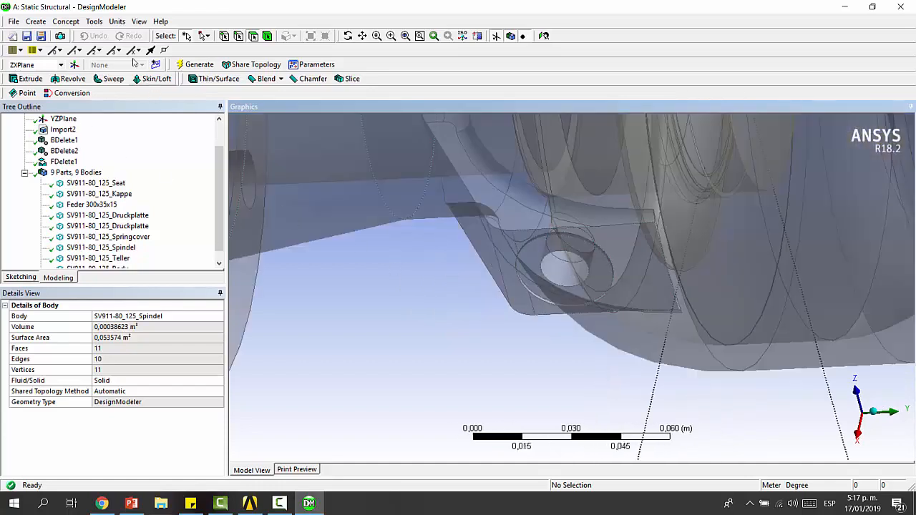
click(37, 21)
mouse_move(93, 229)
click(166, 241)
click(569, 266)
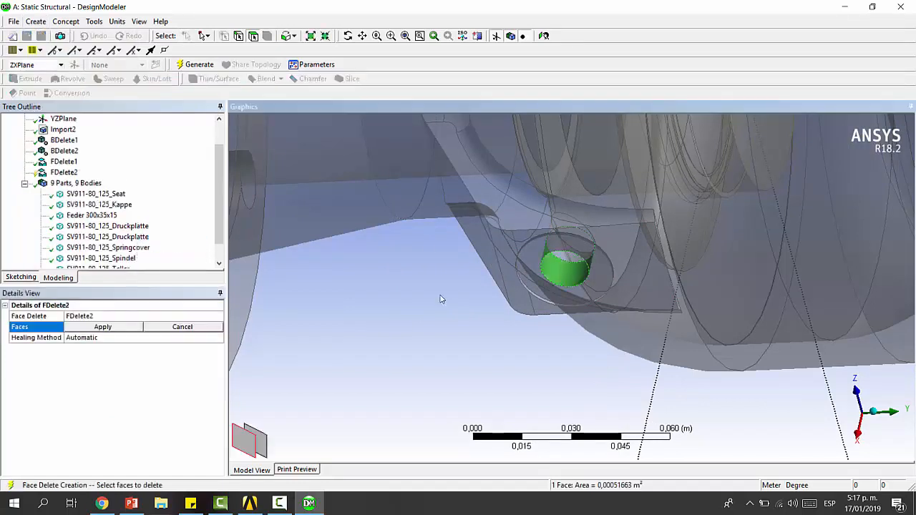
click(102, 326)
click(199, 64)
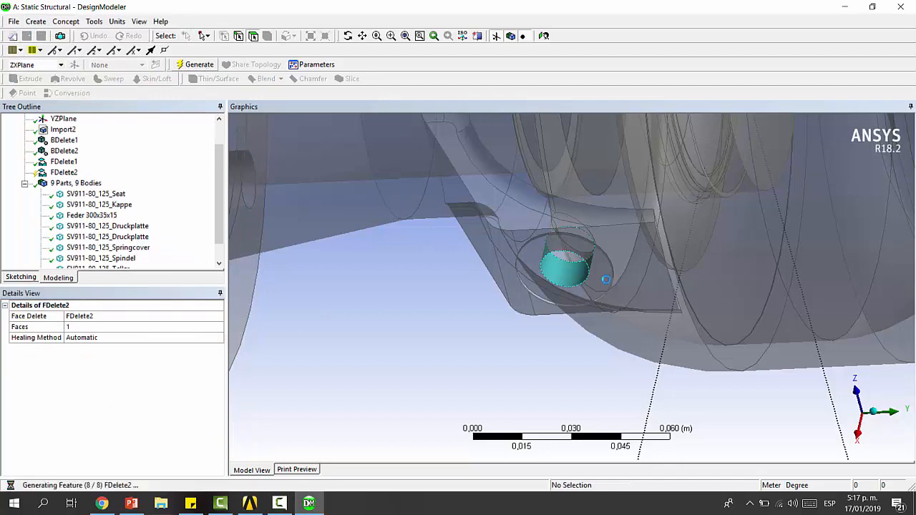
Examine the boss on the valve body and the neighbouring faces after the face deletions.
middle_drag(598, 261, 594, 266)
middle_drag(560, 239, 632, 295)
click(591, 201)
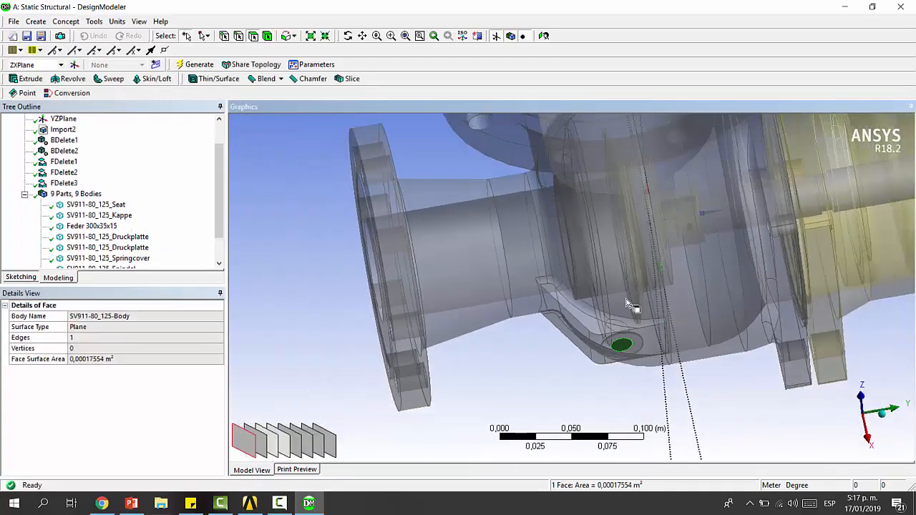
middle_drag(627, 344, 612, 249)
scroll(630, 261, down, 2)
click(664, 244)
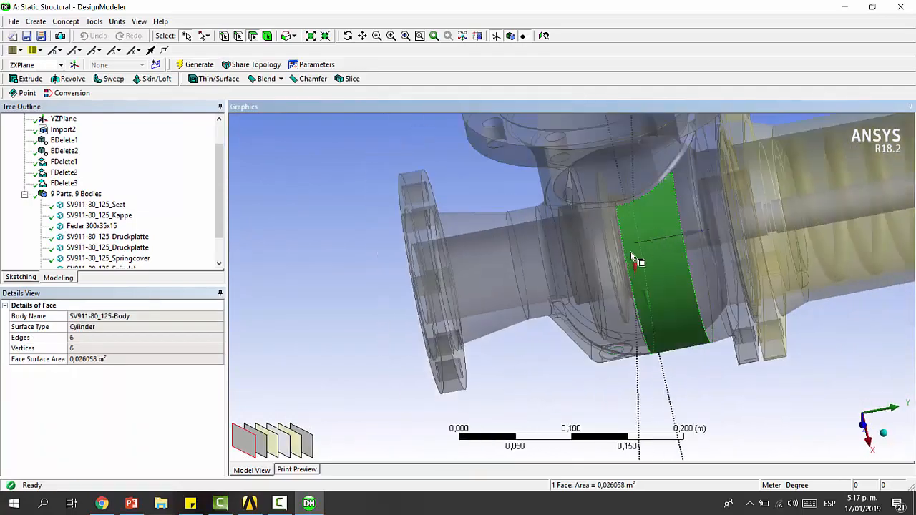
Find the SV911-80_125_Teller body among the parts and isolate it by hiding all other bodies.
scroll(82, 232, down, 1)
click(89, 193)
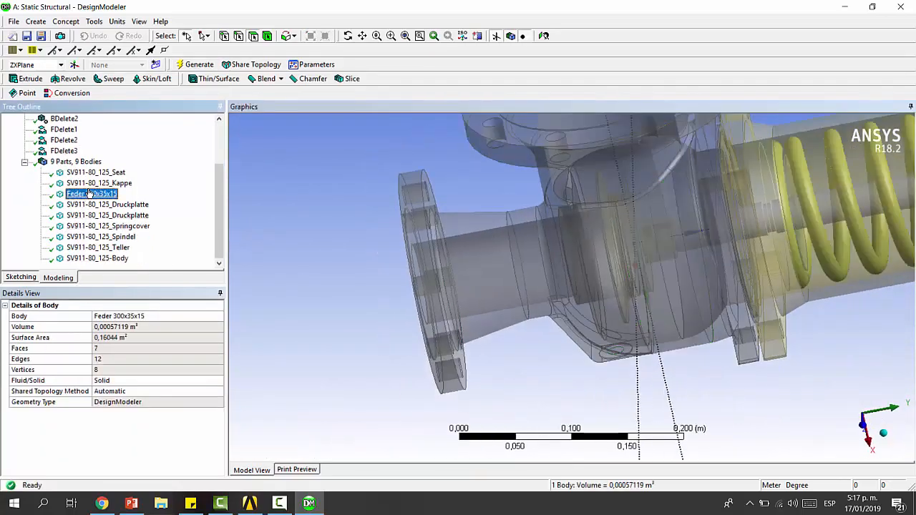
key(Down)
key(Down)
key(Down)
key(Down)
key(Up)
key(Down)
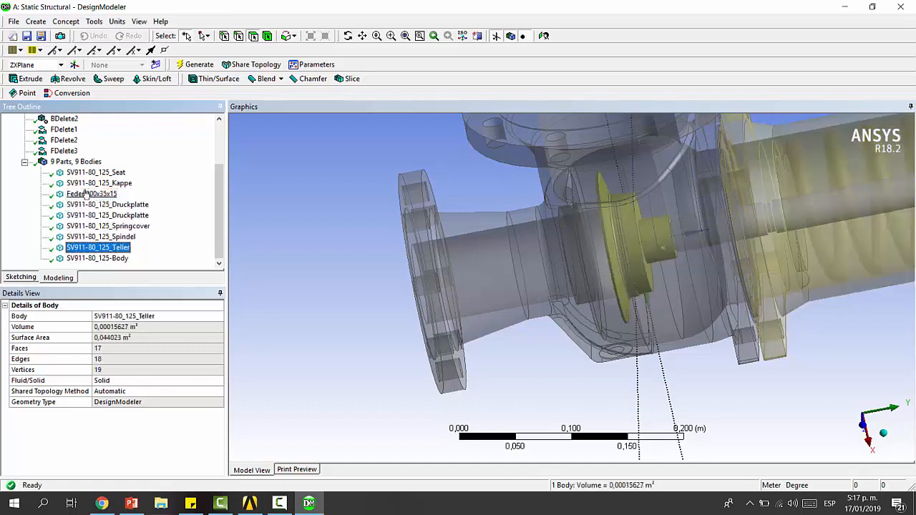
right_click(110, 246)
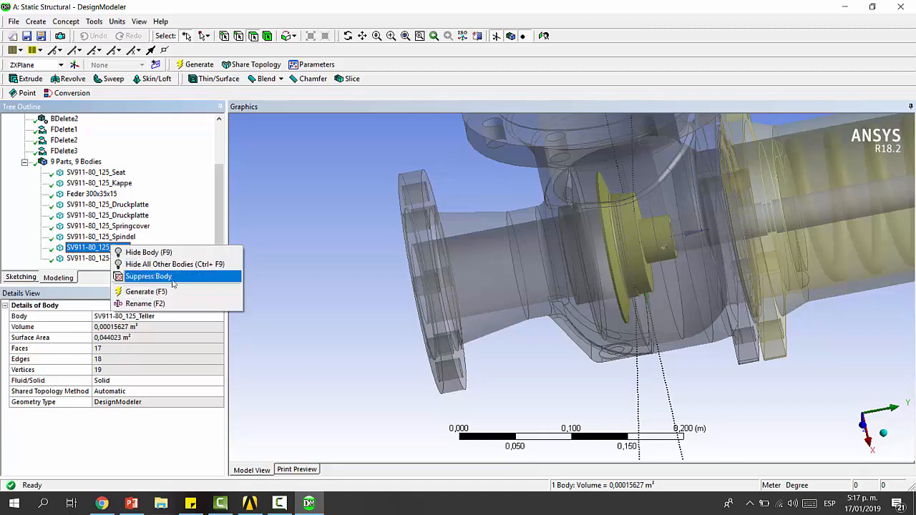
click(172, 264)
Remove the two small radial hole faces in the Teller's hub with a generated Face Delete.
right_drag(594, 194, 703, 277)
middle_drag(703, 254, 268, 207)
click(36, 21)
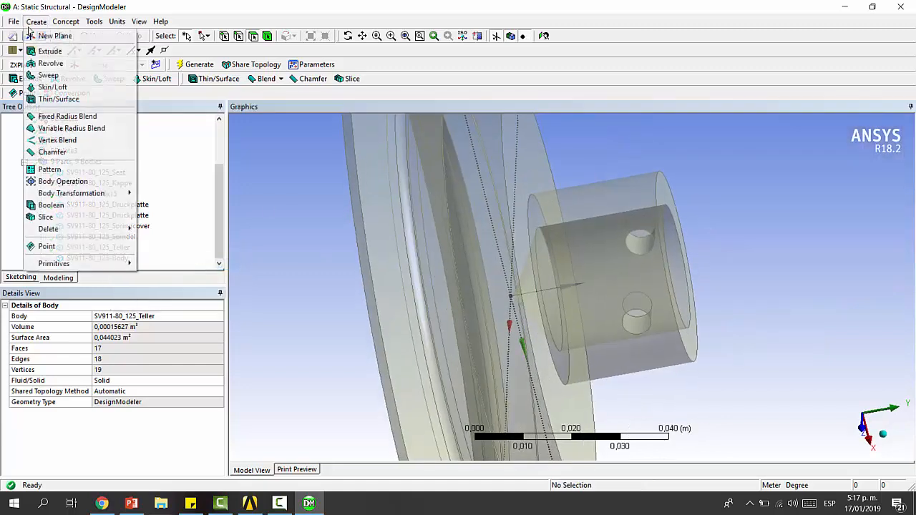
mouse_move(71, 229)
click(166, 241)
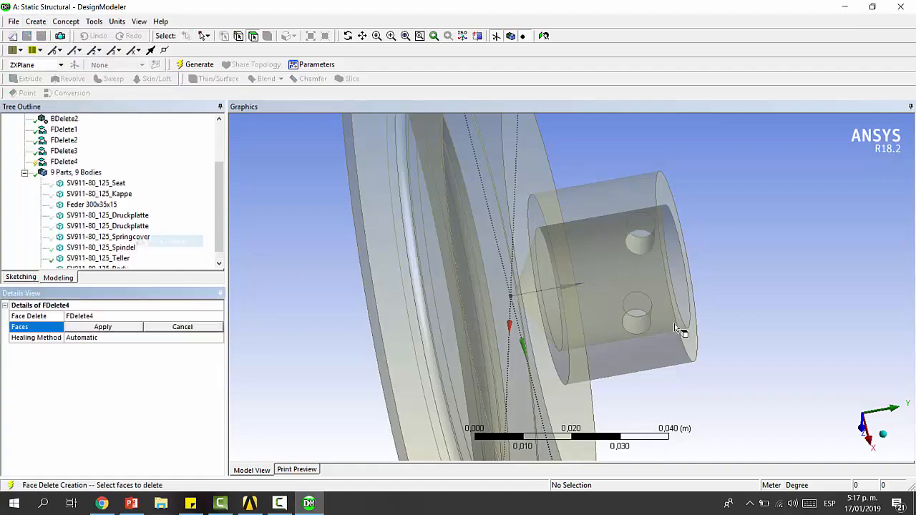
click(103, 327)
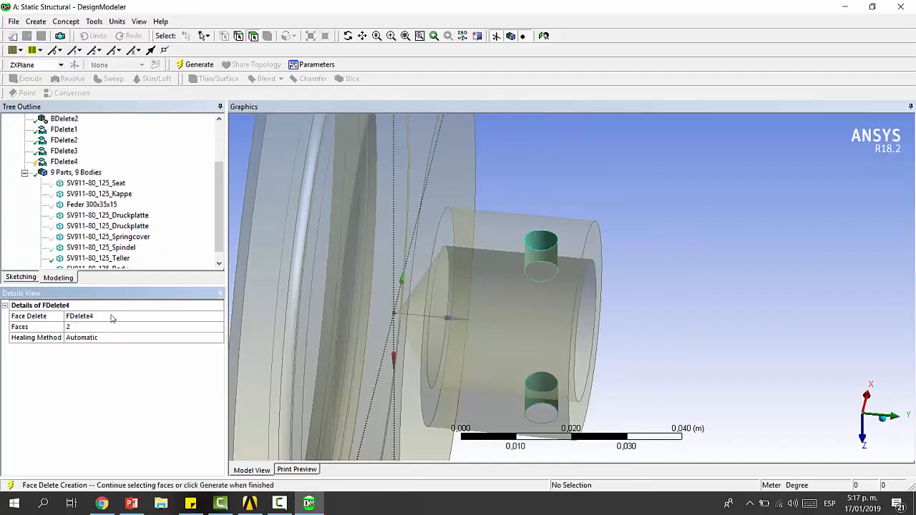
click(201, 67)
Show all bodies of the valve assembly and return to the isometric view.
scroll(557, 286, down, 3)
middle_drag(563, 309, 425, 242)
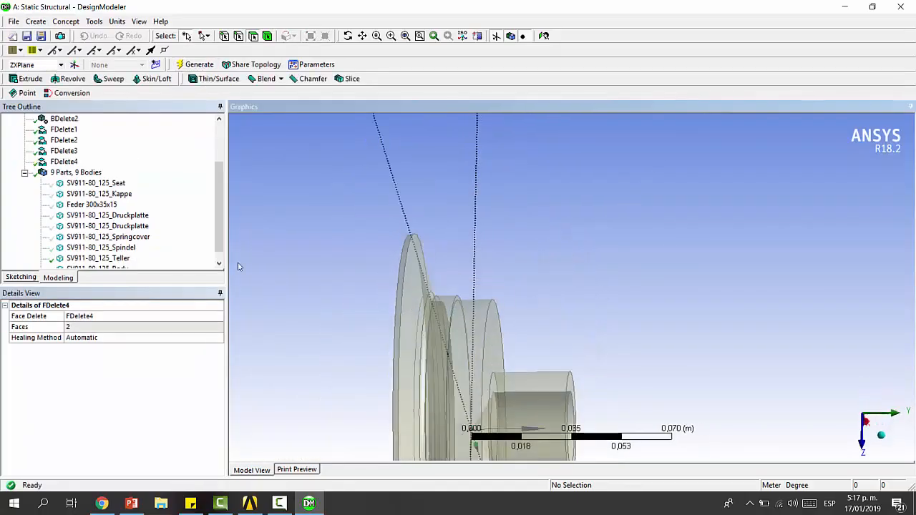
click(100, 206)
right_click(102, 204)
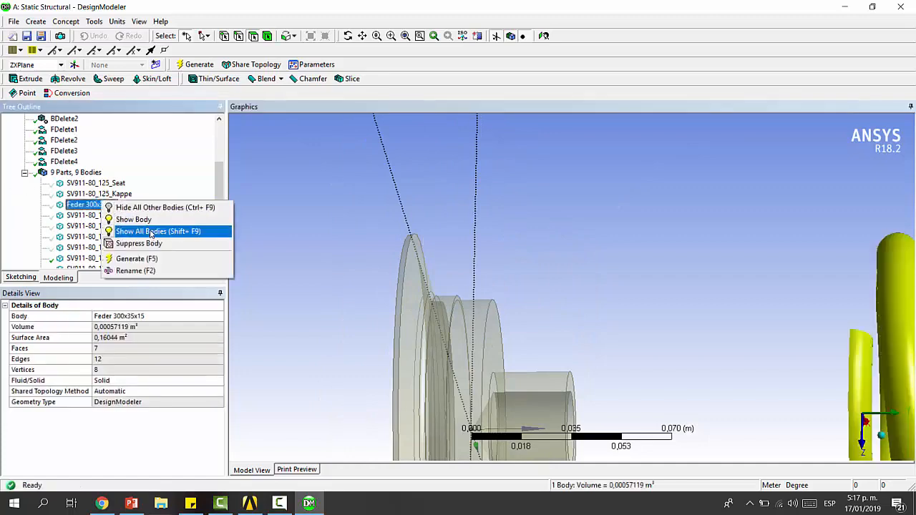
click(149, 231)
scroll(460, 260, down, 5)
middle_drag(462, 262, 497, 247)
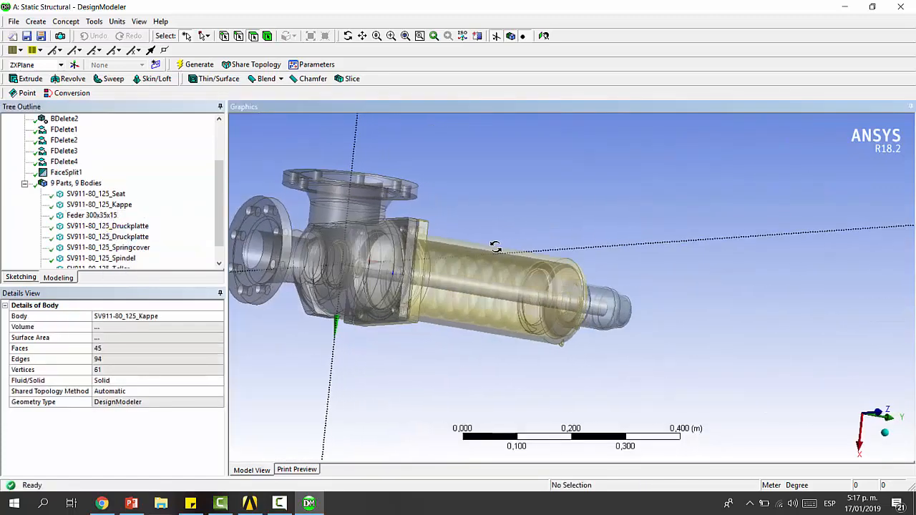
scroll(495, 246, up, 2)
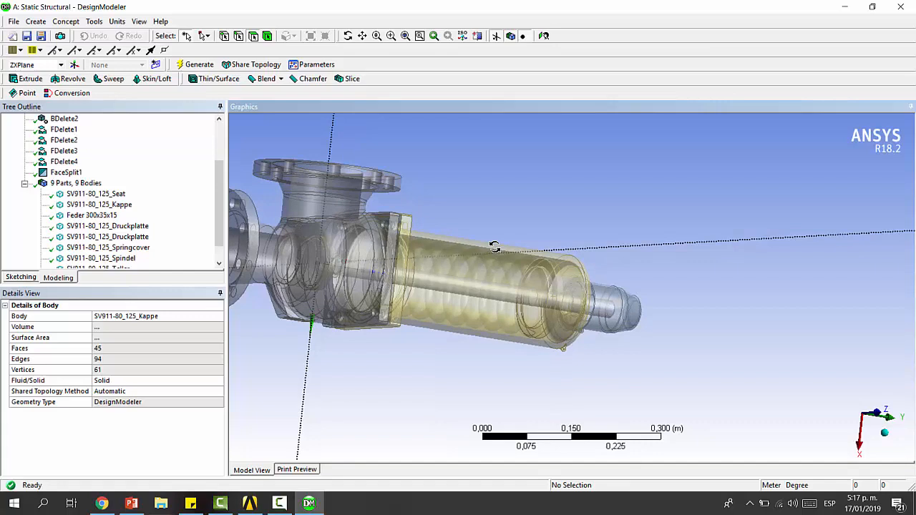
middle_drag(501, 252, 658, 347)
click(879, 439)
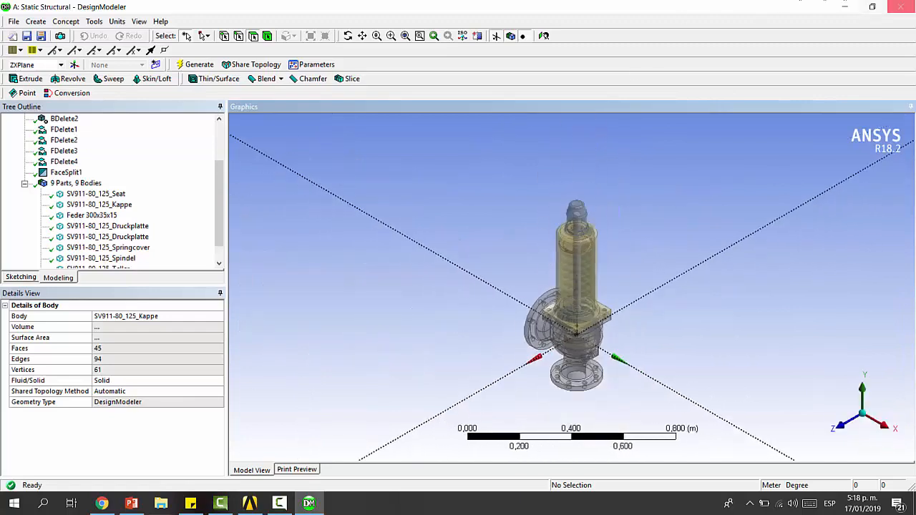
Close DesignModeler, open the Static Structural model in Mechanical and expand its geometry to reach the SV911-80_125_Seat body.
click(900, 7)
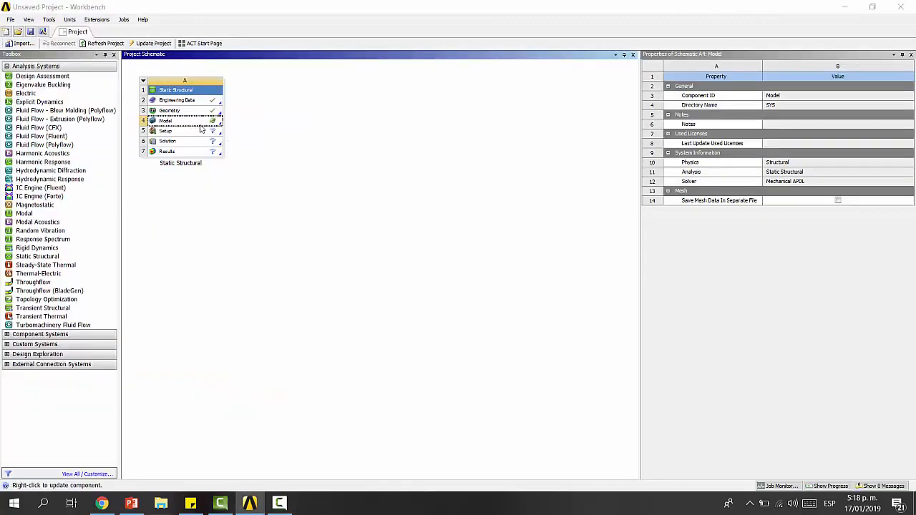
double_click(171, 126)
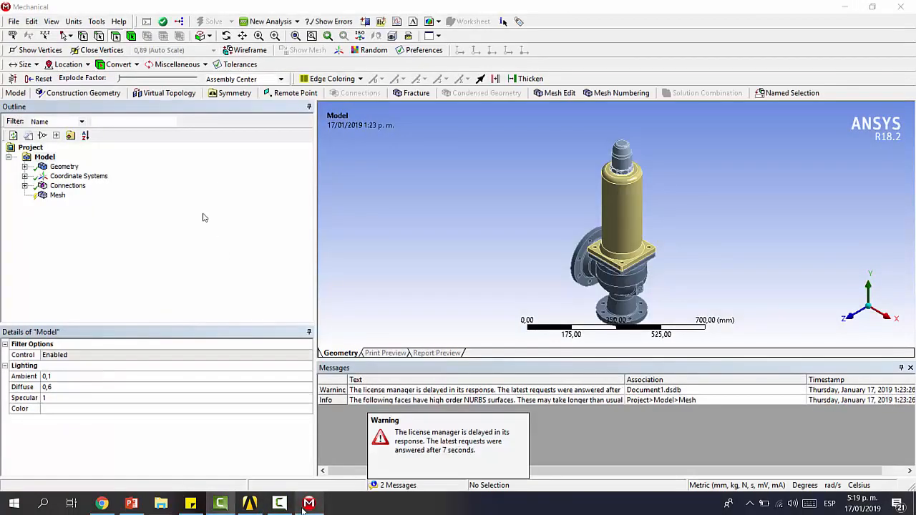
click(24, 166)
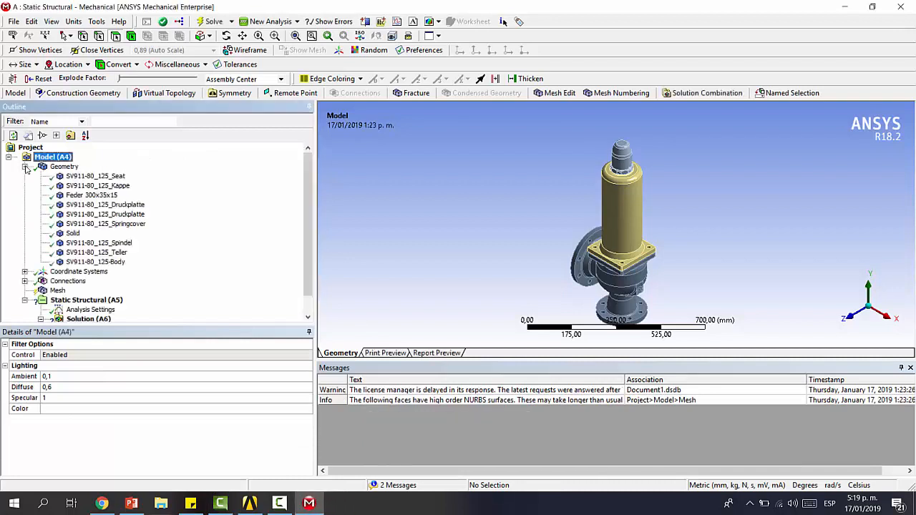
click(74, 176)
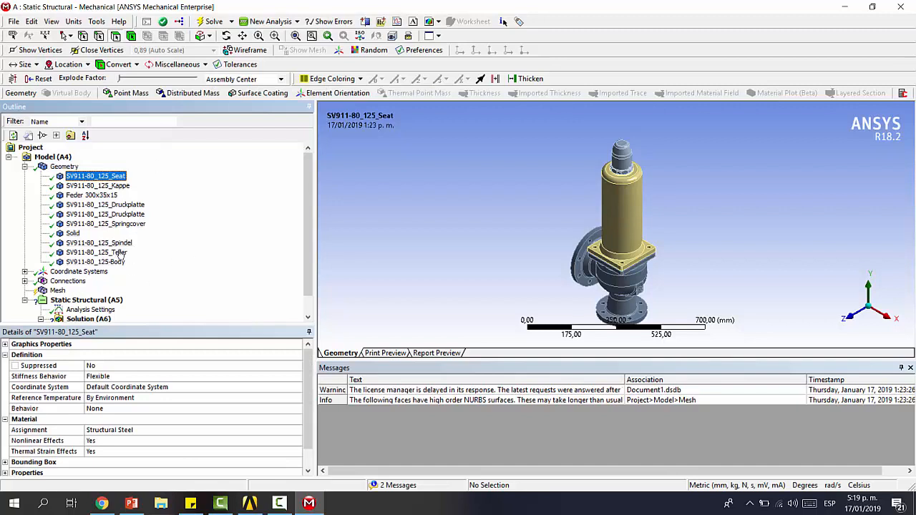
Set the Stiffness Behavior of all bodies from SV911-80_125_Seat through SV911-80_125_Teller to Rigid, leaving out SV911-80_125-Body.
ctrl+middle_drag(583, 280, 571, 224)
mouse_move(482, 131)
right_down()
mouse_move(724, 366)
mouse_move(702, 320)
right_up()
mouse_move(523, 134)
right_down()
mouse_move(617, 186)
mouse_move(744, 280)
right_up()
middle_drag(729, 306, 751, 228)
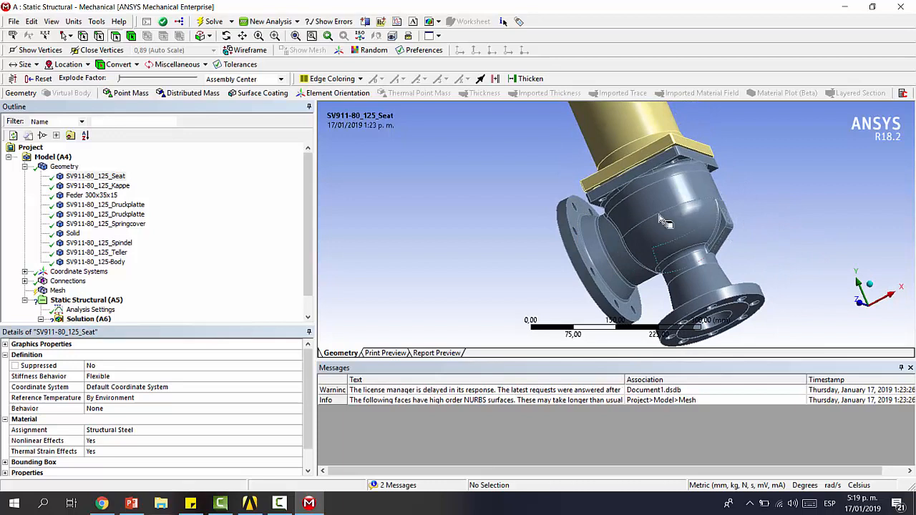
click(95, 262)
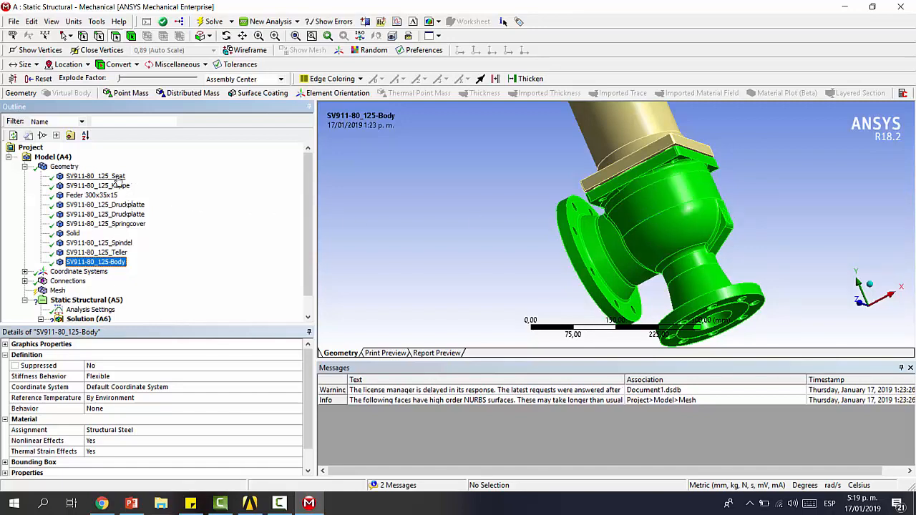
click(115, 177)
shift+click(107, 252)
click(209, 375)
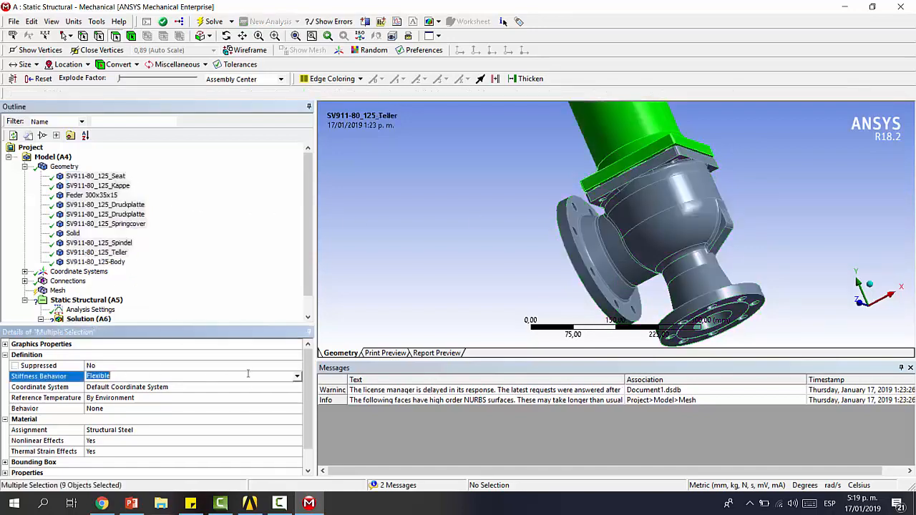
click(297, 377)
click(200, 396)
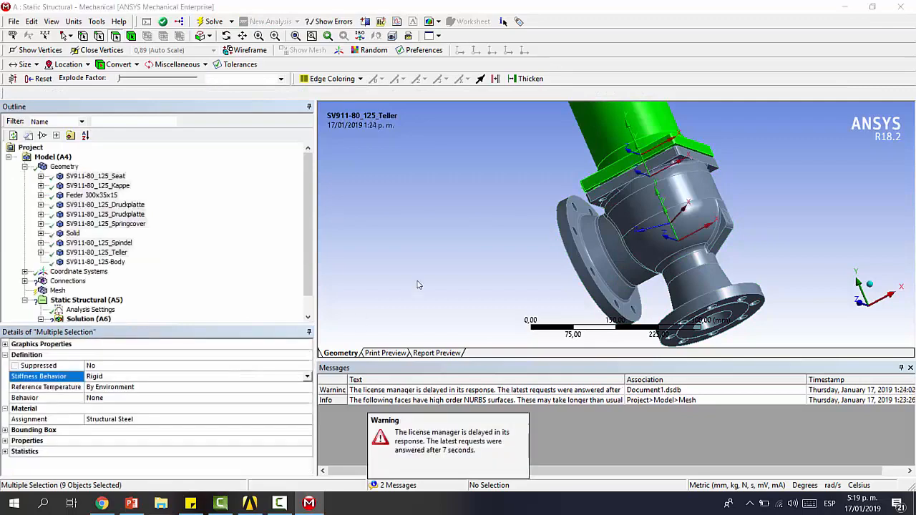
Hide the spring cover body to expose the internal parts and select the spring.
middle_drag(424, 263, 579, 280)
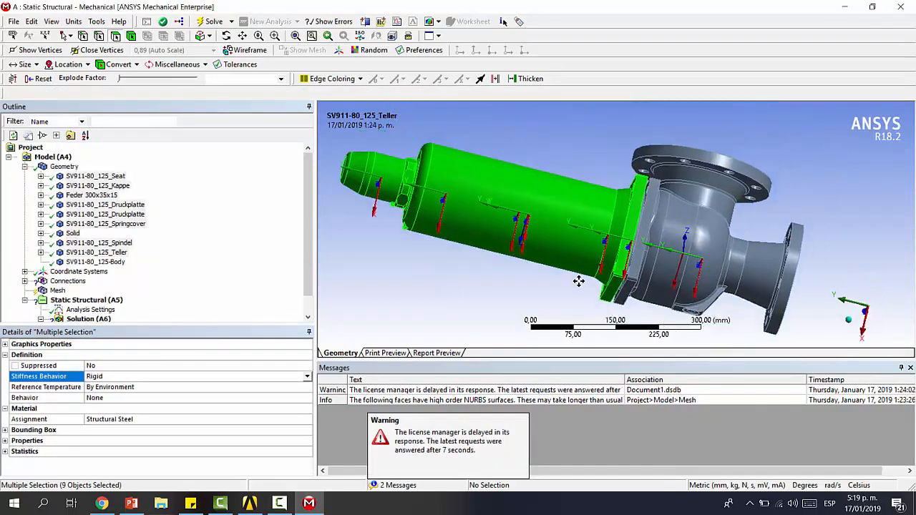
middle_drag(578, 200, 563, 215)
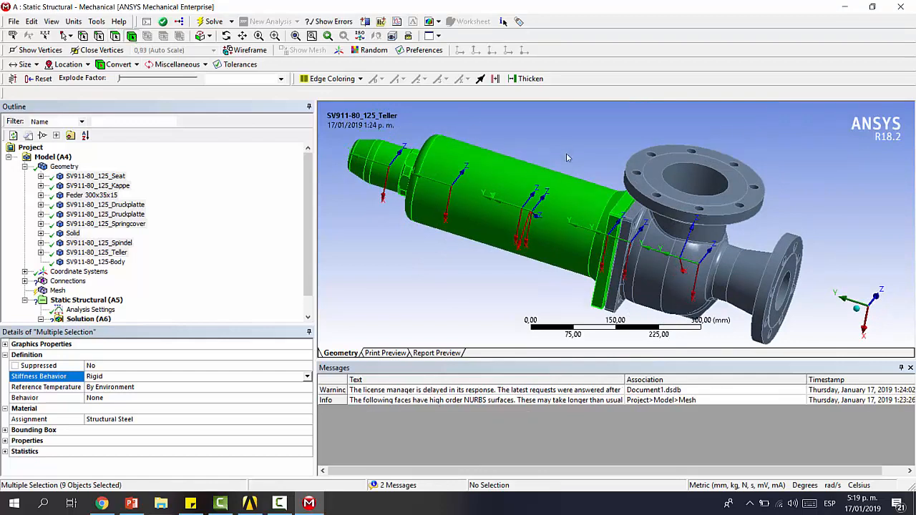
click(546, 177)
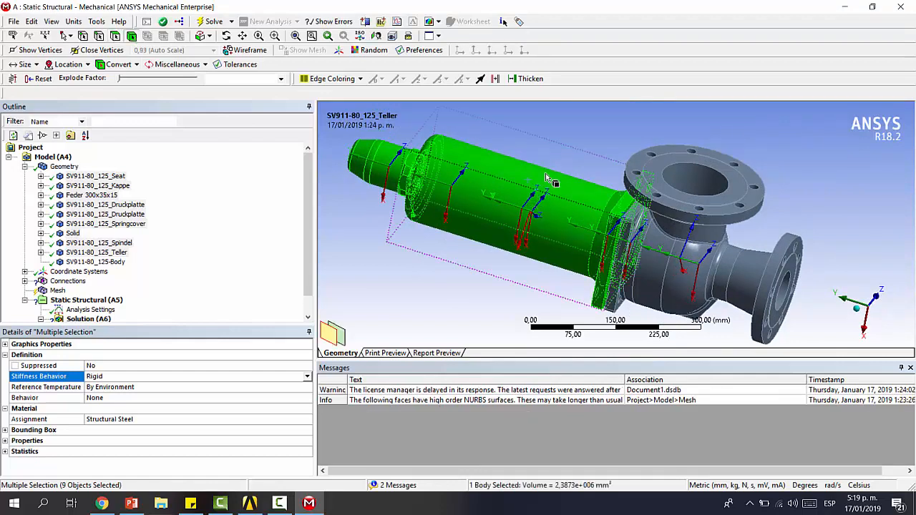
right_click(508, 174)
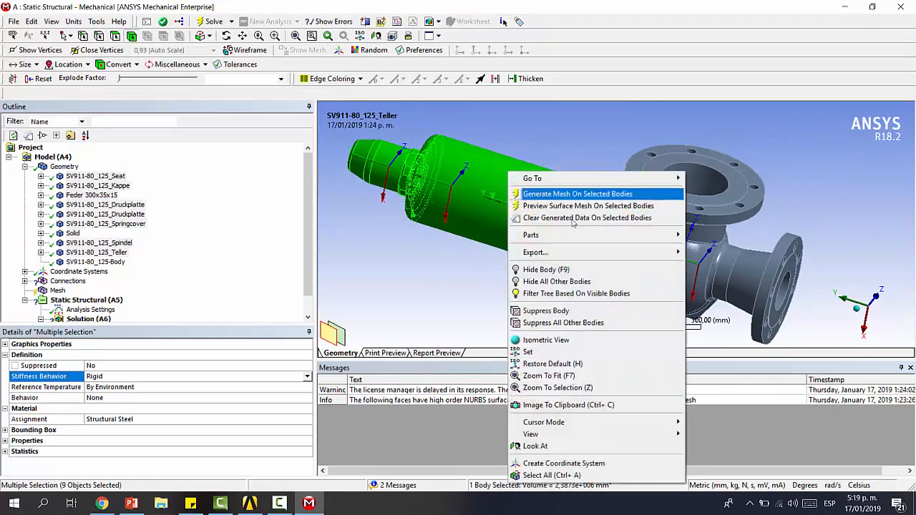
click(563, 270)
click(532, 190)
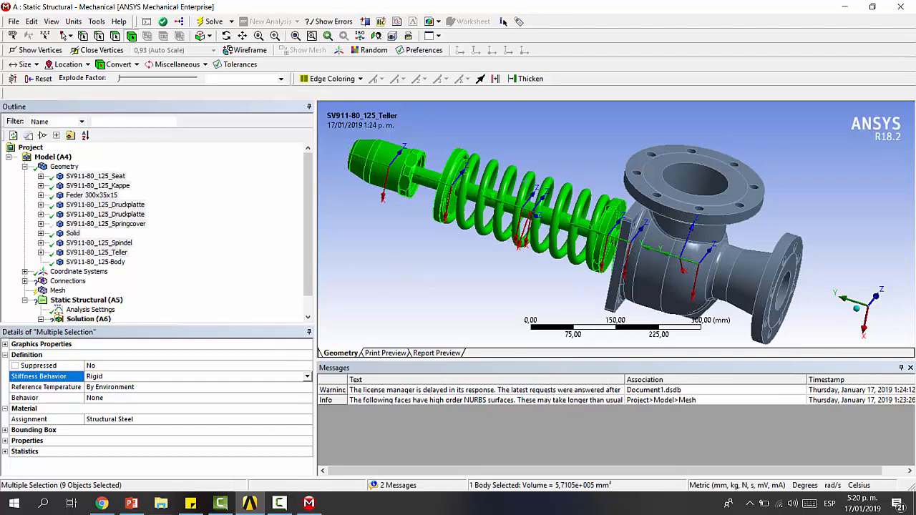
Close Mechanical and reopen the Static Structural system's Geometry in DesignModeler.
click(900, 6)
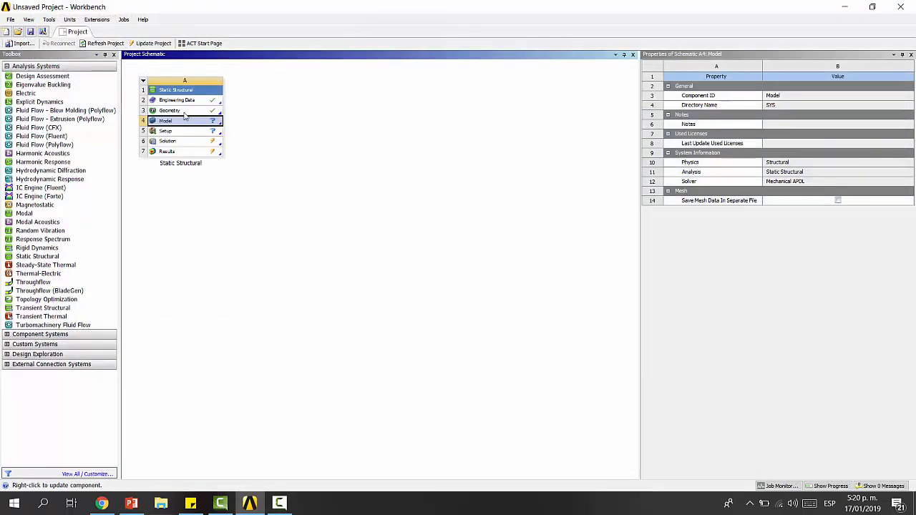
double_click(183, 112)
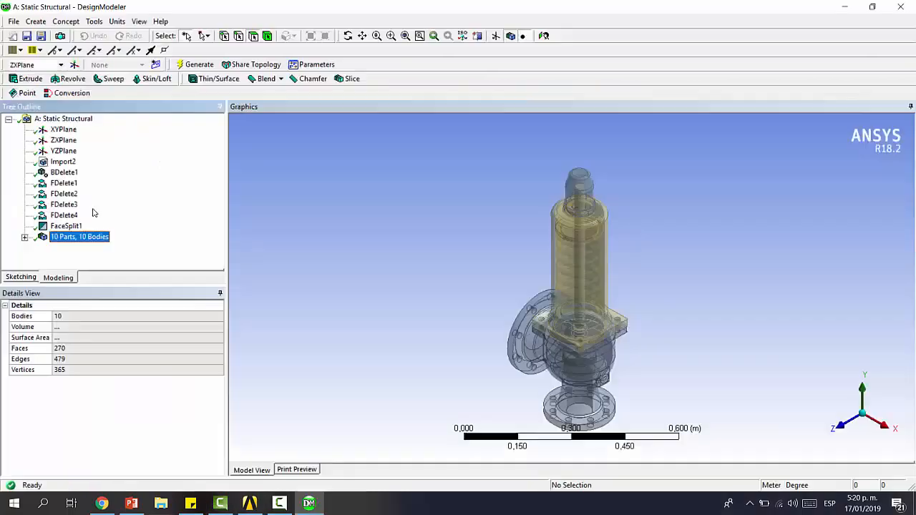
Delete the Feder 300x35x15 spring body from the assembly with a Body Delete feature.
click(24, 236)
click(36, 21)
mouse_move(57, 227)
click(166, 227)
click(91, 194)
click(106, 327)
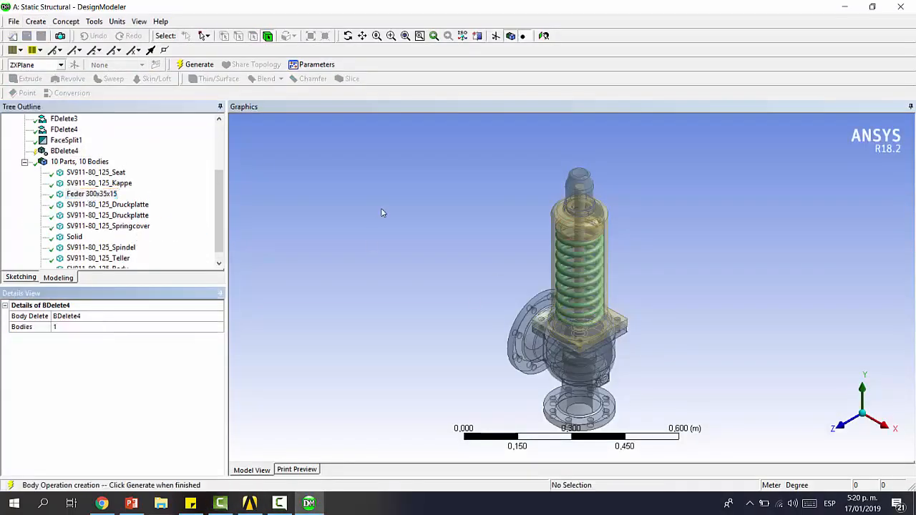
click(194, 64)
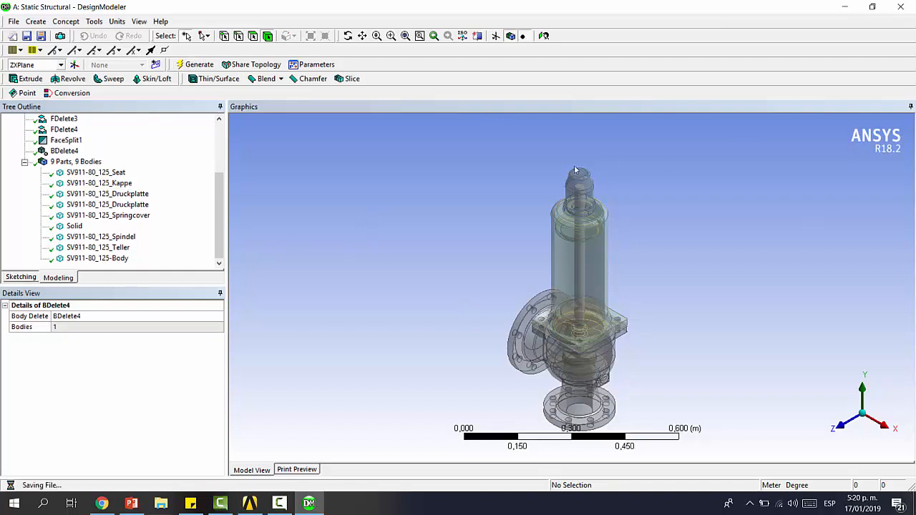
Close DesignModeler and reopen the Static Structural model in Mechanical with the updated geometry.
click(901, 7)
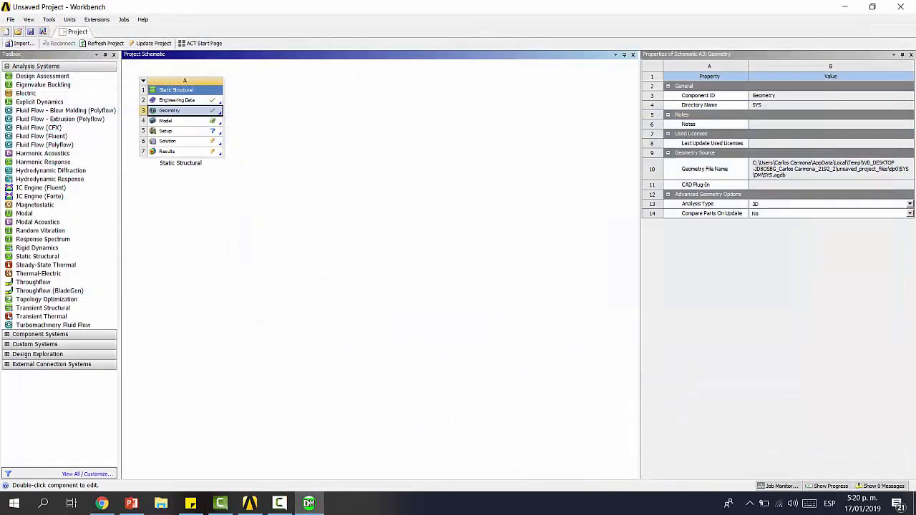
double_click(178, 123)
click(493, 278)
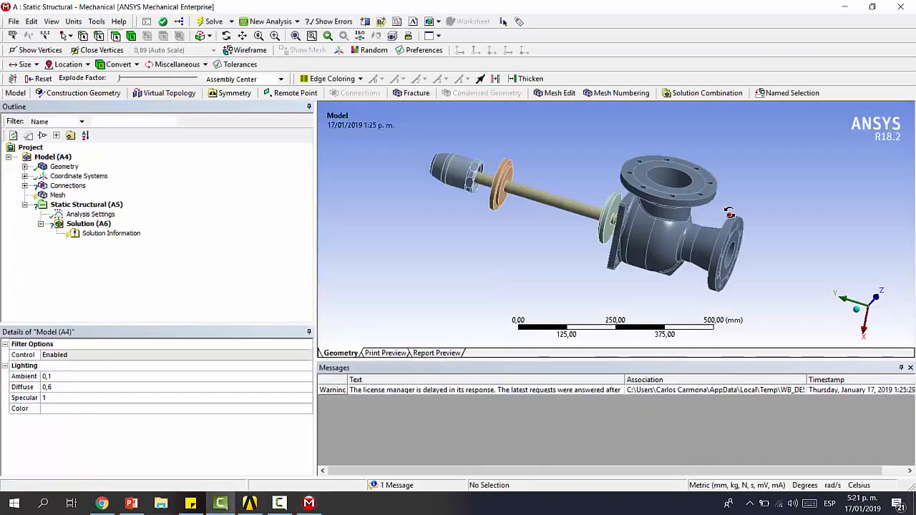
Examine how the valve body's outer surface is split into separate faces around the neck, the flange underside and the mounting flange fillet.
middle_drag(727, 211, 647, 200)
right_drag(588, 162, 746, 294)
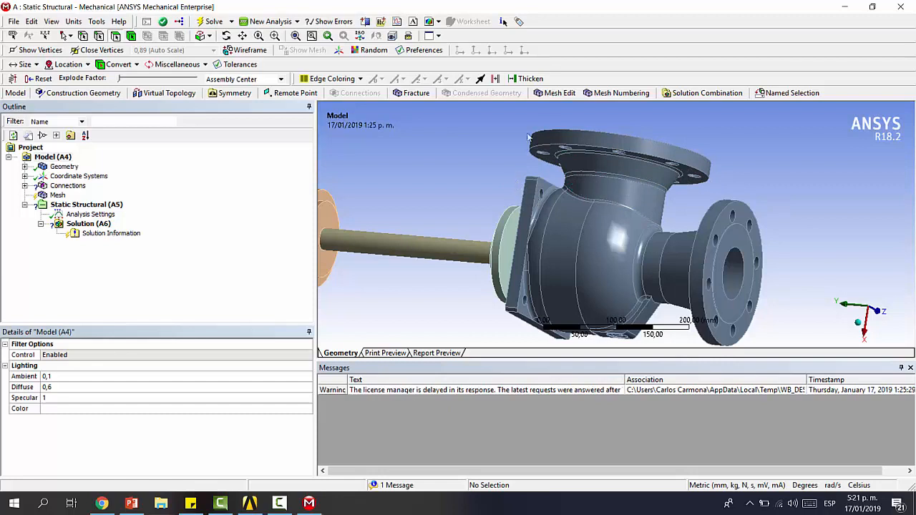
click(595, 179)
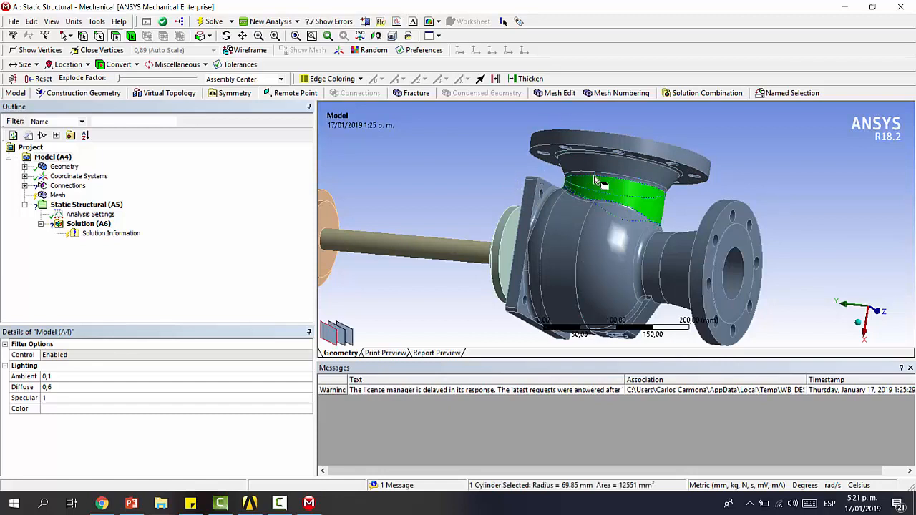
click(588, 170)
click(582, 158)
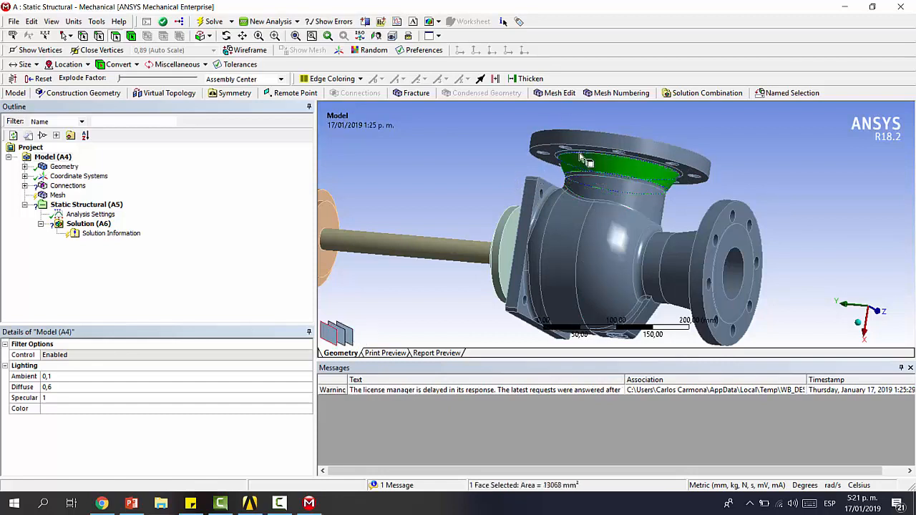
click(580, 154)
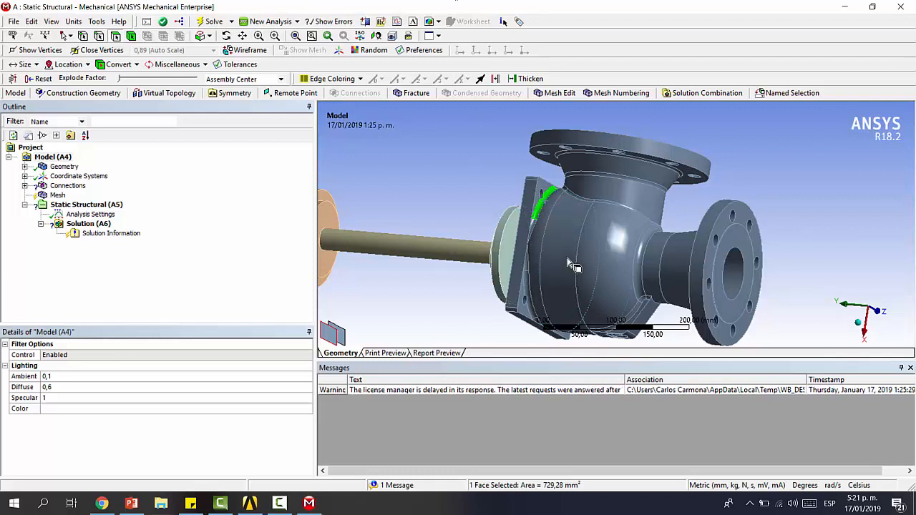
scroll(604, 187, down, 2)
middle_drag(724, 199, 694, 201)
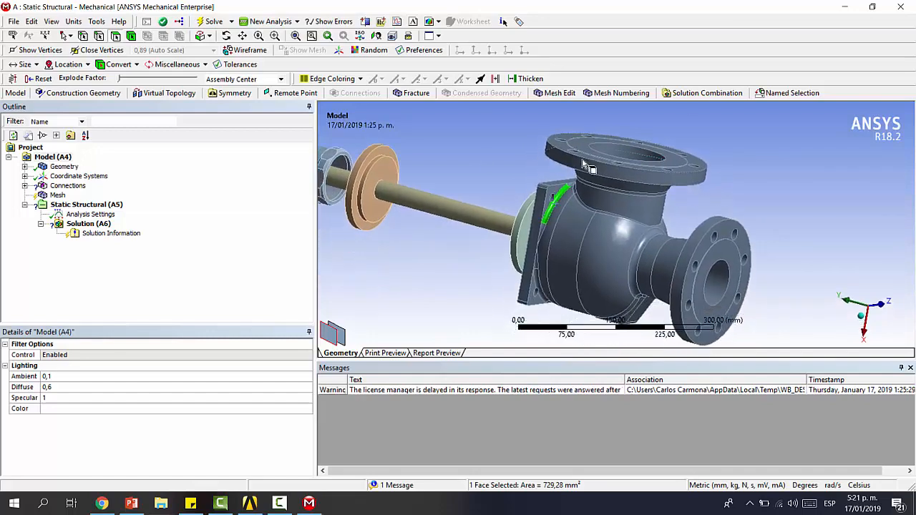
middle_drag(741, 169, 474, 194)
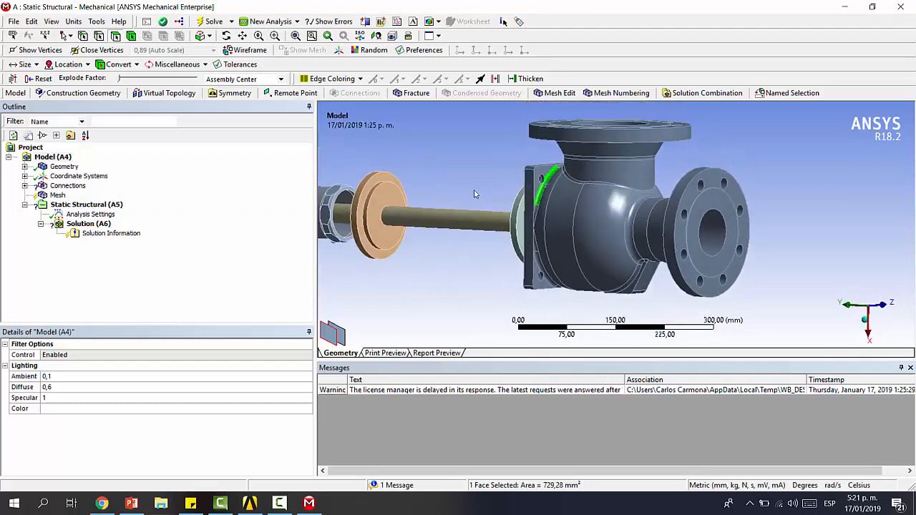
Add Virtual Topology to the model and merge the fillet faces with the adjoining corner face of the valve body's square mounting flange.
click(51, 156)
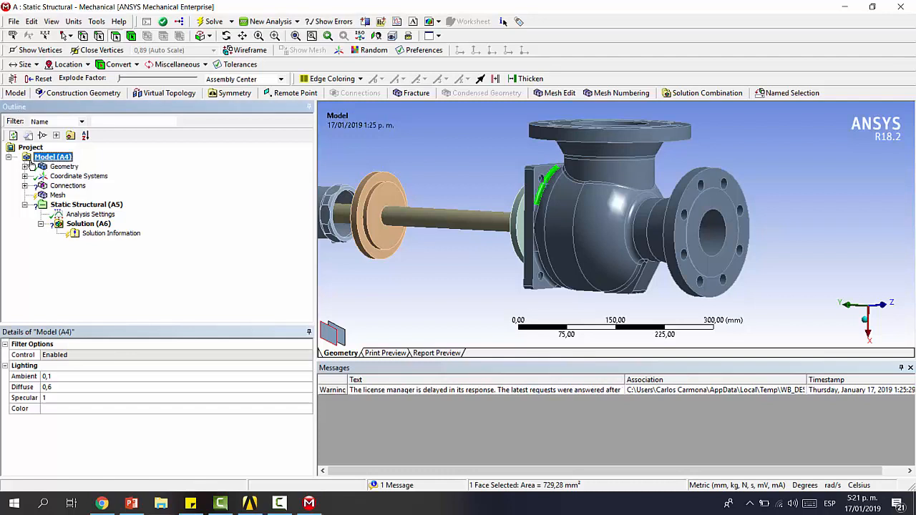
click(151, 95)
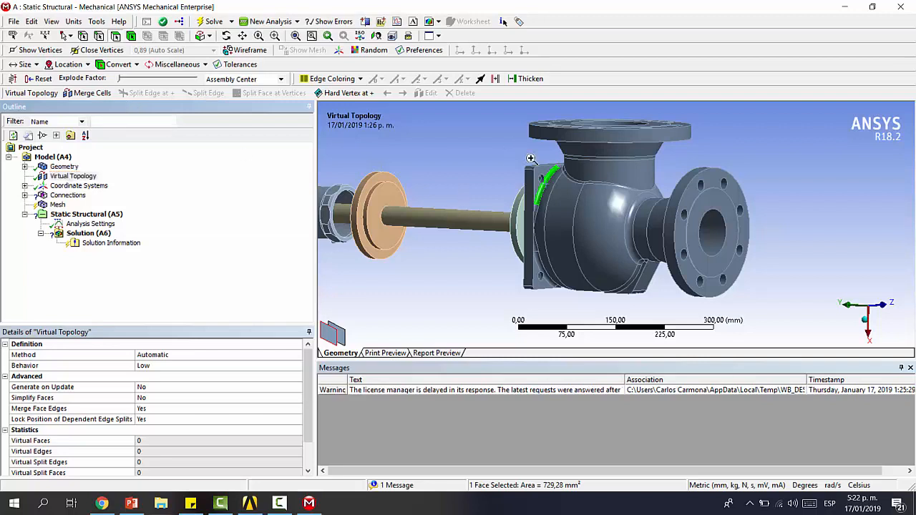
scroll(628, 207, up, 4)
drag(605, 170, 610, 155)
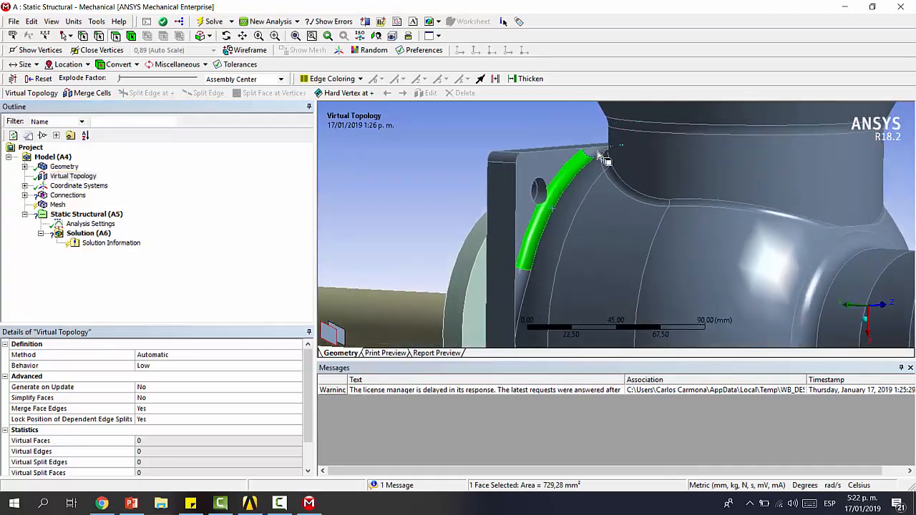
click(598, 156)
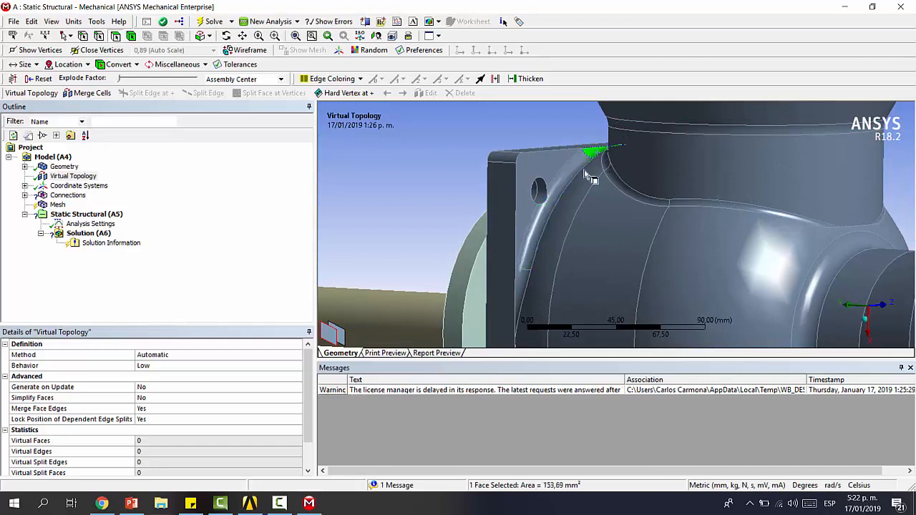
ctrl+click(558, 214)
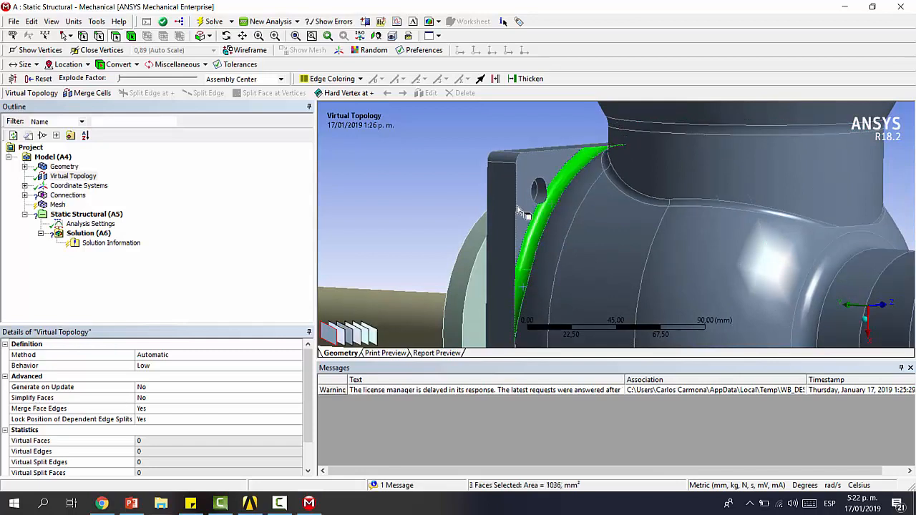
ctrl+click(527, 214)
click(92, 93)
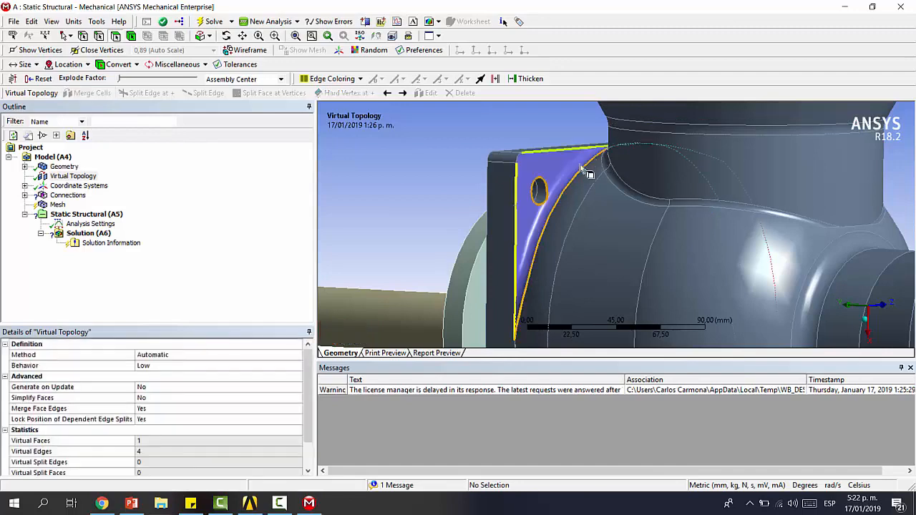
Merge the neck, taper and fillet faces beneath the valve body's larger round flange into one virtual face.
scroll(676, 168, down, 3)
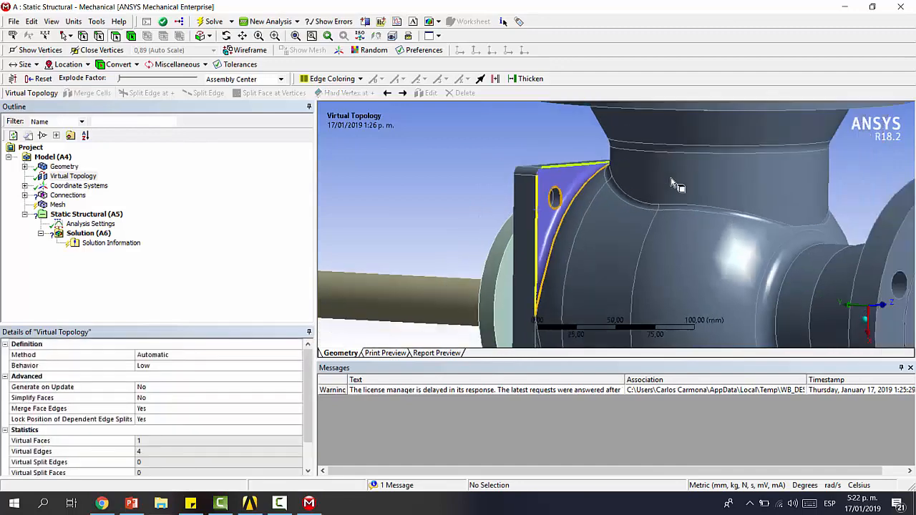
click(676, 130)
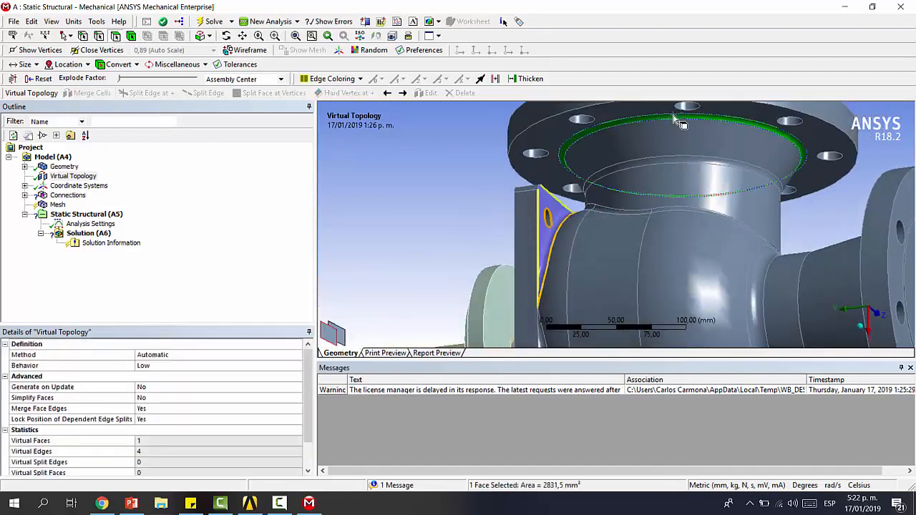
ctrl+click(669, 161)
ctrl+click(730, 173)
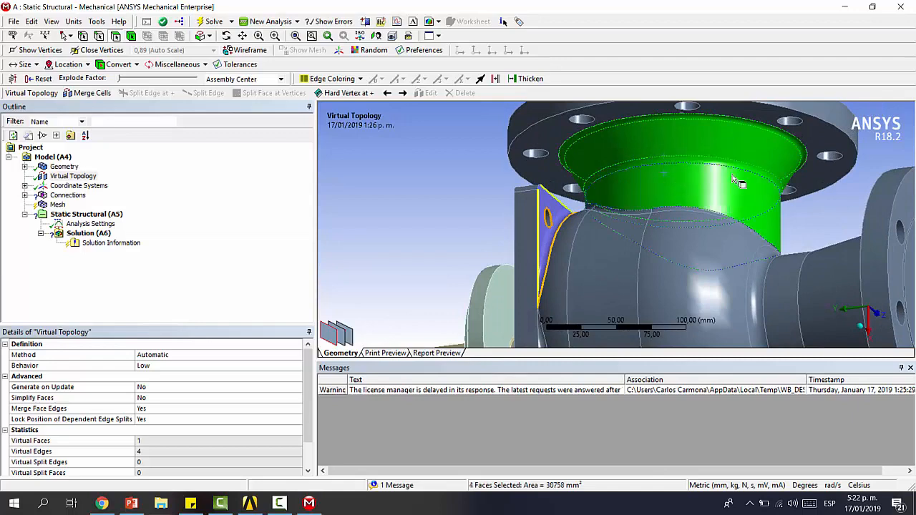
middle_drag(730, 173, 721, 196)
ctrl+click(599, 180)
ctrl+click(599, 179)
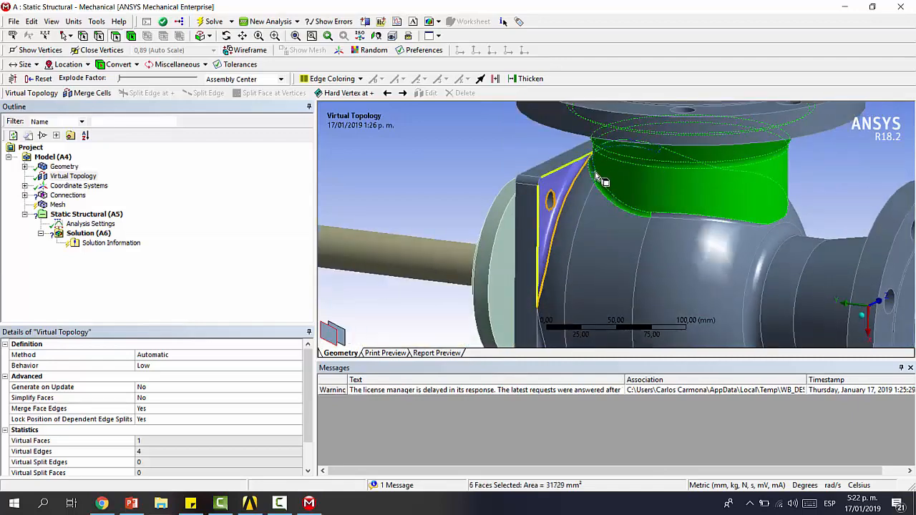
middle_drag(676, 222, 434, 191)
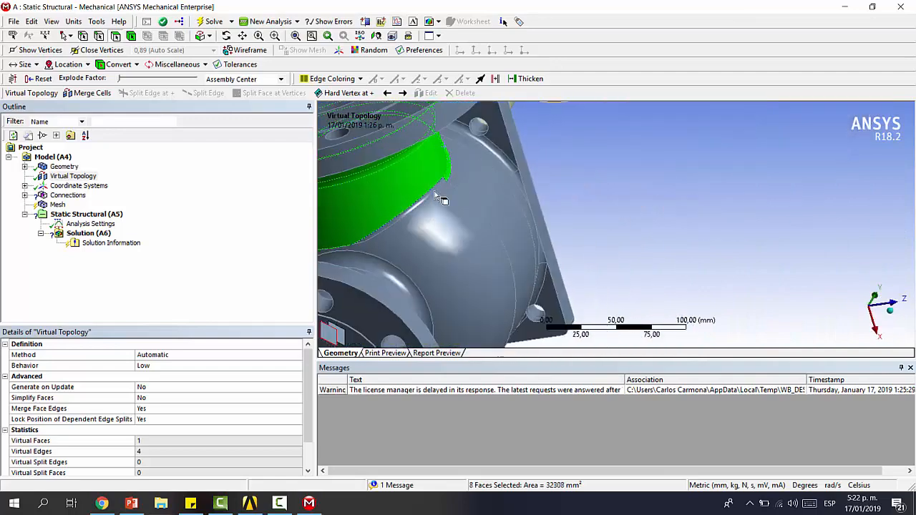
click(88, 93)
Merge the neck and transition faces behind the valve body's smaller round flange into one virtual face.
middle_drag(501, 207, 644, 229)
click(643, 197)
ctrl+click(704, 165)
ctrl+click(665, 186)
scroll(624, 209, up, 5)
scroll(644, 229, up, 5)
ctrl+click(657, 238)
click(87, 93)
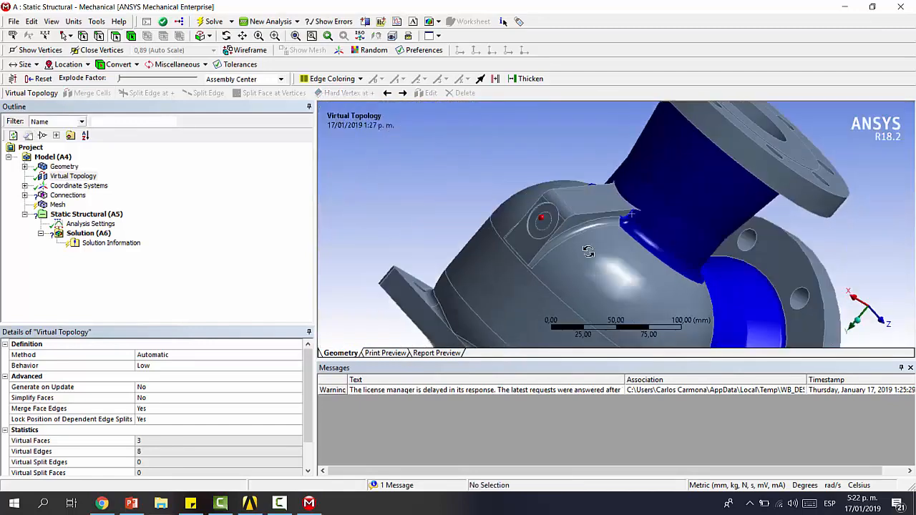
Merge further groups of small adjacent faces on the valve body into virtual faces.
scroll(605, 222, up, 3)
middle_drag(606, 221, 594, 167)
click(577, 147)
ctrl+click(601, 136)
click(87, 93)
click(523, 203)
ctrl+click(501, 206)
middle_drag(523, 203, 608, 193)
click(87, 93)
click(525, 249)
ctrl+click(538, 269)
ctrl+click(536, 288)
click(87, 93)
Merge the remaining groups of split faces around the valve body's square mounting flange corners into virtual faces.
middle_drag(701, 240, 532, 233)
click(592, 245)
ctrl+click(620, 236)
ctrl+click(656, 222)
ctrl+click(646, 239)
click(88, 93)
middle_drag(608, 207, 707, 230)
click(632, 213)
ctrl+click(639, 236)
ctrl+click(632, 247)
middle_drag(632, 247, 679, 192)
ctrl+click(591, 227)
click(88, 93)
scroll(565, 246, down, 3)
middle_drag(565, 246, 682, 256)
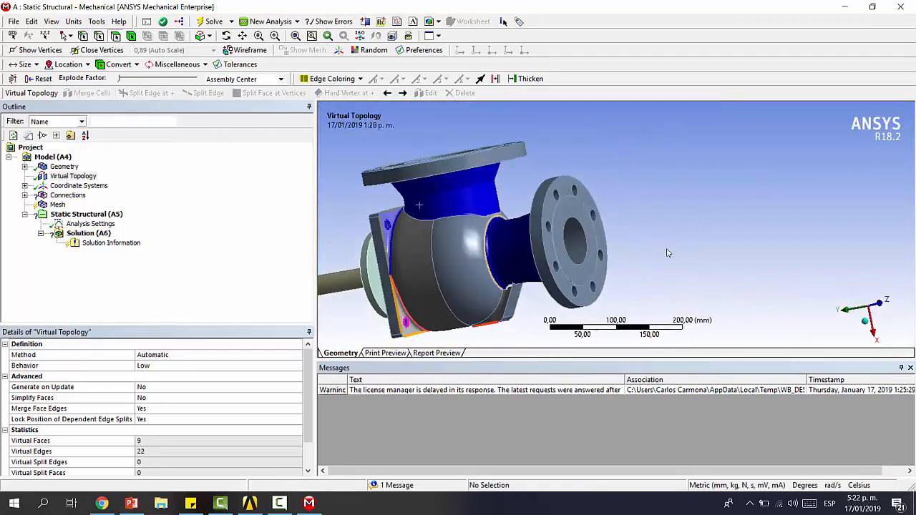
middle_drag(438, 204, 615, 219)
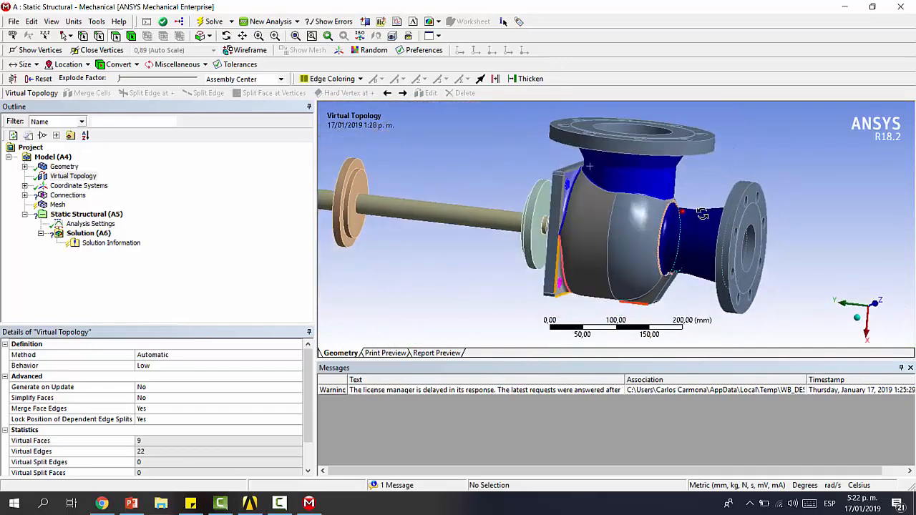
Delete the automatically generated Contacts group from Connections and confirm the deletion.
click(68, 195)
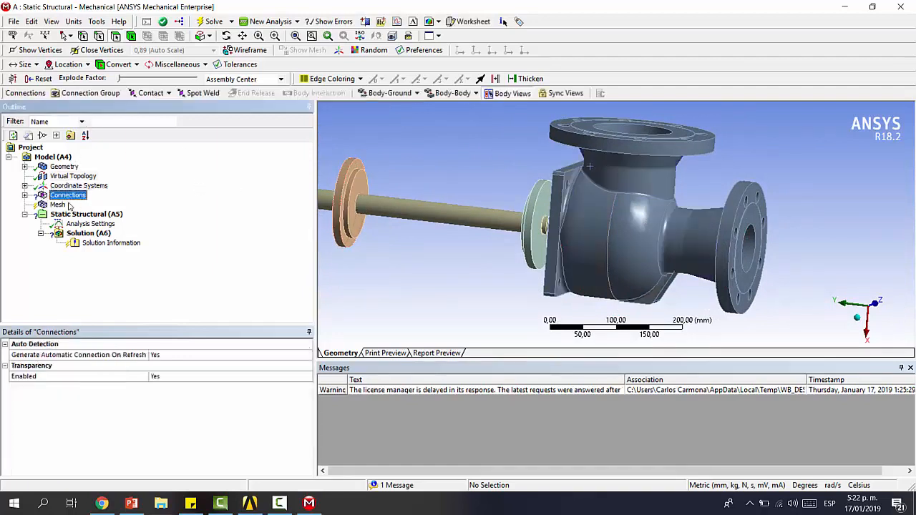
click(24, 195)
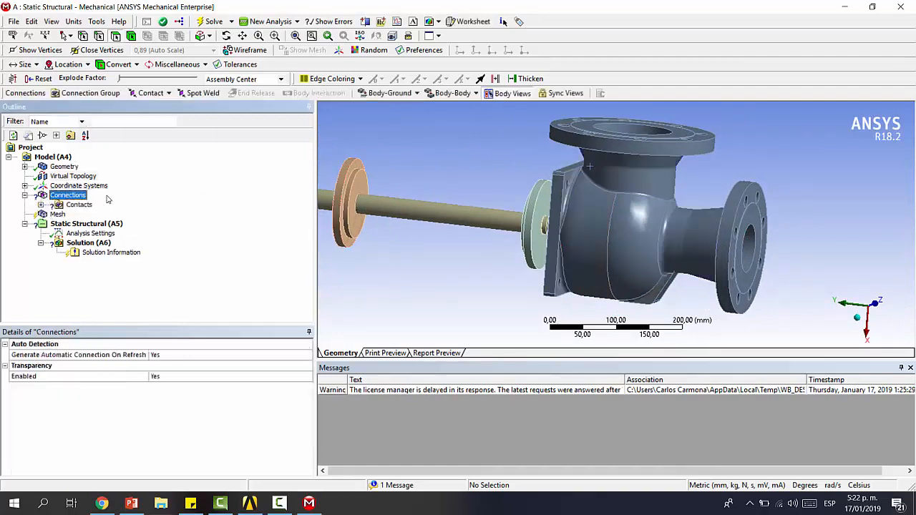
click(80, 205)
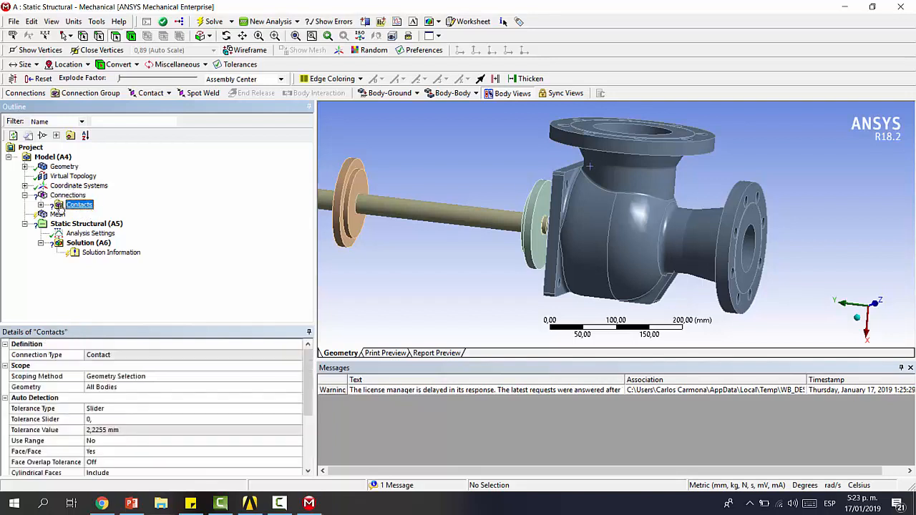
click(41, 205)
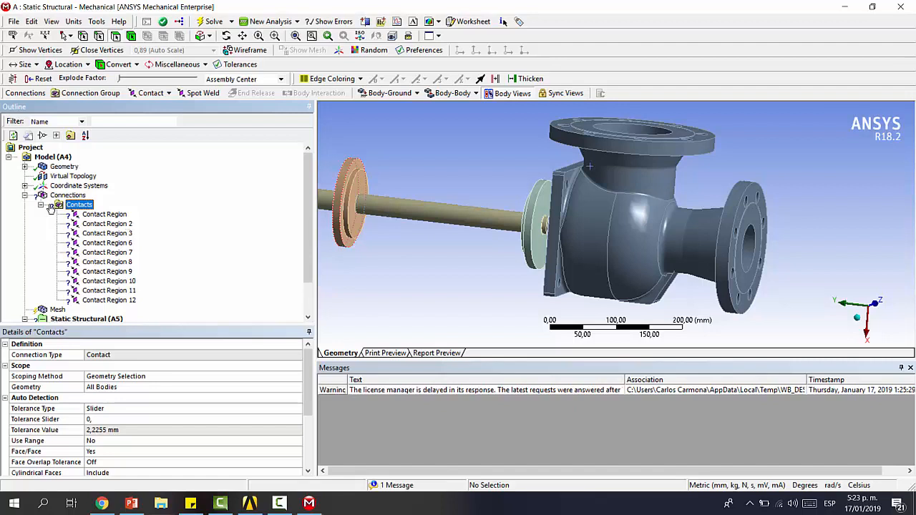
key(Delete)
key(Return)
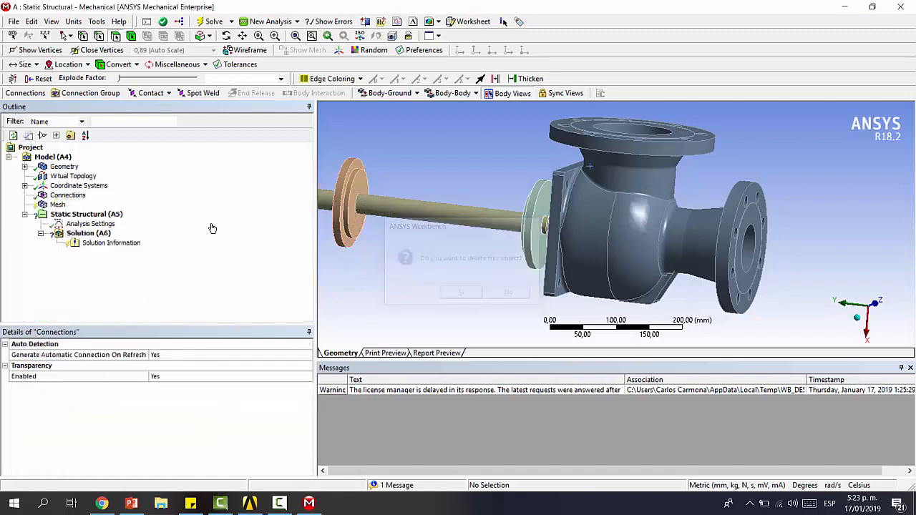
Review the Body-Ground and Body-Body connection types available for the valve's stem, plates and body.
click(59, 196)
click(379, 94)
click(442, 93)
click(411, 94)
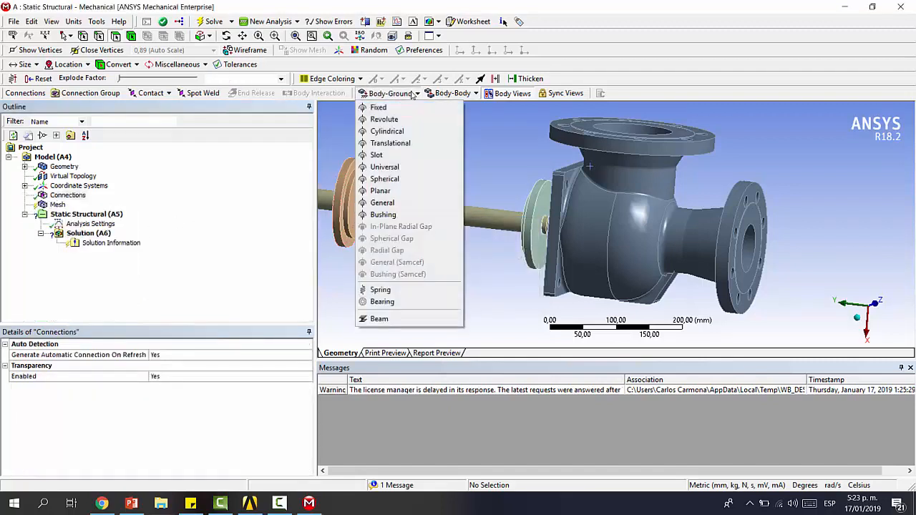
click(453, 93)
click(453, 92)
click(406, 95)
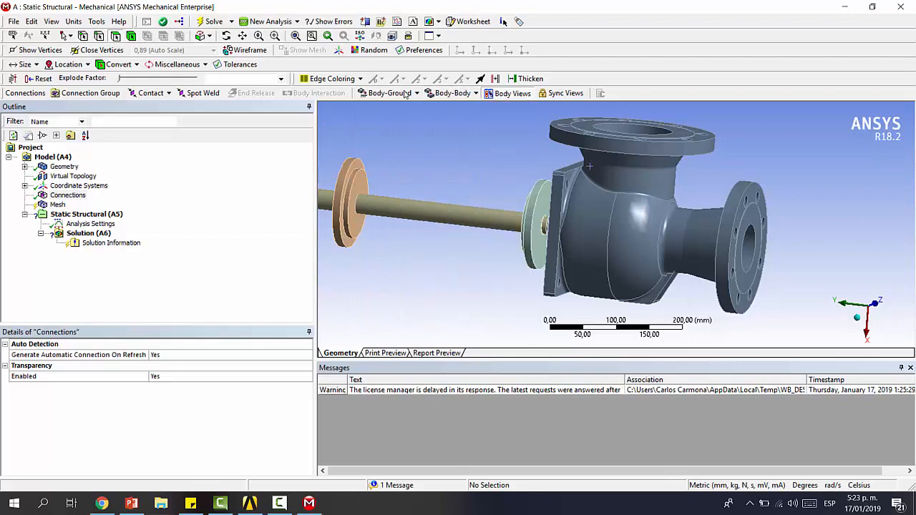
scroll(464, 158, down, 3)
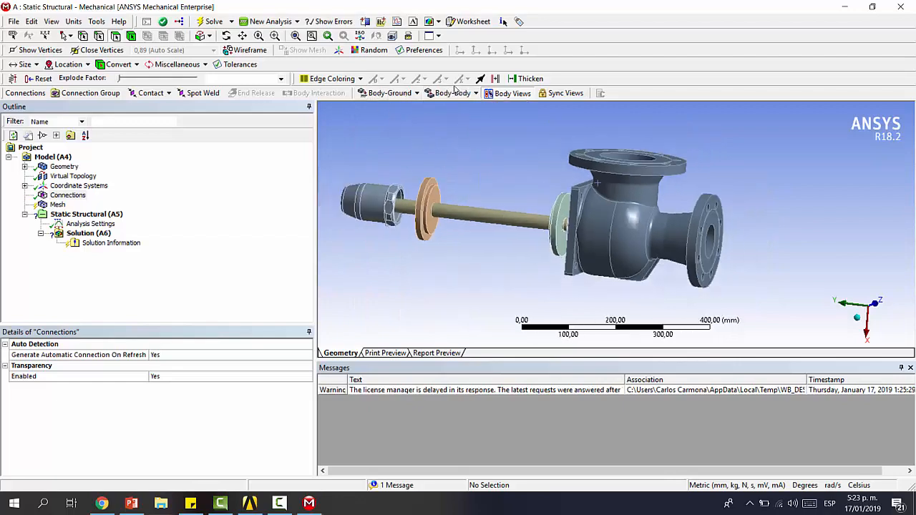
scroll(536, 177, up, 3)
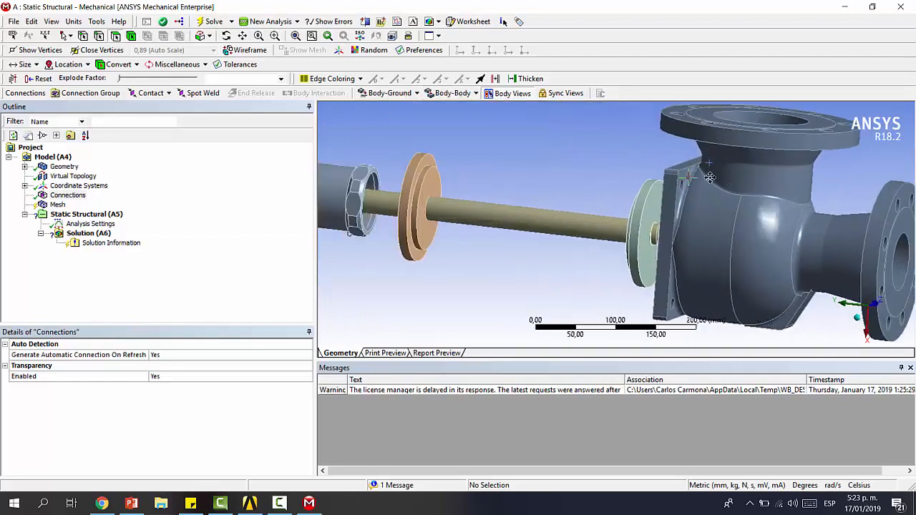
middle_drag(537, 177, 499, 166)
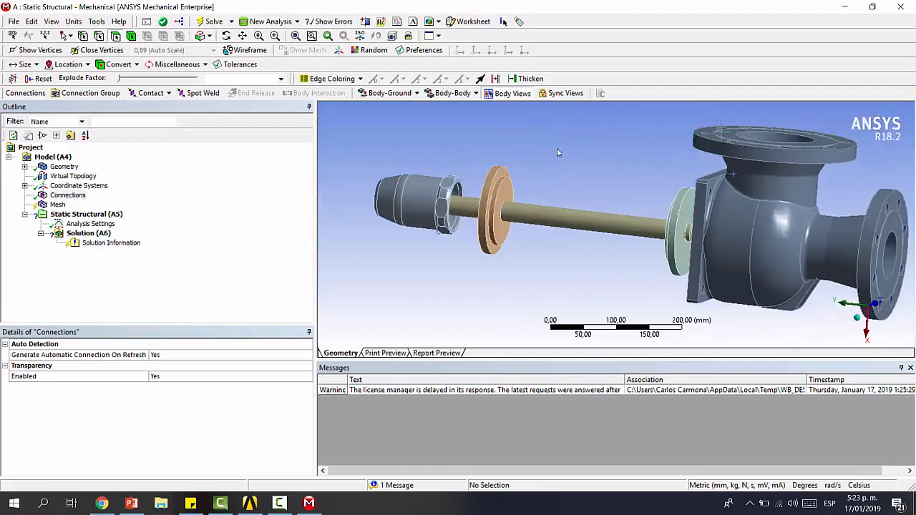
Expand the geometry parts and show all hidden bodies of the valve assembly.
click(57, 169)
click(25, 167)
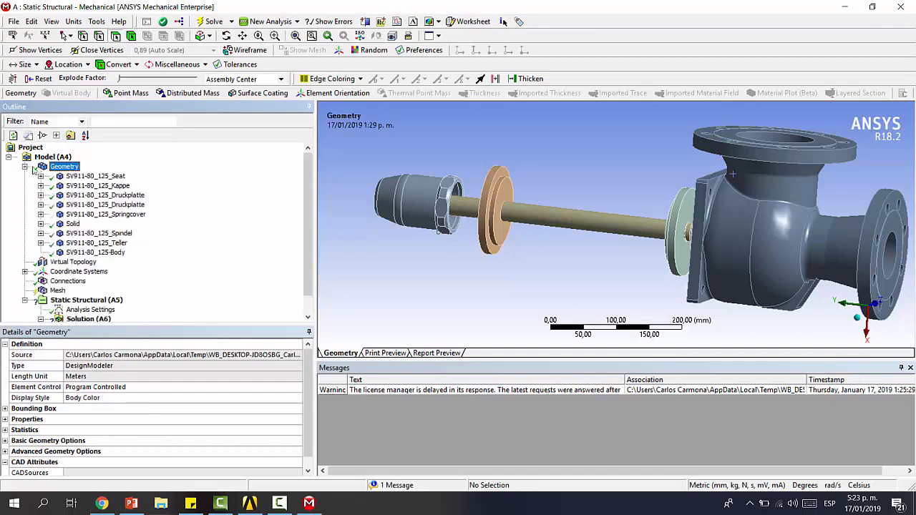
right_click(74, 179)
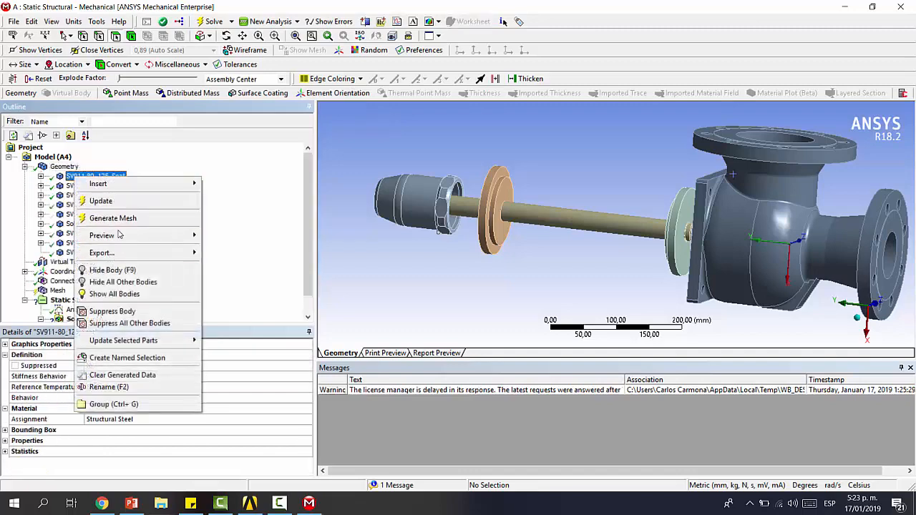
click(118, 294)
mouse_move(473, 184)
ctrl+middle_down()
mouse_move(499, 190)
mouse_move(519, 176)
mouse_move(547, 188)
ctrl+middle_up()
right_drag(412, 147, 503, 247)
scroll(675, 180, down, 3)
middle_drag(673, 180, 2, 204)
Add a fixed body-to-body joint and scope its reference side to the annular open-end face of SV911-80_125_Kappe.
click(67, 281)
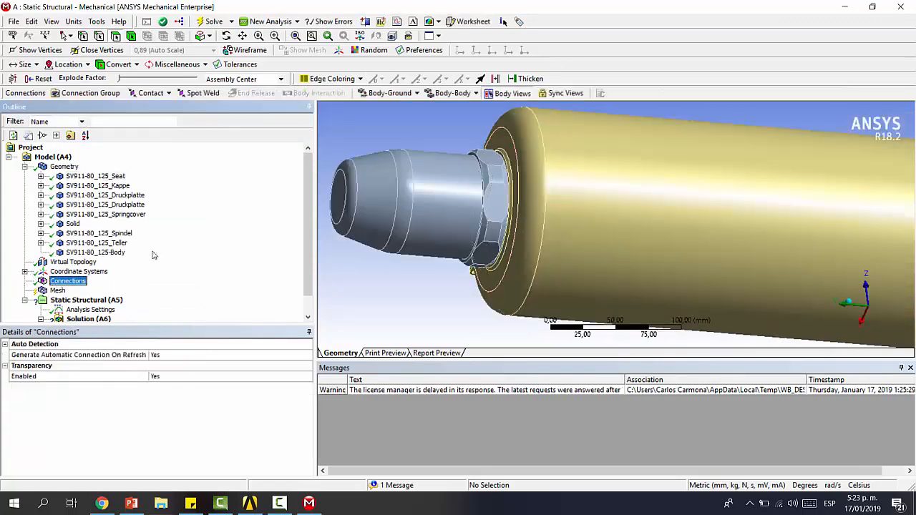
click(448, 93)
click(447, 109)
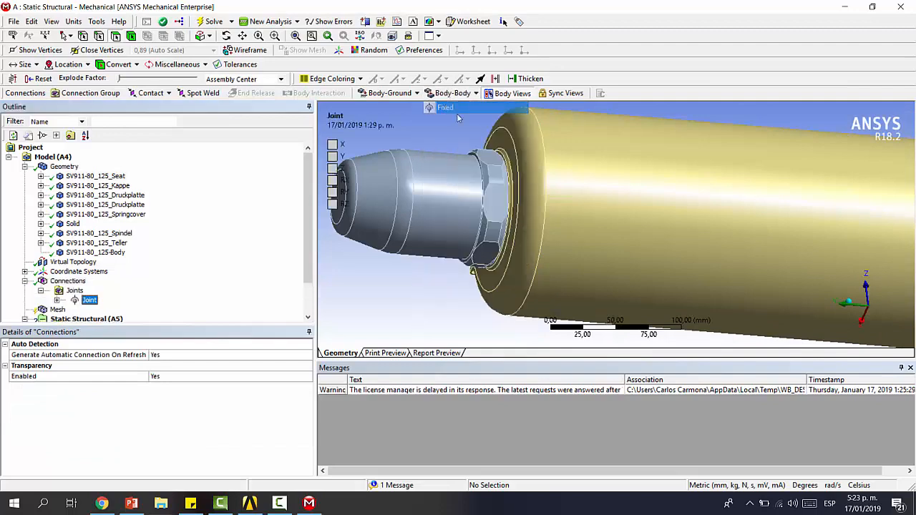
ctrl+middle_drag(372, 214, 405, 211)
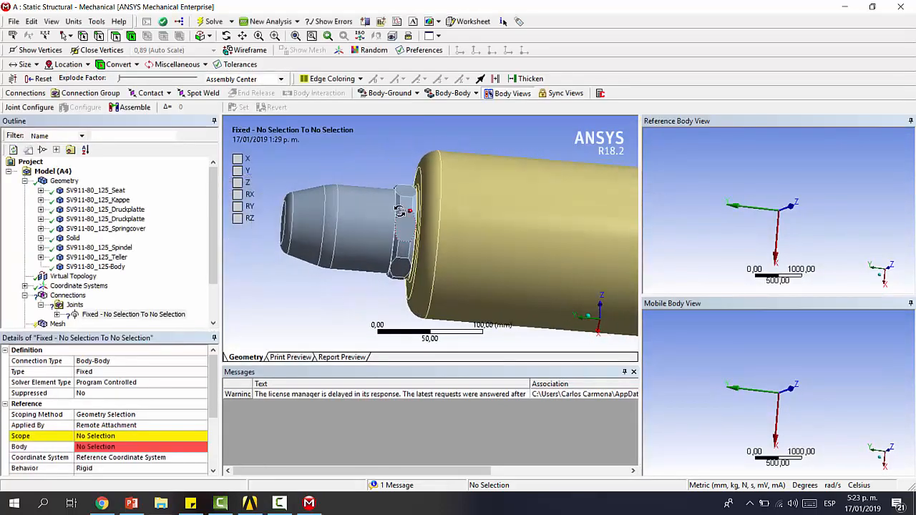
click(405, 204)
click(401, 226)
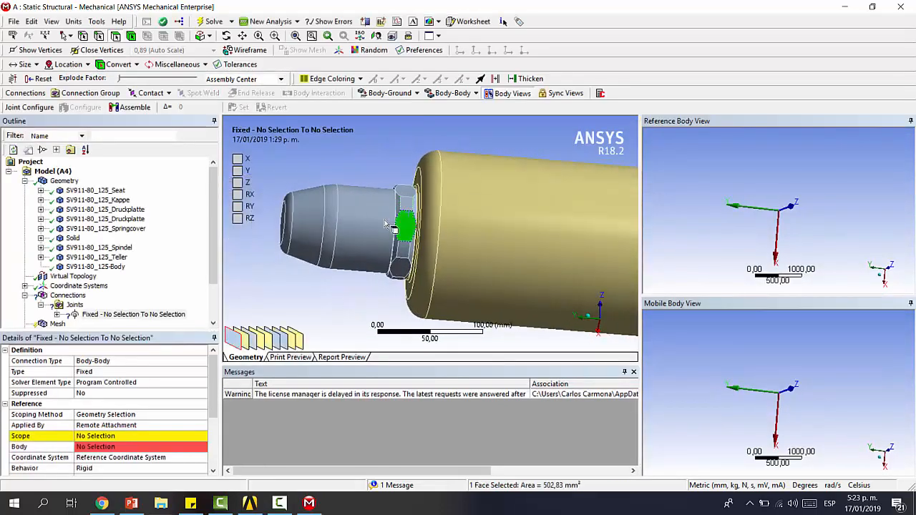
click(104, 435)
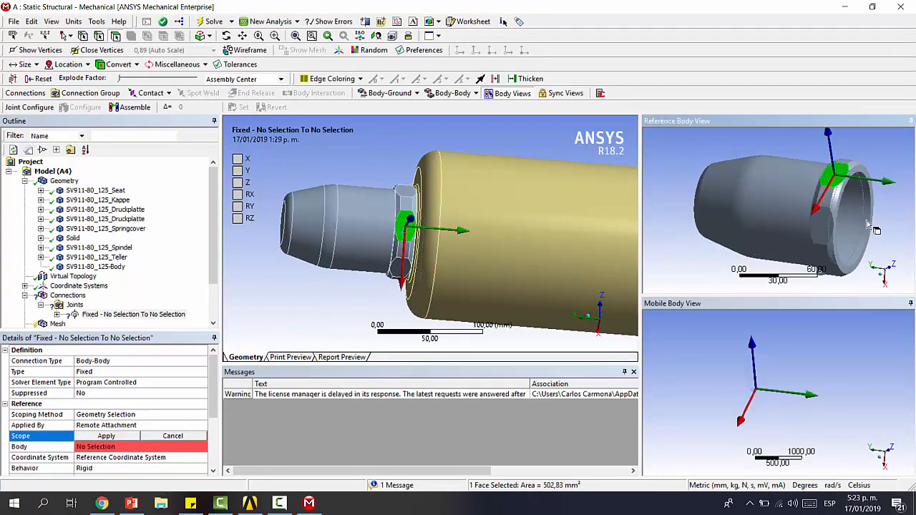
click(871, 228)
click(106, 435)
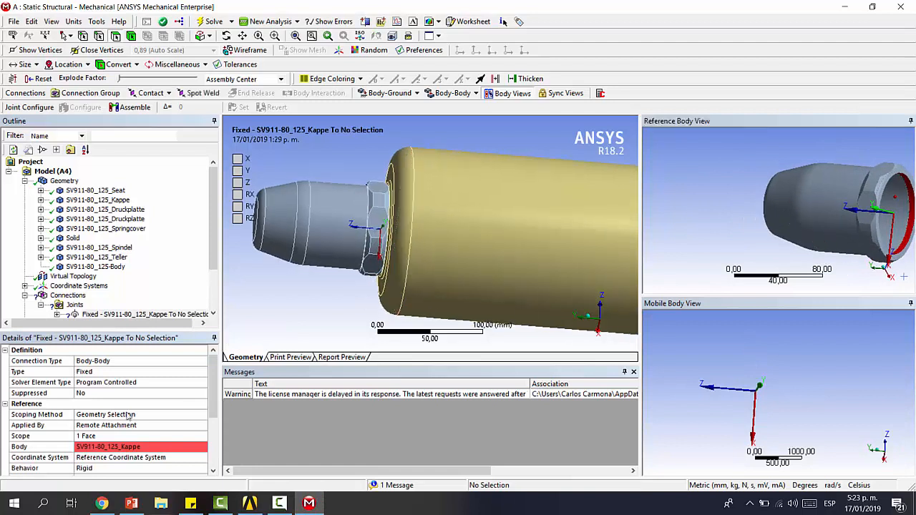
Scope the joint's mobile side to the narrow cylindrical face at the cap end of SV911-80_125_Springcover.
scroll(119, 433, down, 3)
click(115, 424)
click(405, 214)
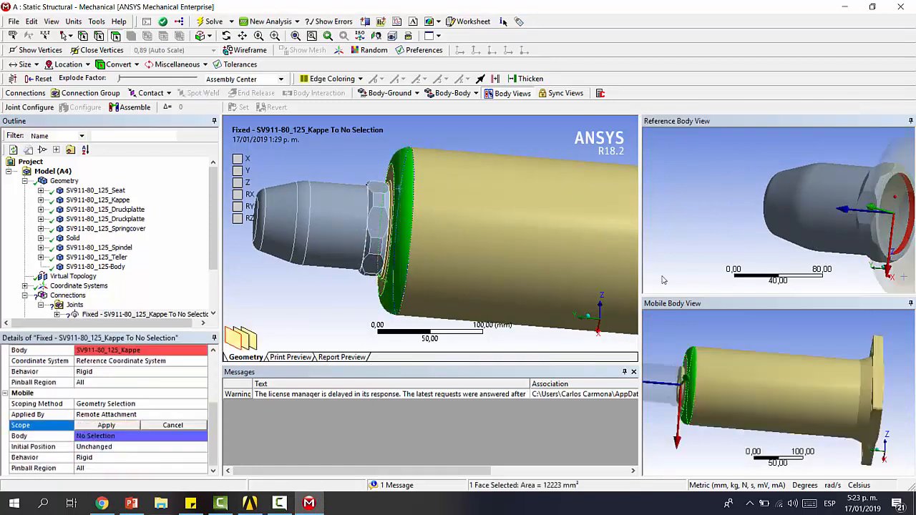
right_drag(646, 359, 711, 427)
click(798, 342)
click(797, 344)
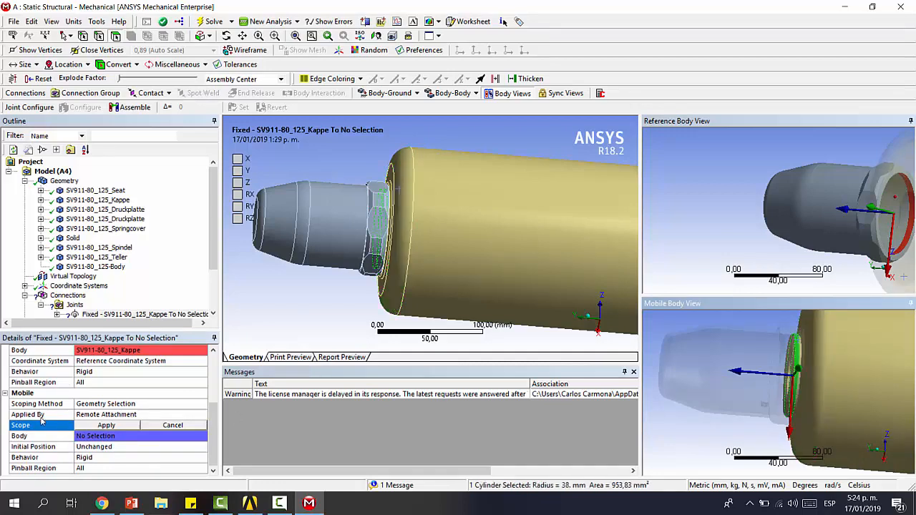
click(105, 425)
Add a second fixed body-to-body joint and hide the valve body to expose the inside of the spring cover's flange.
scroll(350, 269, down, 2)
ctrl+middle_drag(573, 241, 449, 198)
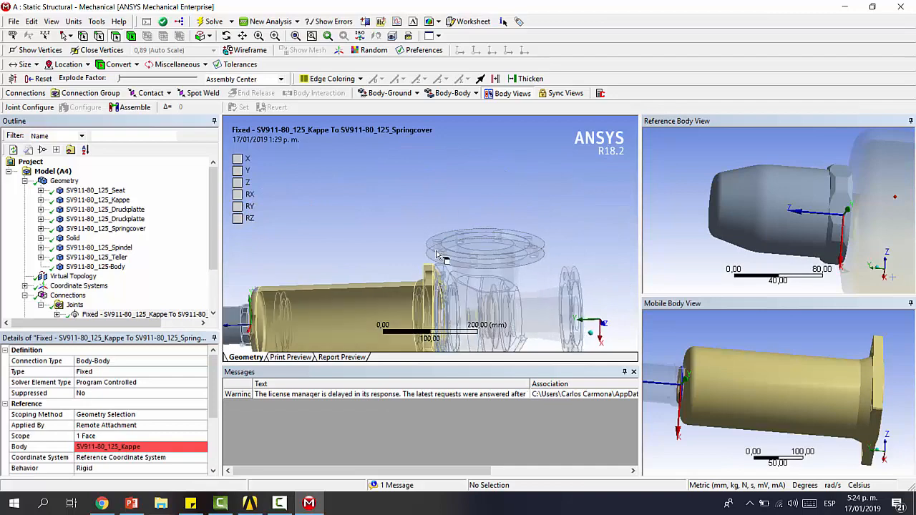
middle_drag(437, 254, 324, 237)
click(475, 93)
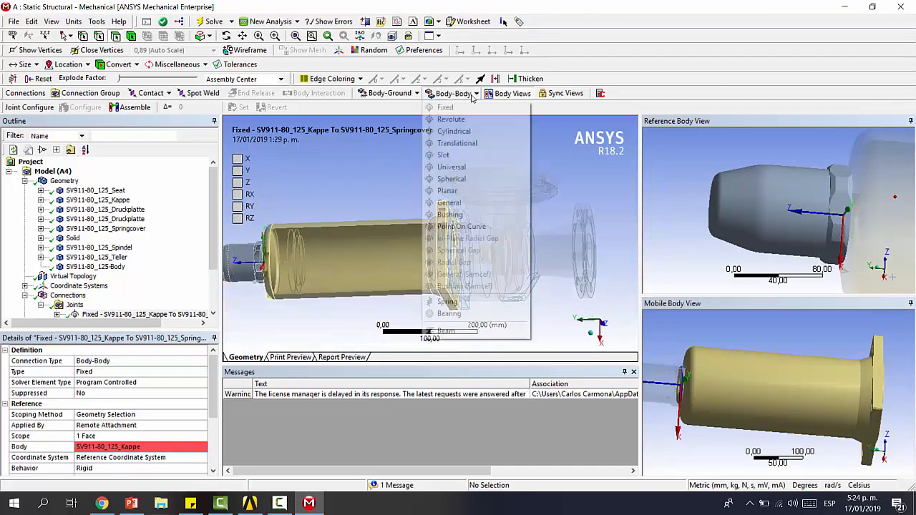
click(449, 113)
scroll(480, 273, up, 5)
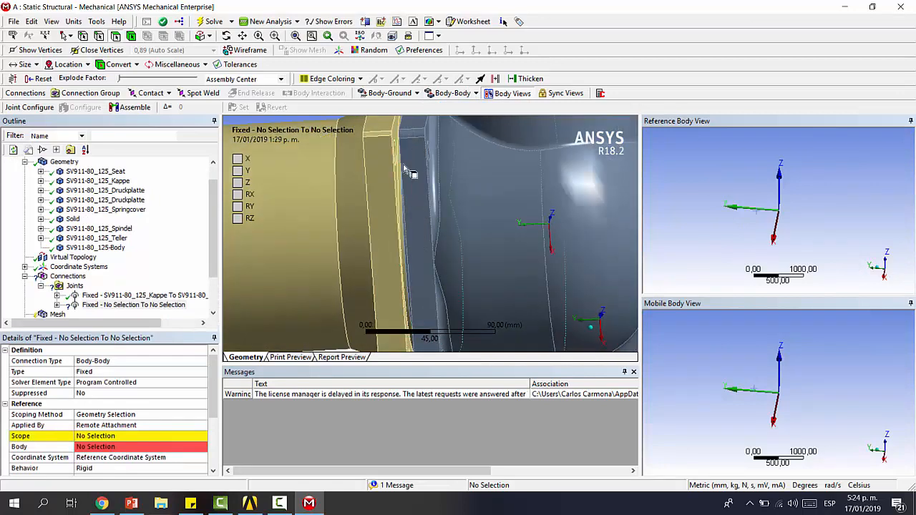
middle_drag(327, 205, 351, 212)
click(427, 154)
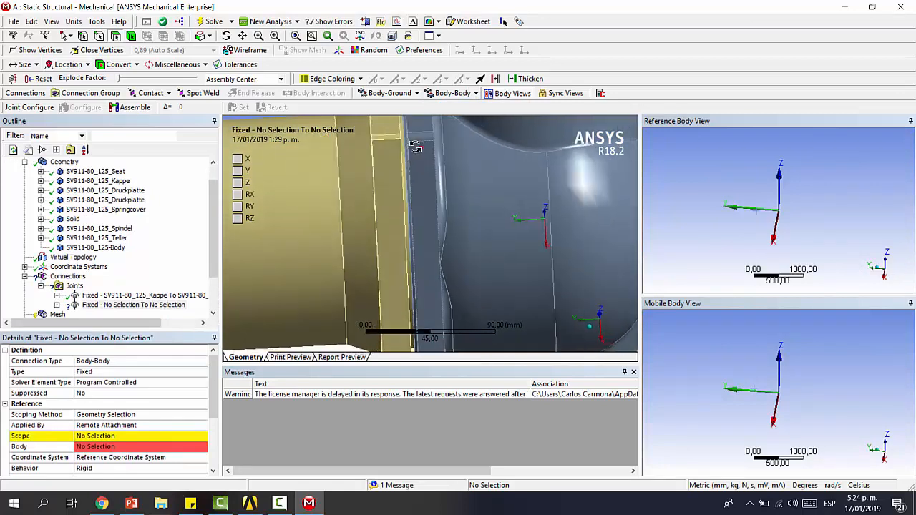
click(128, 438)
click(390, 229)
scroll(472, 215, down, 3)
right_click(475, 206)
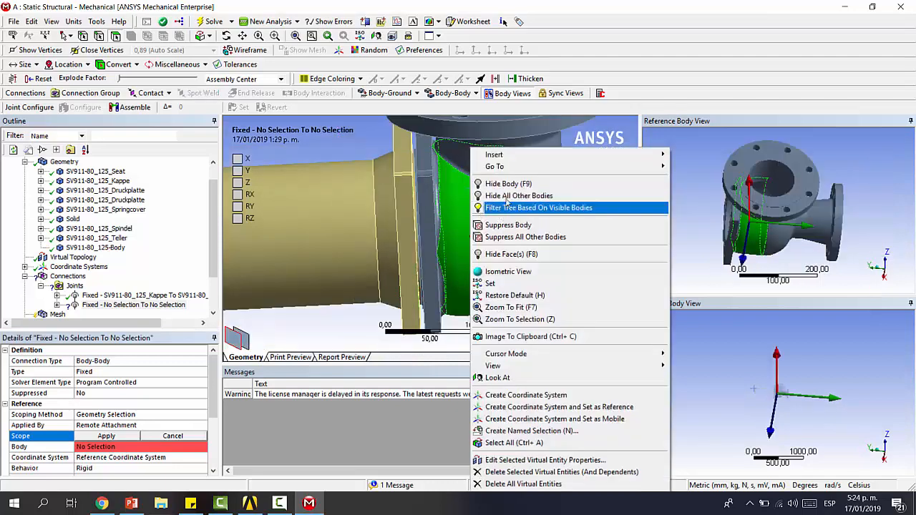
click(477, 183)
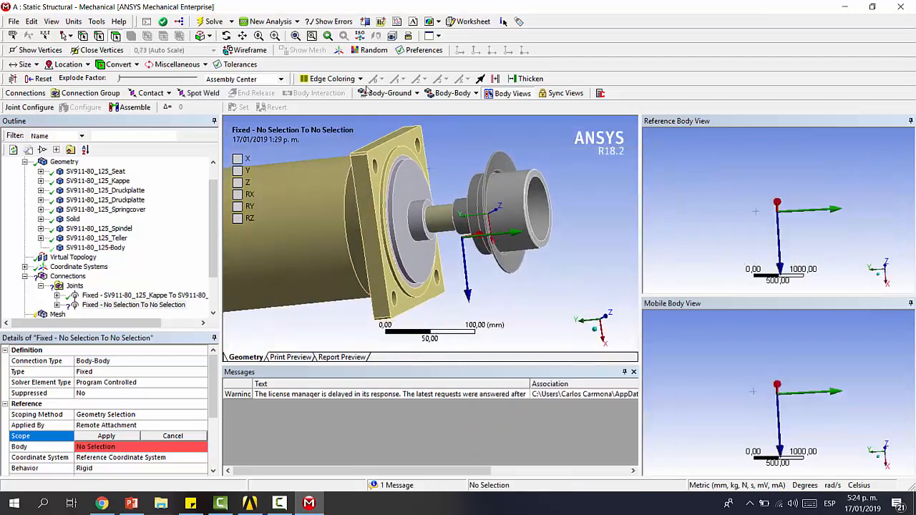
Scope the second fixed joint's reference side to the ring-shaped face inside the SV911-80_125_Springcover flange recess.
click(453, 94)
click(457, 103)
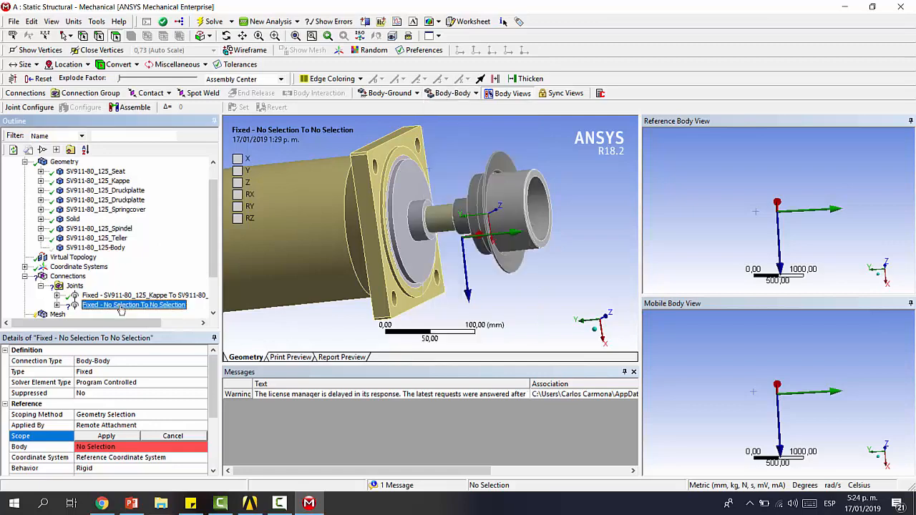
scroll(352, 168, up, 5)
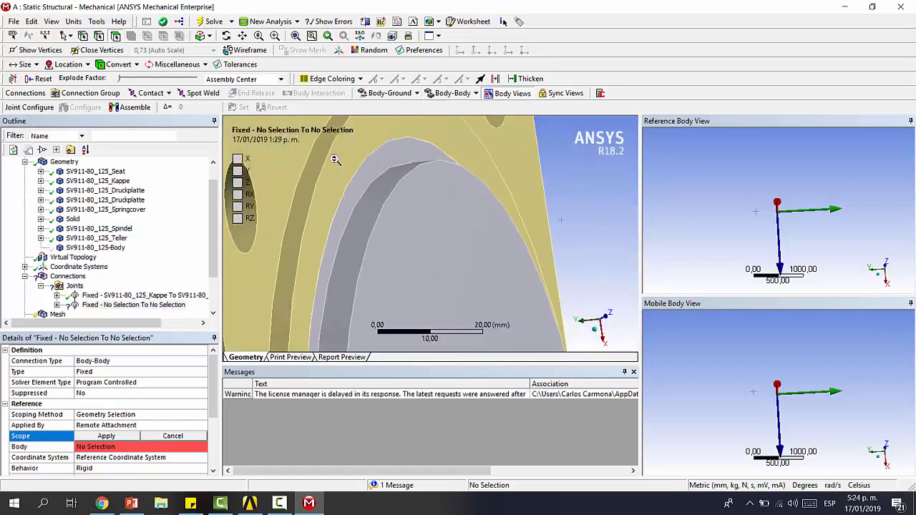
click(422, 283)
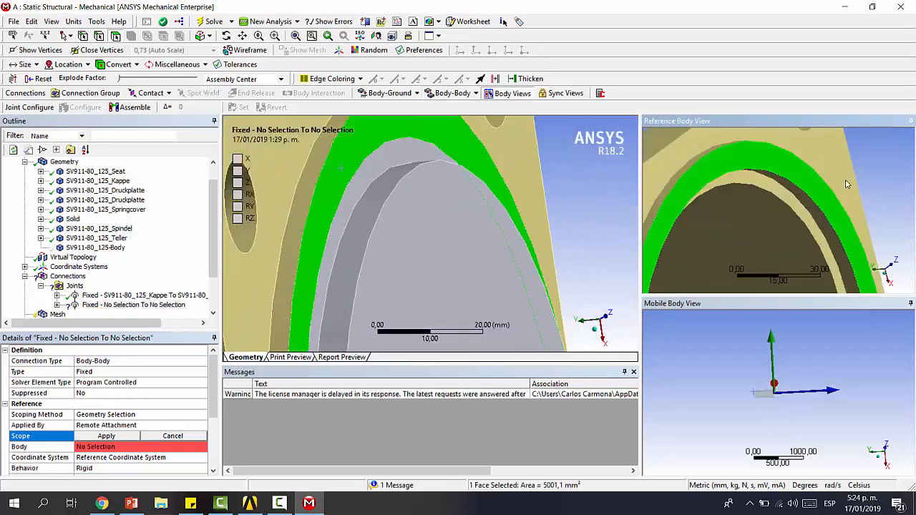
click(107, 435)
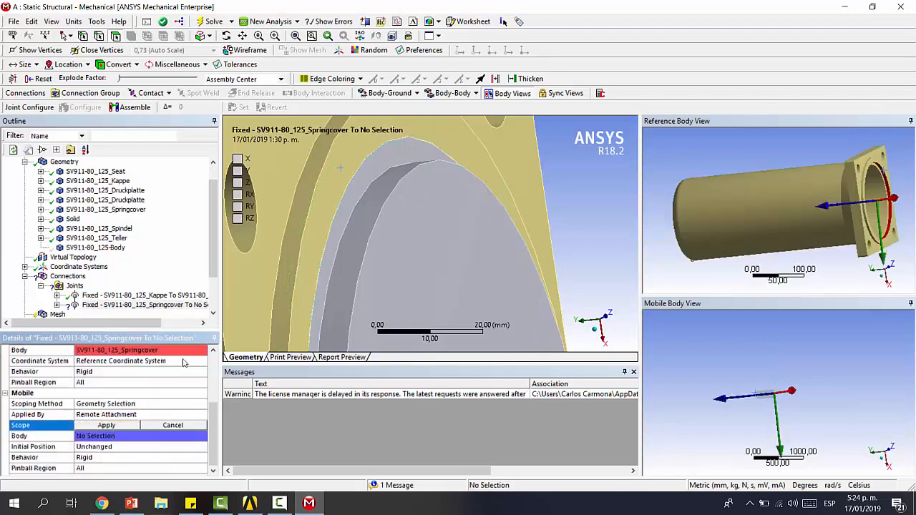
Scope the second fixed joint's mobile side to the mating outer rim face of the Solid disc.
click(364, 200)
scroll(737, 337, up, 3)
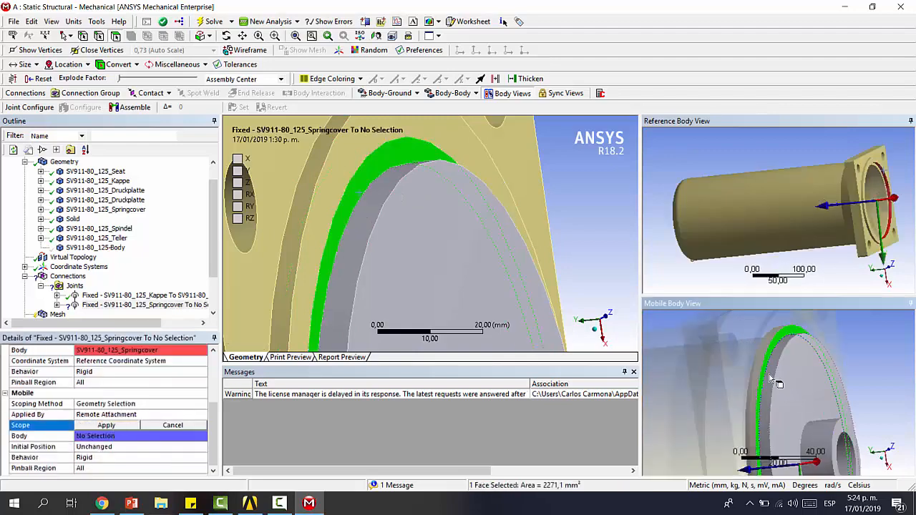
click(757, 360)
click(106, 425)
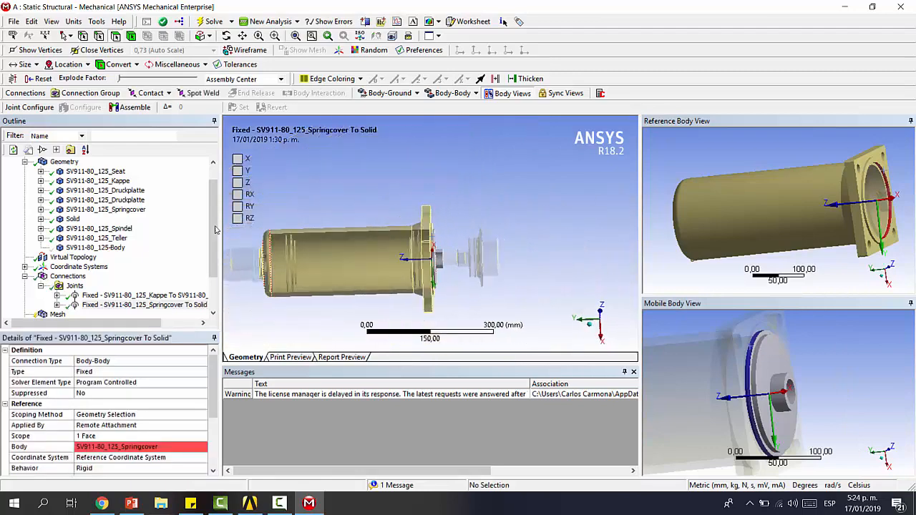
Show all bodies again and hide the spring cover to expose the disc seated in the valve body.
right_click(365, 248)
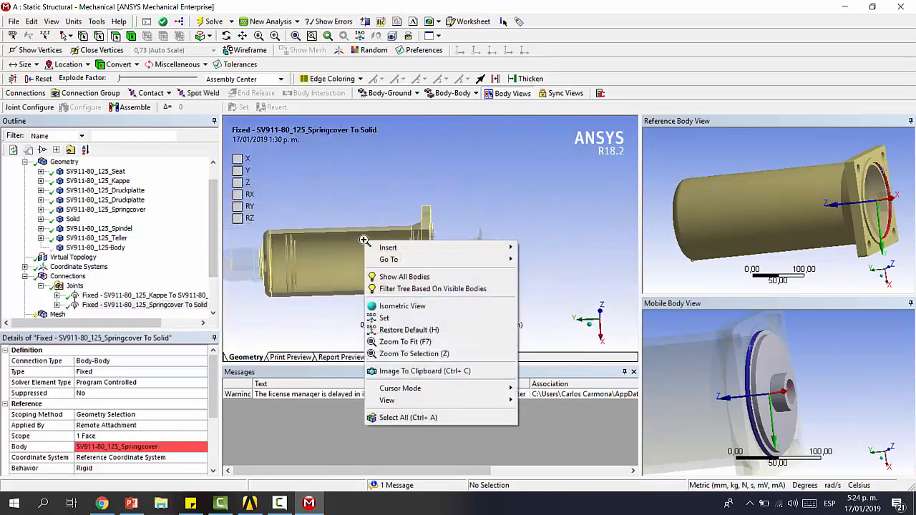
click(397, 274)
drag(483, 225, 484, 225)
scroll(325, 205, down, 2)
click(349, 265)
right_click(333, 265)
click(401, 240)
drag(369, 247, 424, 294)
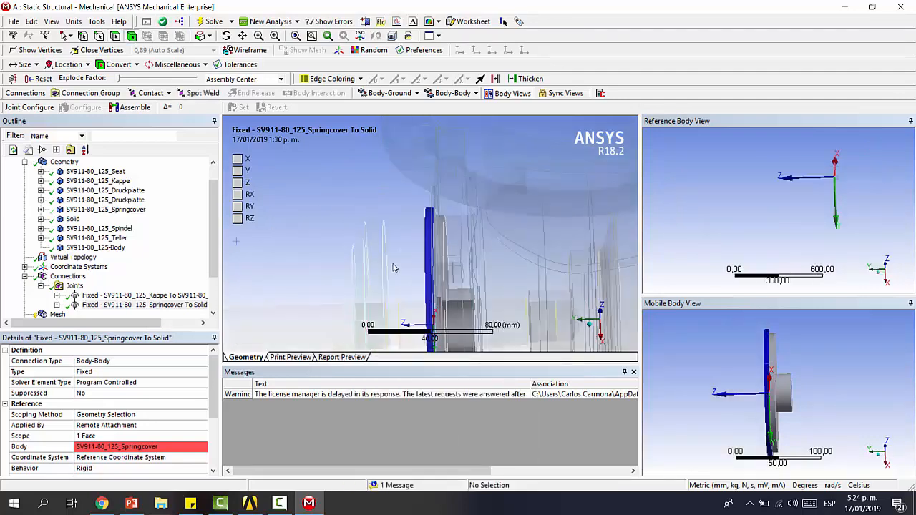
Add a third fixed body-to-body joint with the cylindrical bore of SV911-80_125-Body's square flange as its reference scope.
scroll(392, 208, down, 1)
click(475, 93)
click(447, 109)
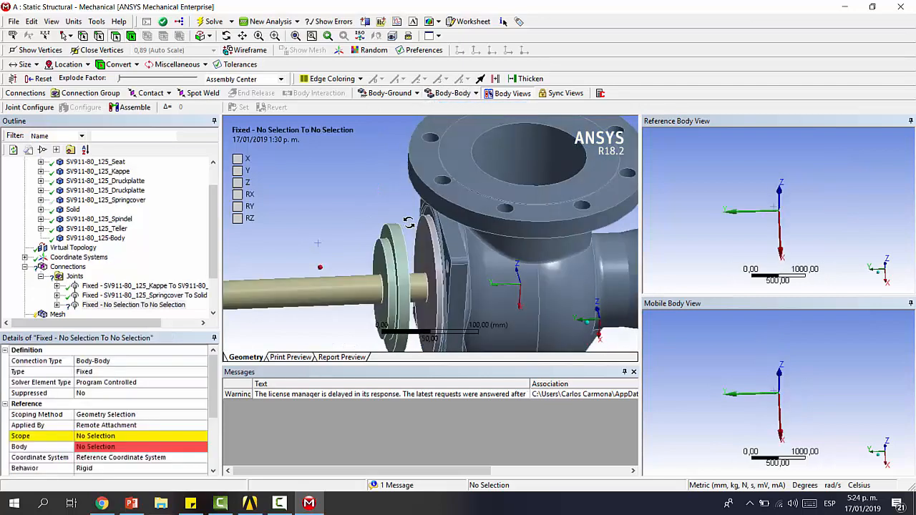
click(411, 253)
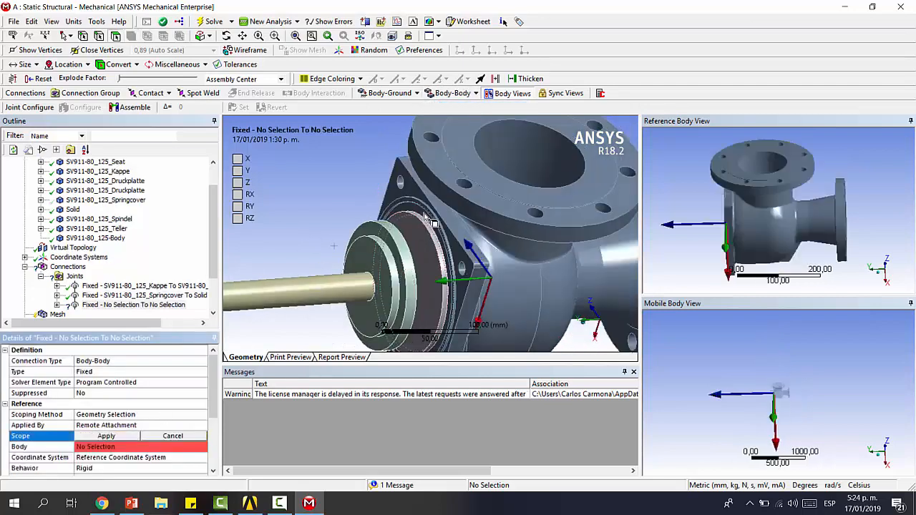
scroll(759, 219, up, 3)
middle_drag(759, 220, 740, 198)
click(757, 207)
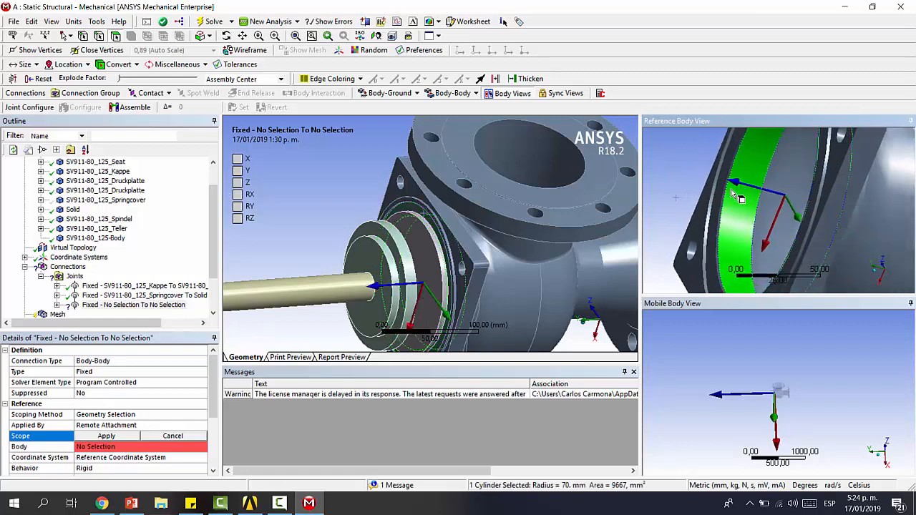
scroll(744, 206, up, 5)
scroll(751, 207, down, 2)
scroll(755, 206, down, 4)
middle_drag(815, 206, 802, 175)
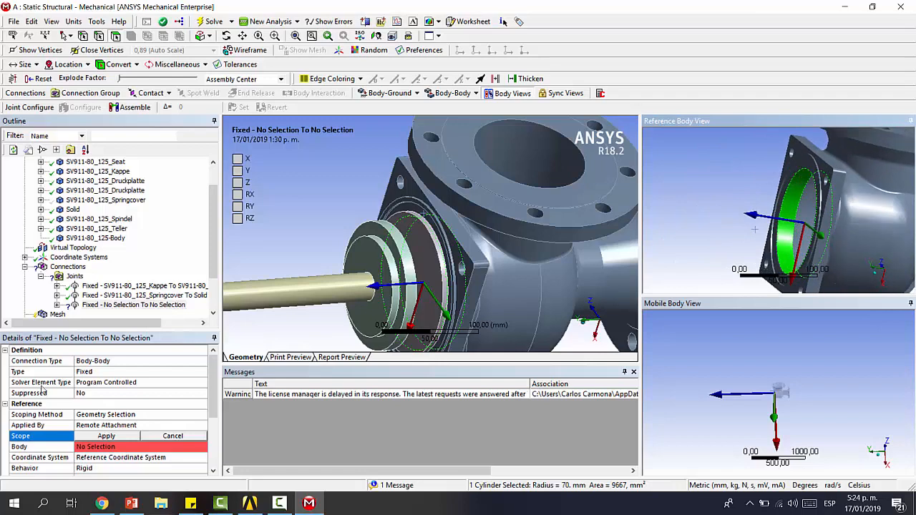
click(105, 435)
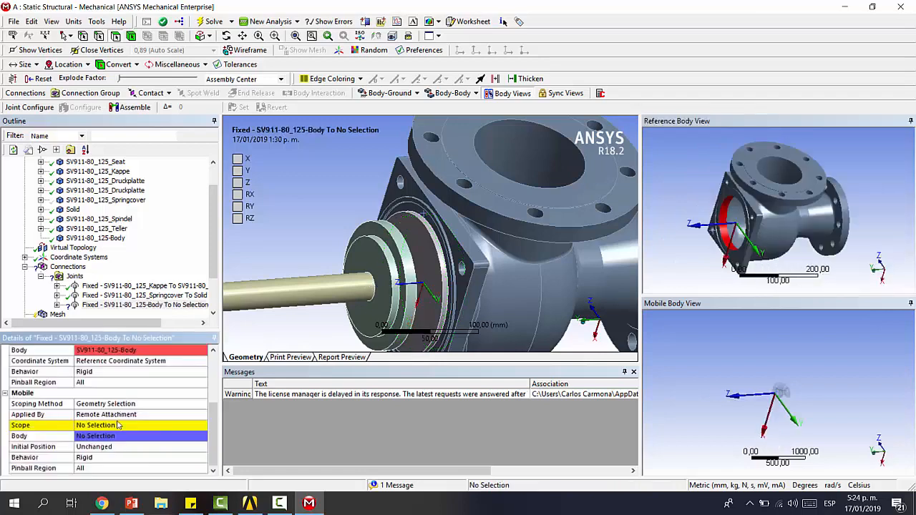
Scope the third fixed joint's mobile side to the Solid disc's cylindrical face that fits in the valve body bore.
click(120, 425)
middle_drag(486, 247, 448, 245)
click(437, 242)
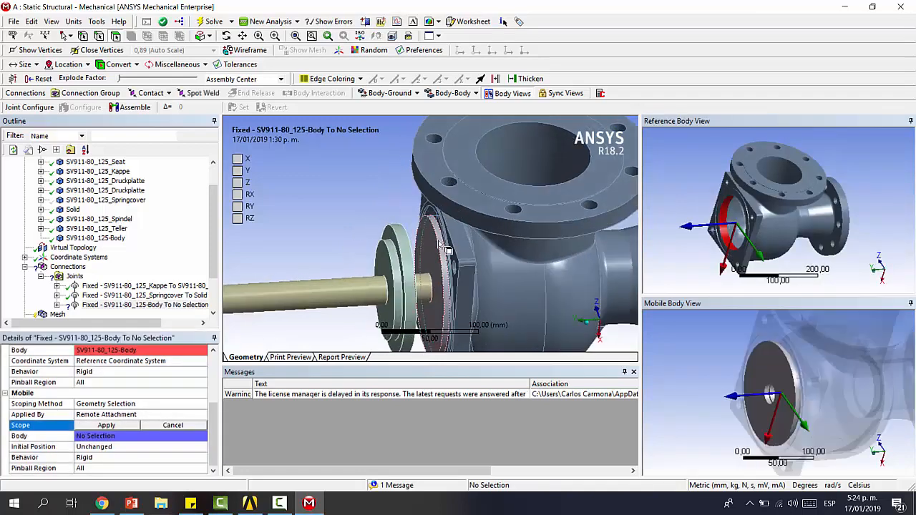
click(442, 245)
middle_drag(794, 336, 789, 359)
click(769, 345)
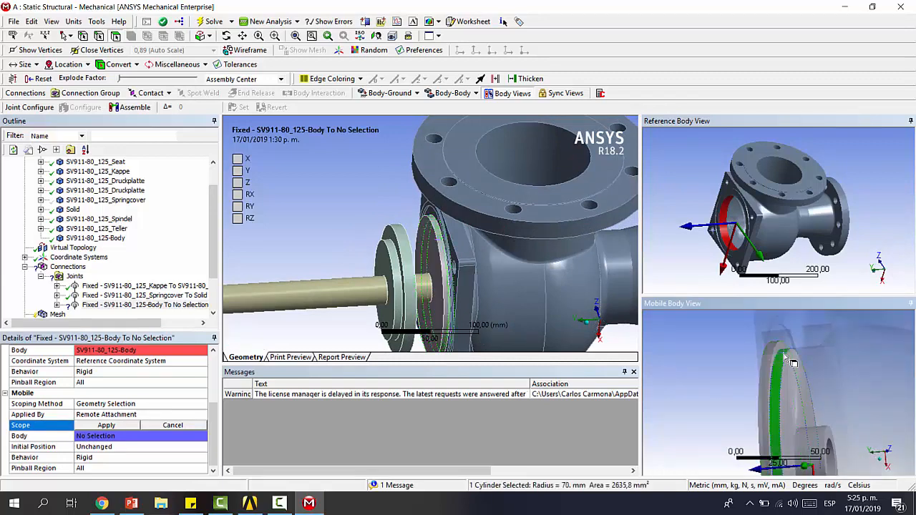
click(121, 427)
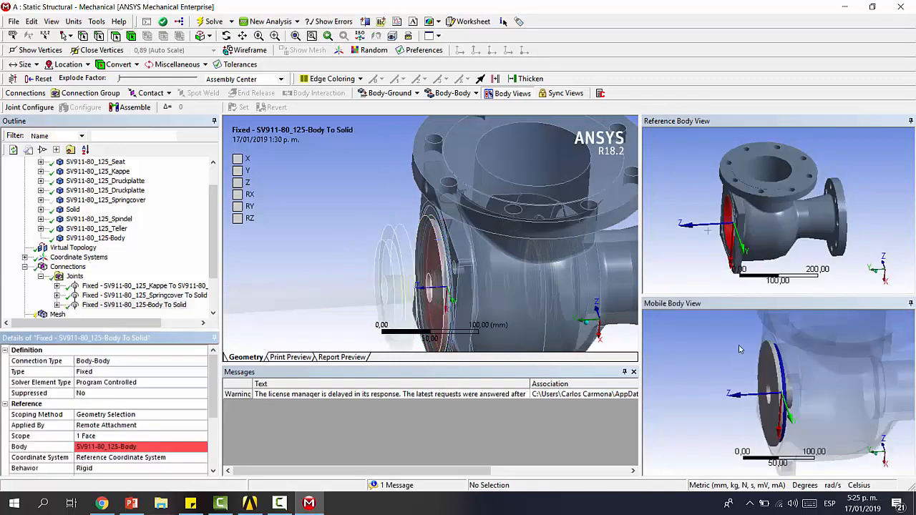
Inspect the fixed joint between the valve body and the Solid disc in the reference, mobile and main views.
middle_drag(753, 369, 793, 380)
middle_drag(748, 201, 760, 191)
scroll(760, 191, up, 3)
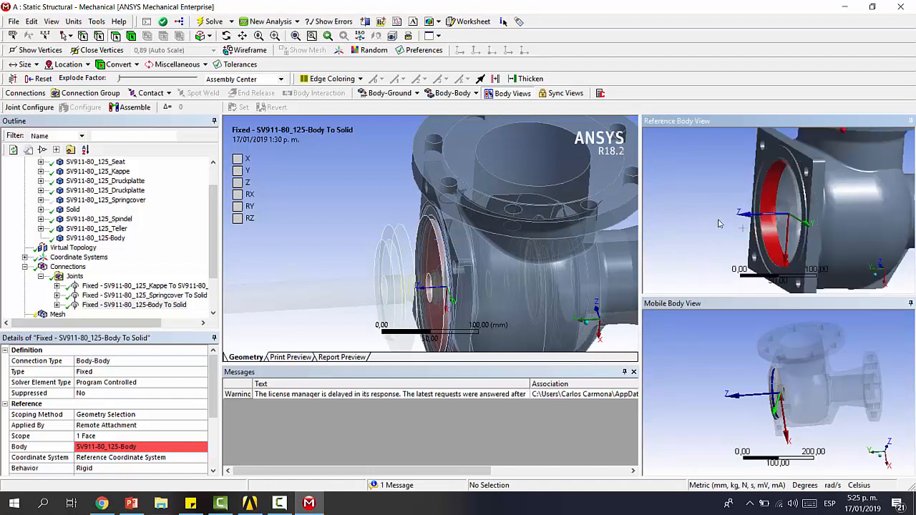
scroll(705, 232, down, 3)
middle_drag(725, 215, 704, 221)
middle_drag(715, 381, 731, 382)
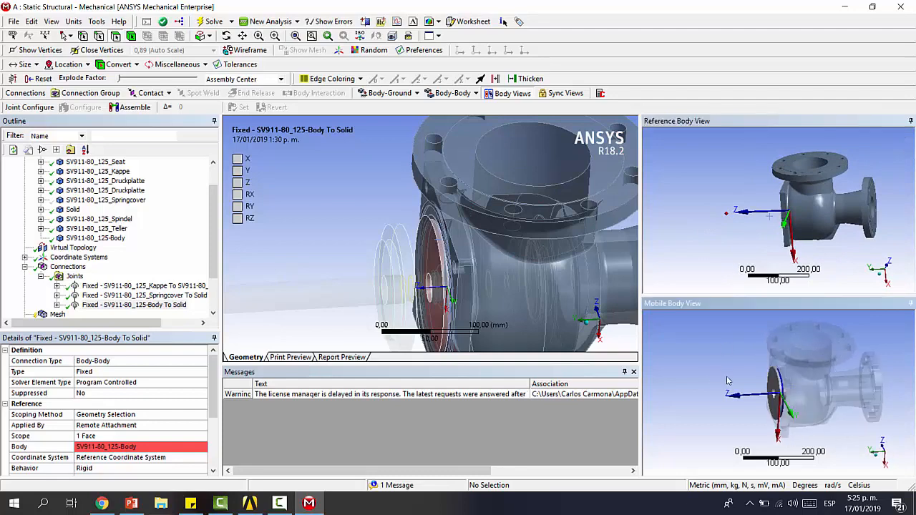
scroll(477, 275, down, 5)
middle_drag(429, 257, 346, 278)
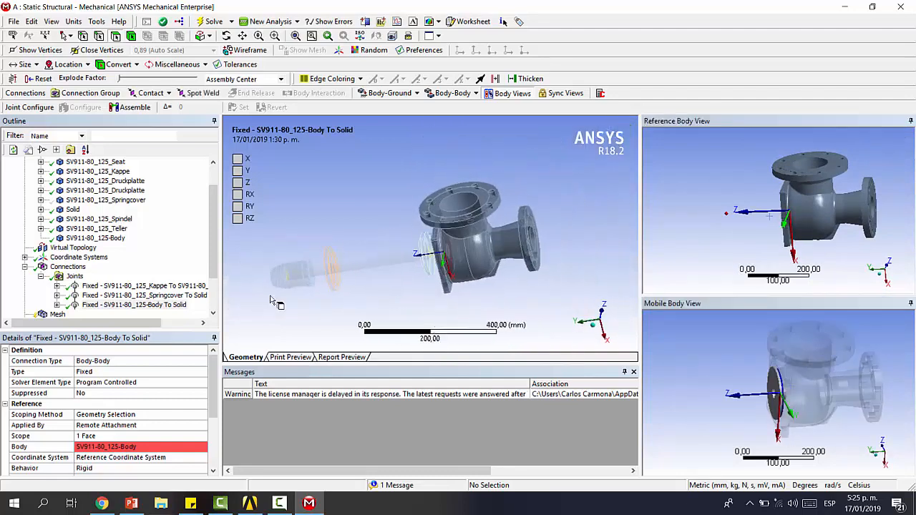
Show all bodies and hide the spring cover to expose the spindle and the two Druckplatte plates.
click(87, 286)
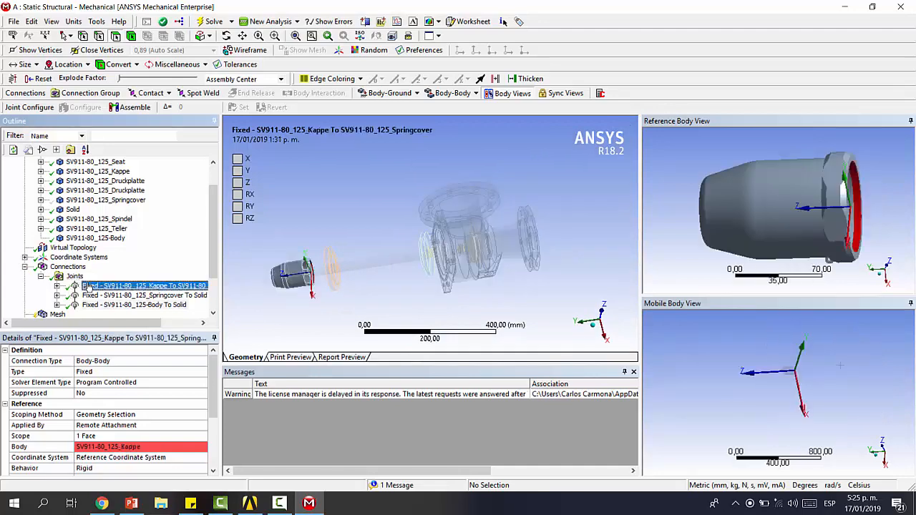
click(90, 238)
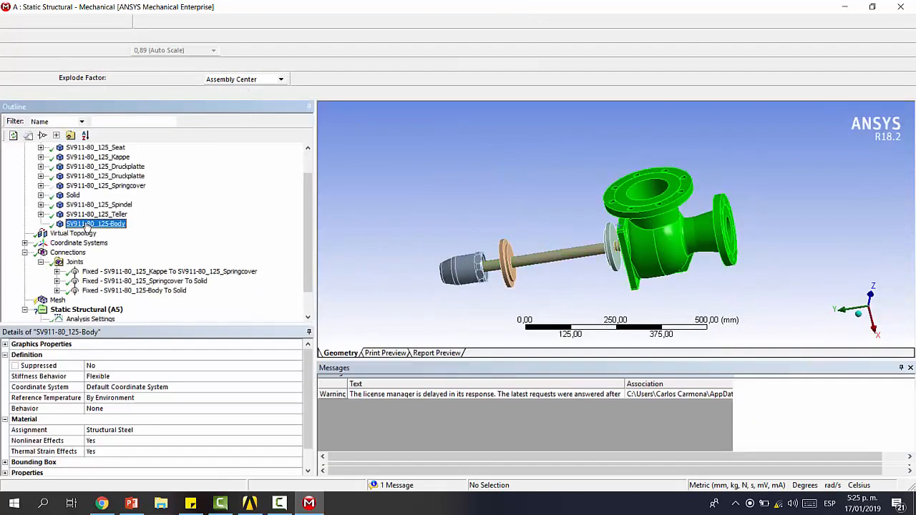
right_click(86, 223)
click(126, 340)
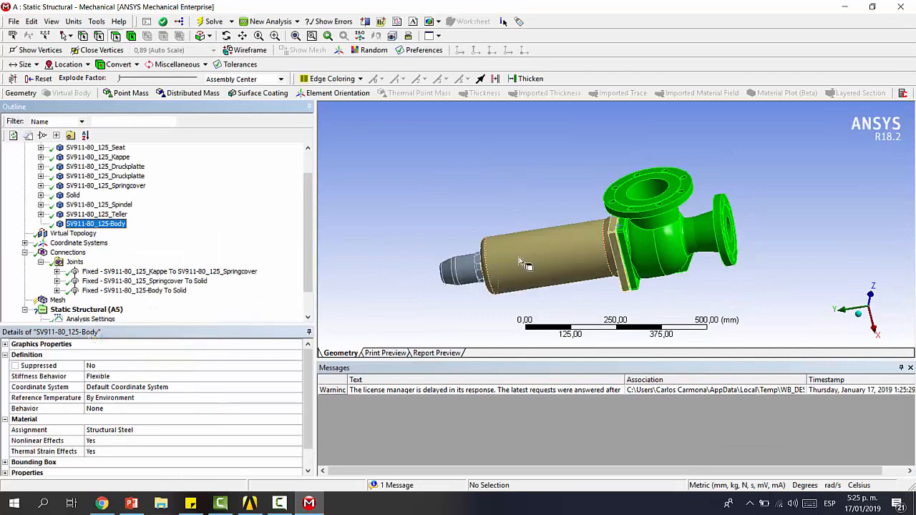
click(520, 259)
ctrl+middle_drag(503, 236, 533, 204)
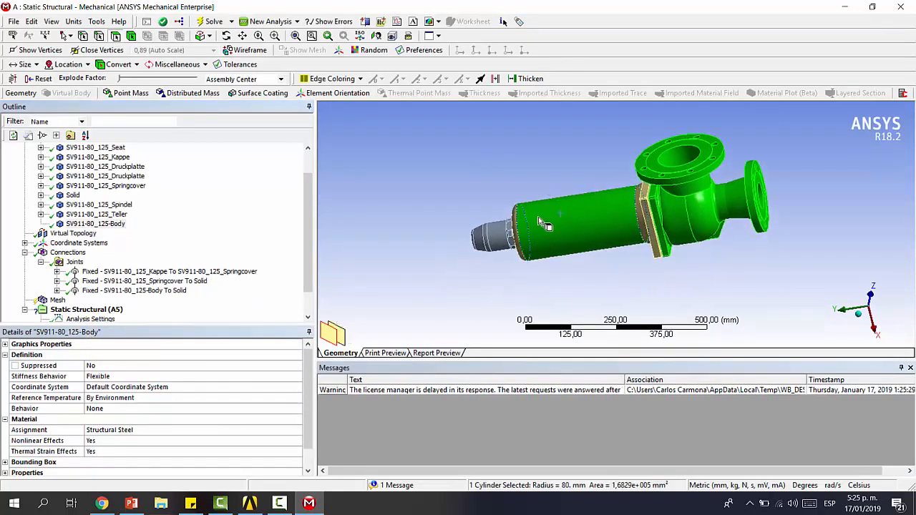
right_click(541, 219)
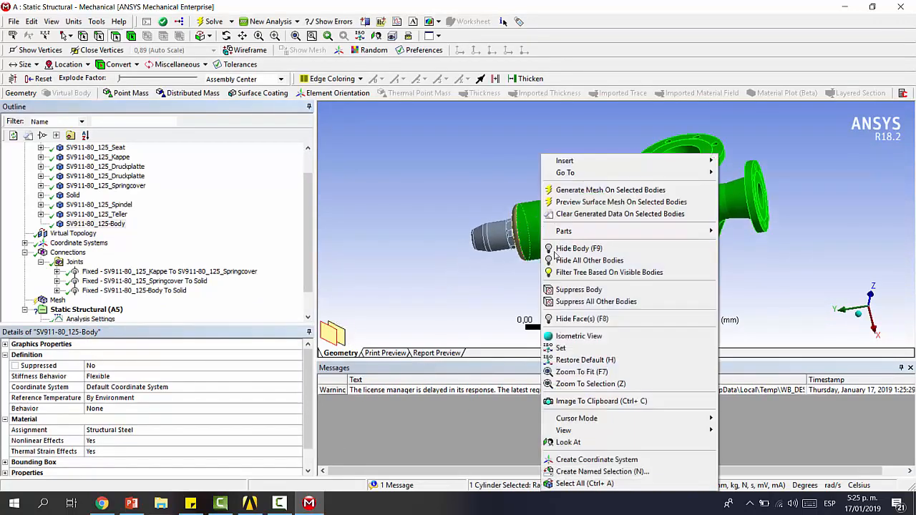
click(573, 248)
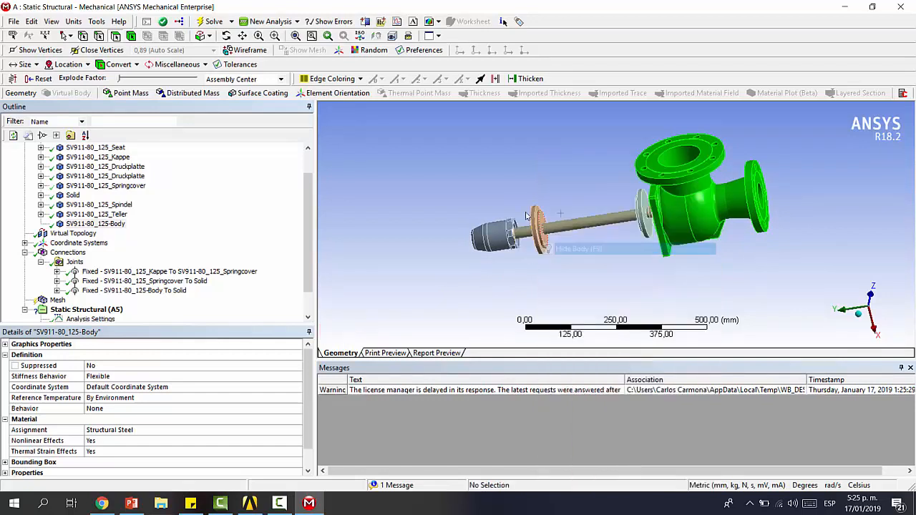
Examine the outer cylindrical rims of the two Druckplatte plates on the spindle.
click(542, 229)
click(539, 213)
middle_drag(539, 213, 548, 206)
right_drag(534, 194, 566, 239)
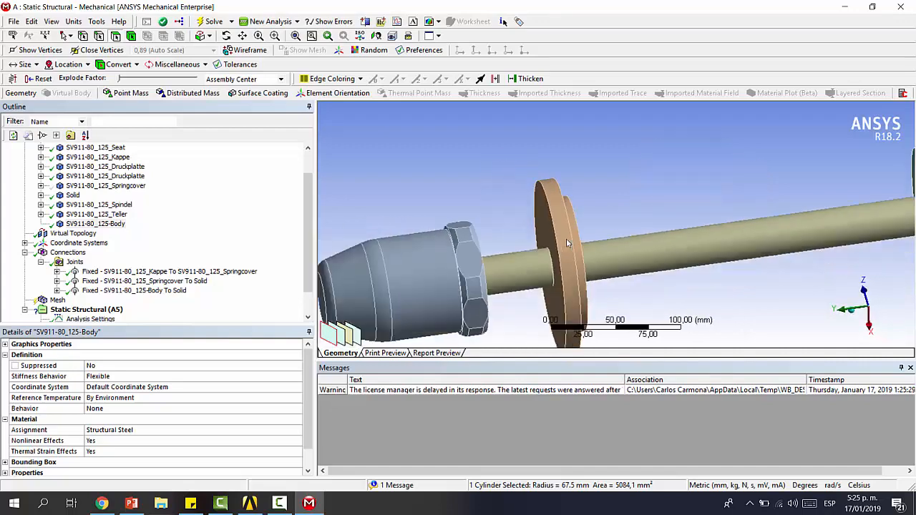
middle_drag(577, 242, 581, 230)
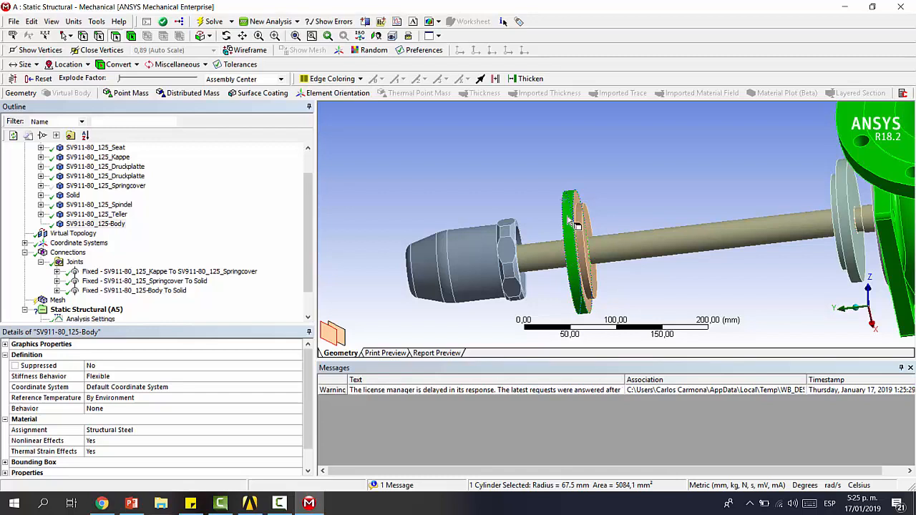
click(848, 215)
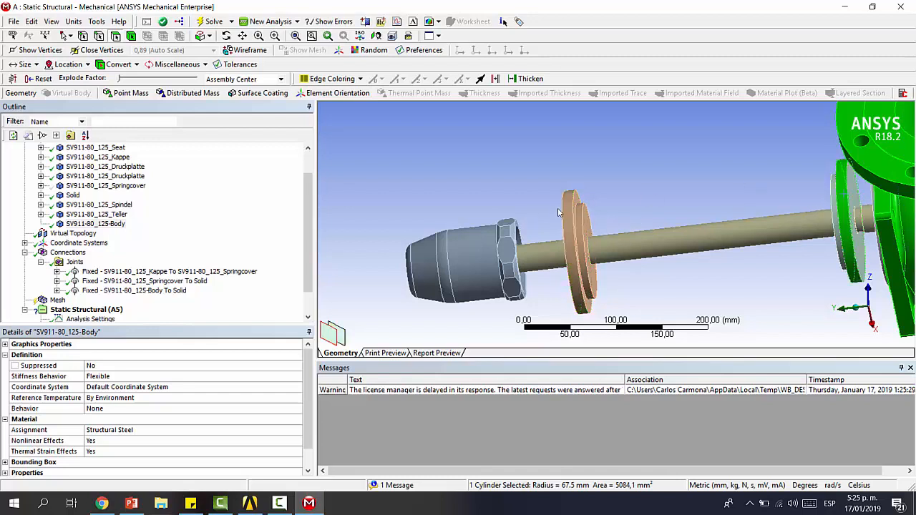
middle_drag(582, 226, 580, 227)
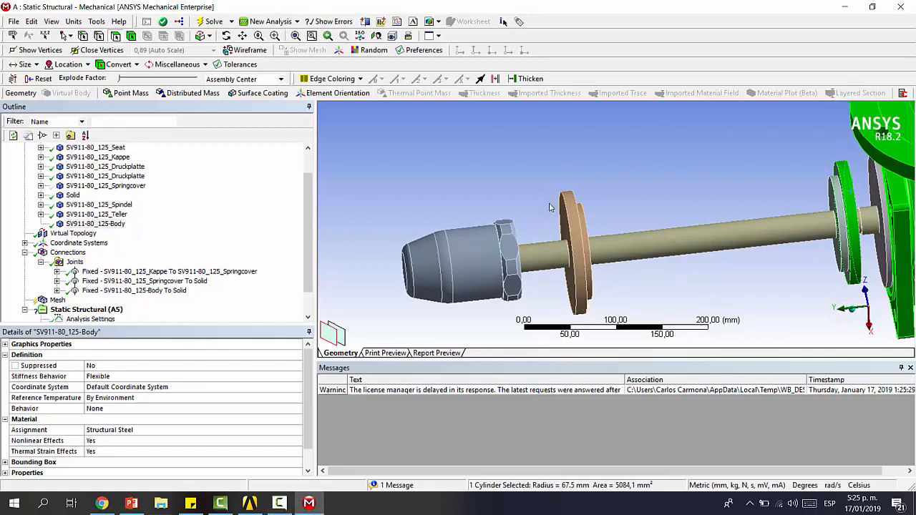
Make all bodies of the valve assembly visible again.
click(90, 214)
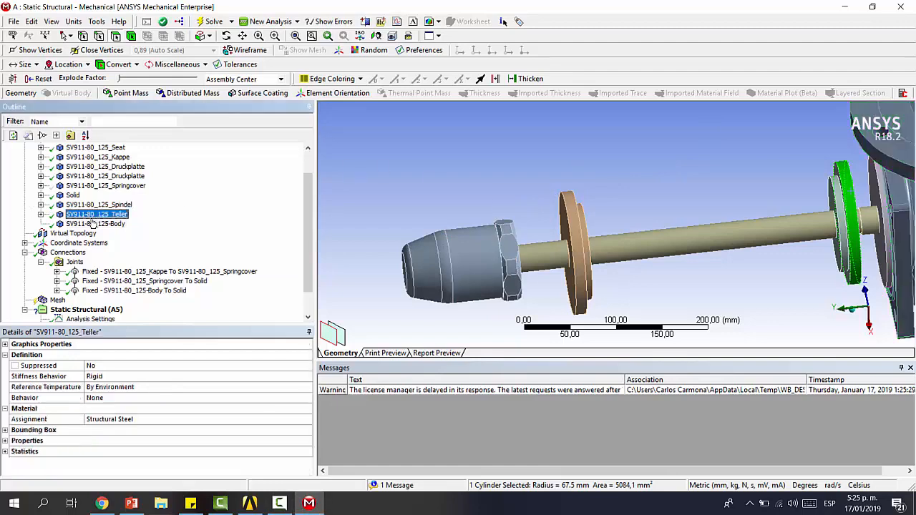
right_click(93, 216)
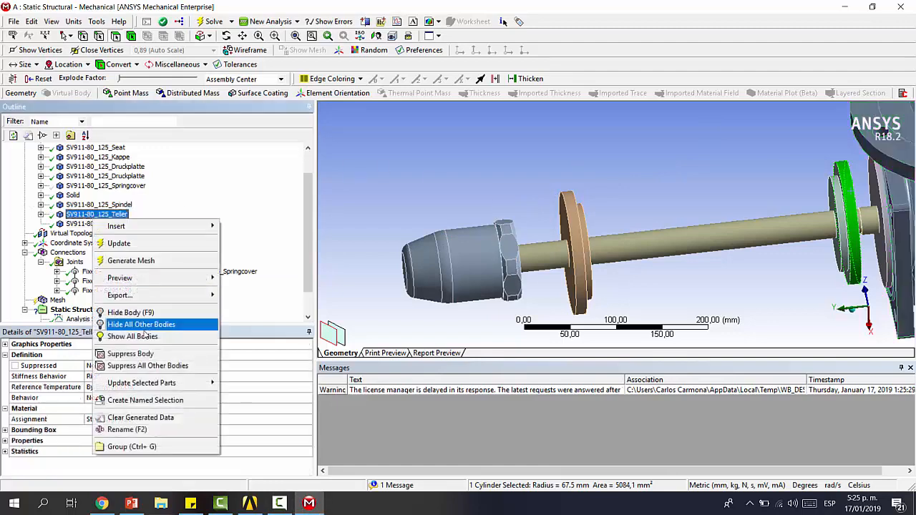
click(132, 336)
middle_drag(562, 255, 538, 251)
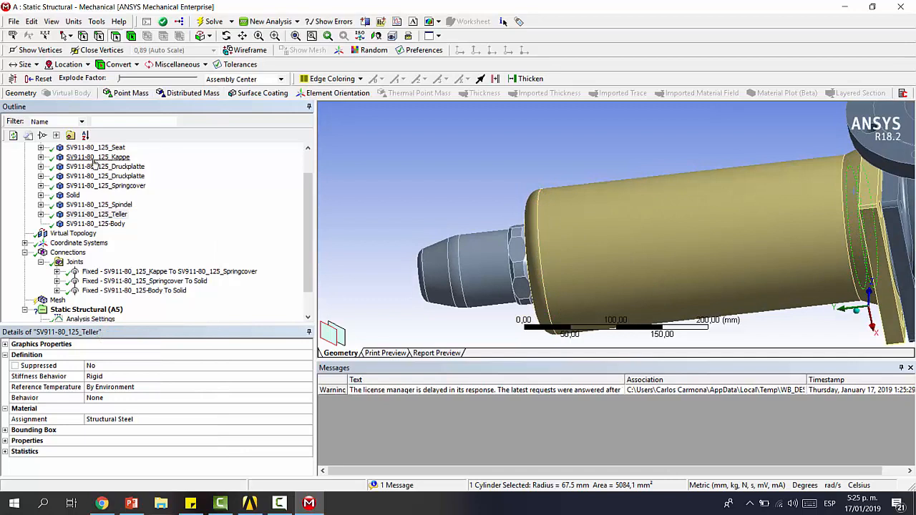
Add a translational body-to-body joint with the circular rim edge of the Druckplatte near the cap as its reference scope.
click(104, 38)
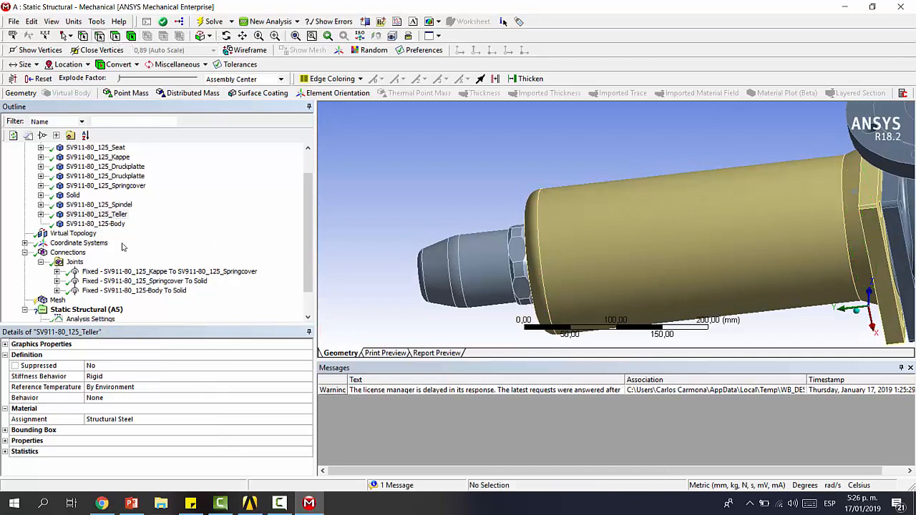
scroll(106, 214, down, 1)
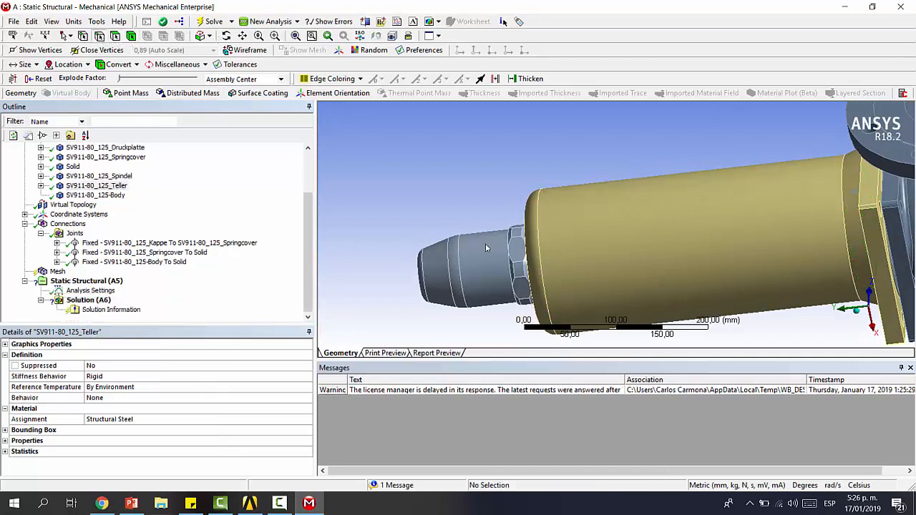
click(576, 238)
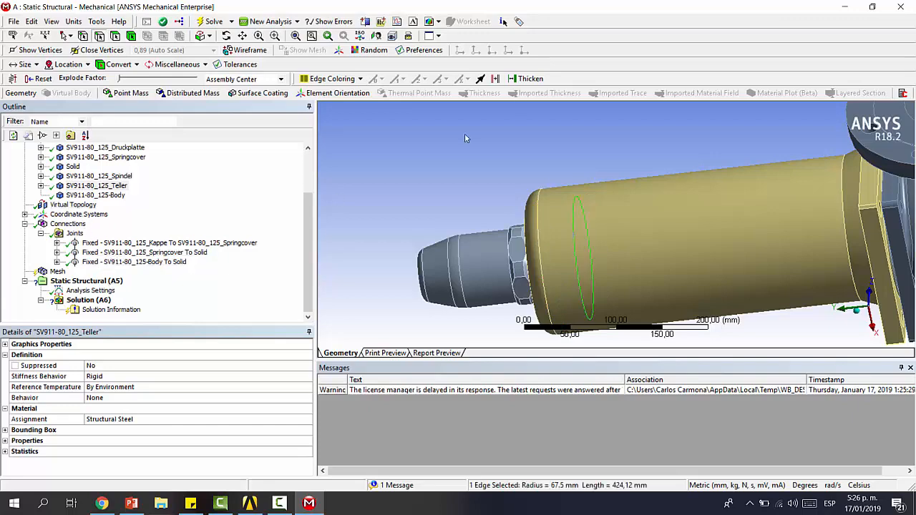
click(122, 261)
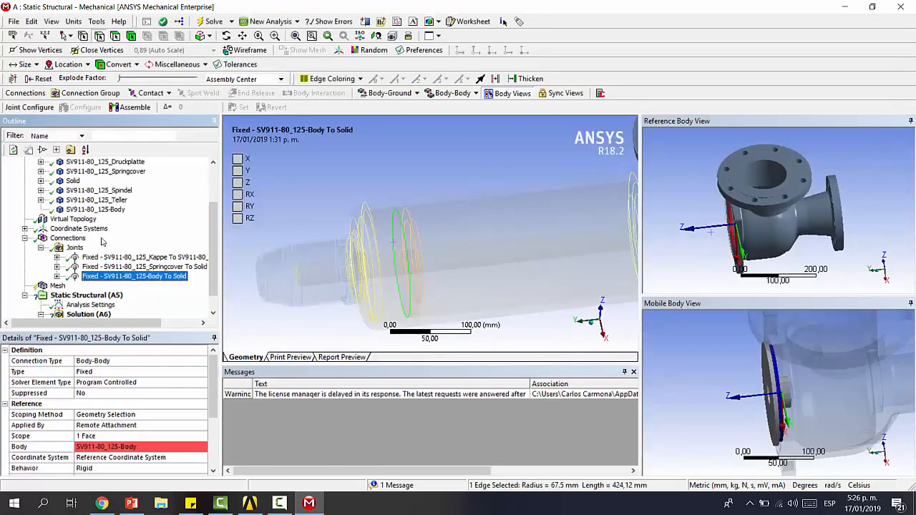
click(73, 247)
click(453, 93)
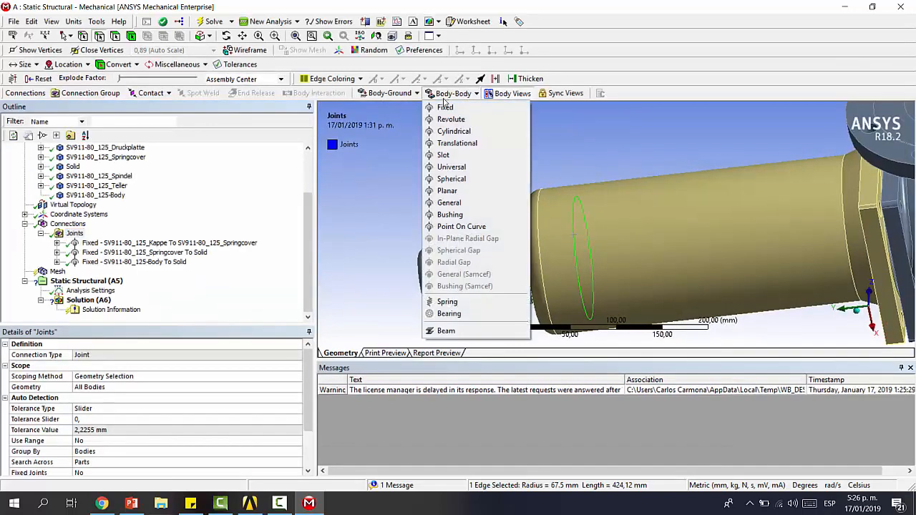
click(457, 143)
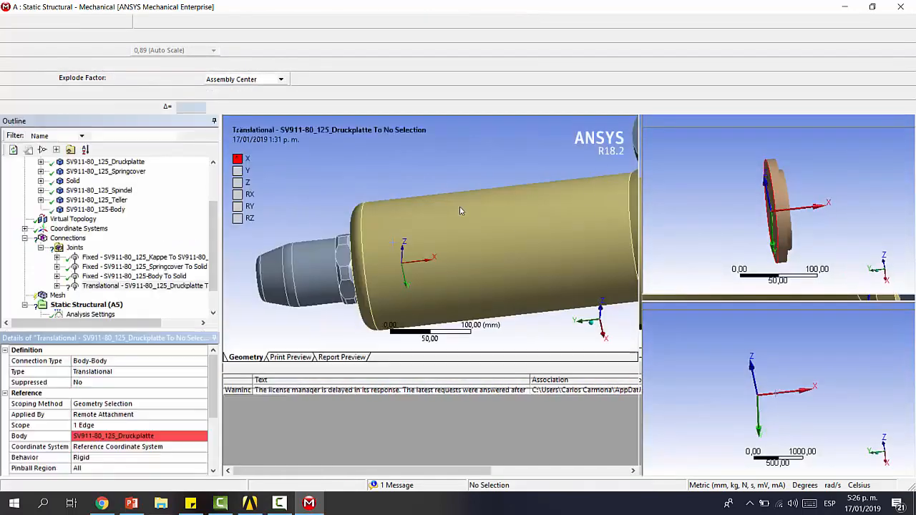
Hide the spring cover body to reach the Druckplatte inside it.
click(395, 237)
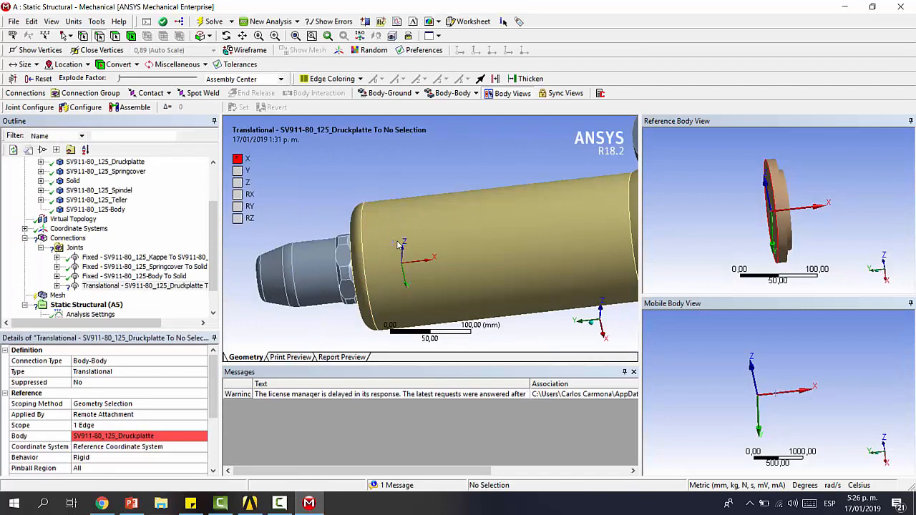
click(132, 36)
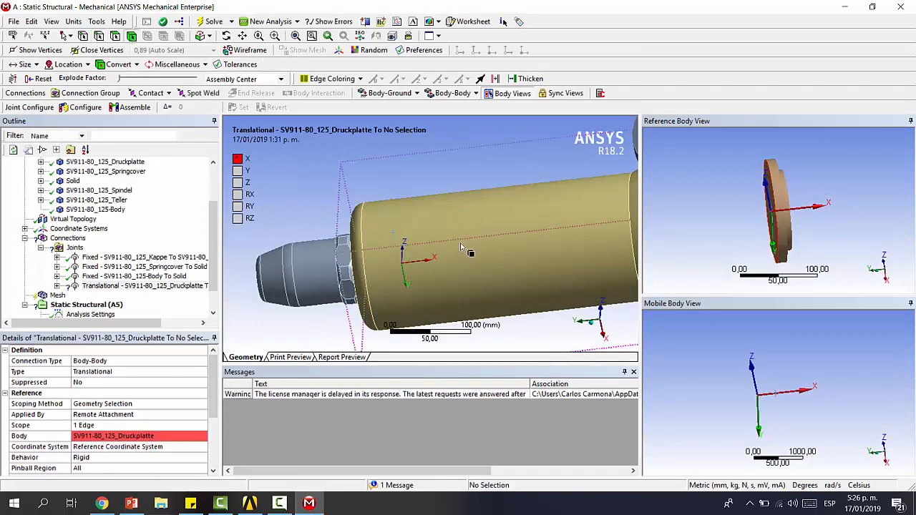
click(455, 199)
right_click(455, 199)
click(473, 240)
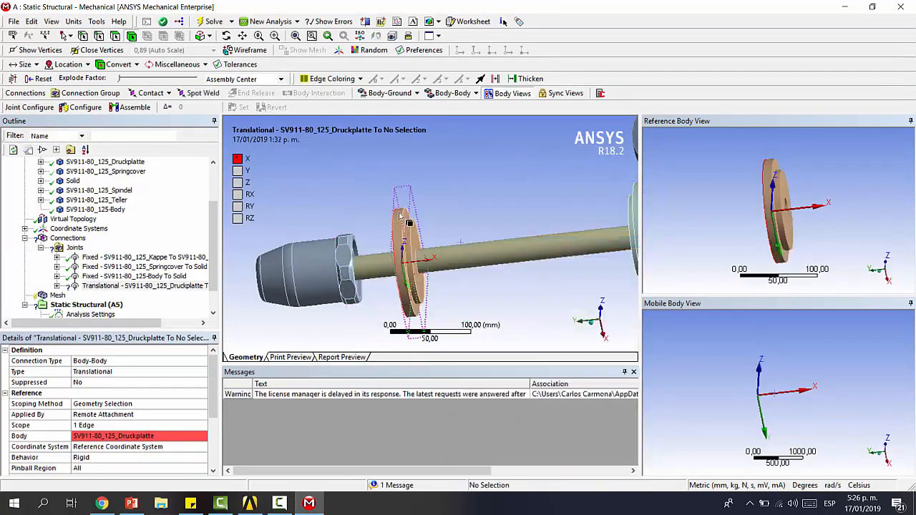
Scope the translational joint's mobile side to the outer cylindrical face of the Druckplatte near the cap.
click(405, 223)
scroll(128, 444, down, 2)
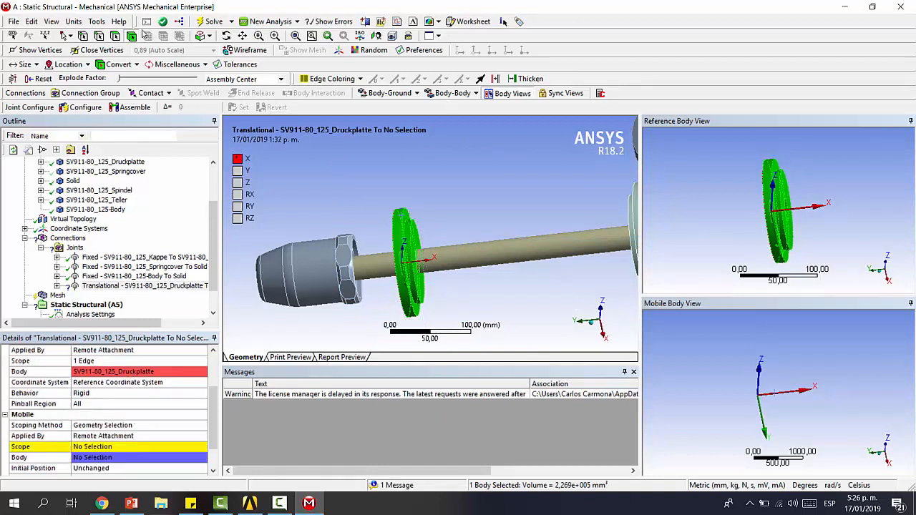
click(116, 36)
click(399, 215)
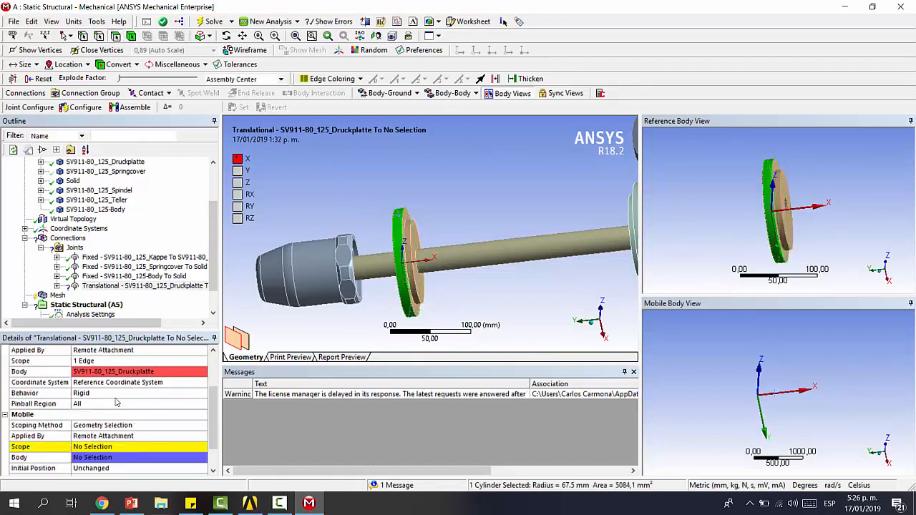
click(108, 447)
click(100, 446)
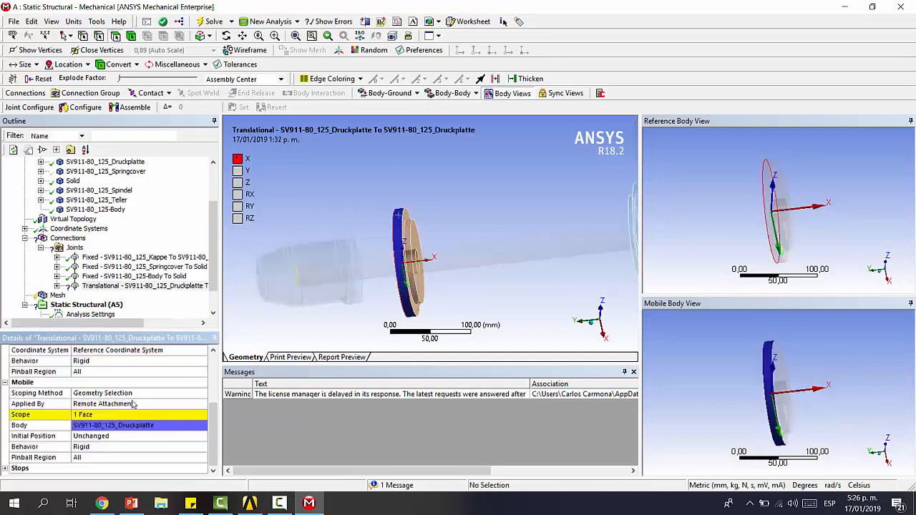
Show the SV911-80_125_Springcover body again.
click(129, 414)
scroll(88, 214, down, 1)
scroll(88, 200, up, 2)
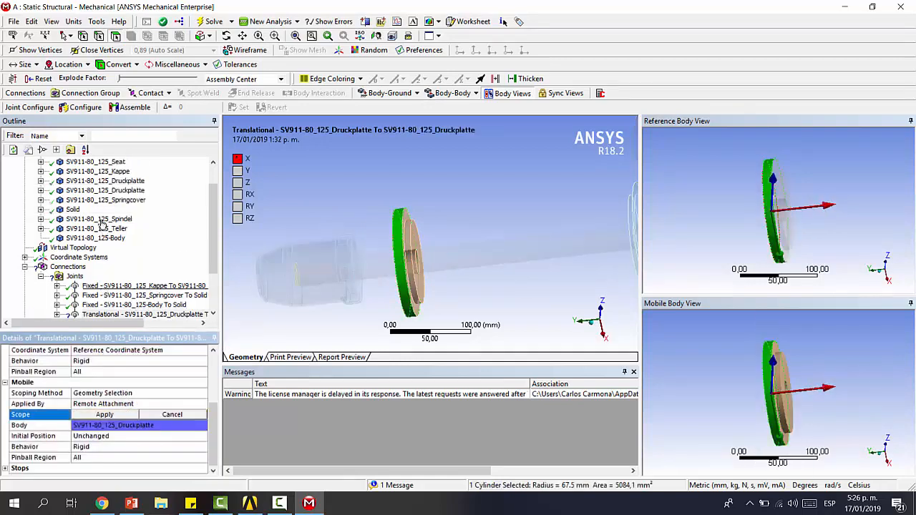
click(88, 200)
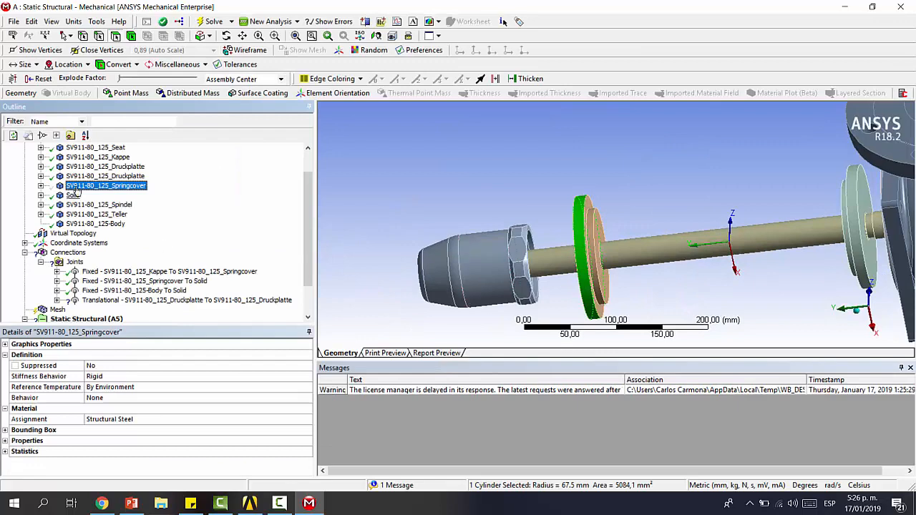
right_click(99, 185)
click(136, 277)
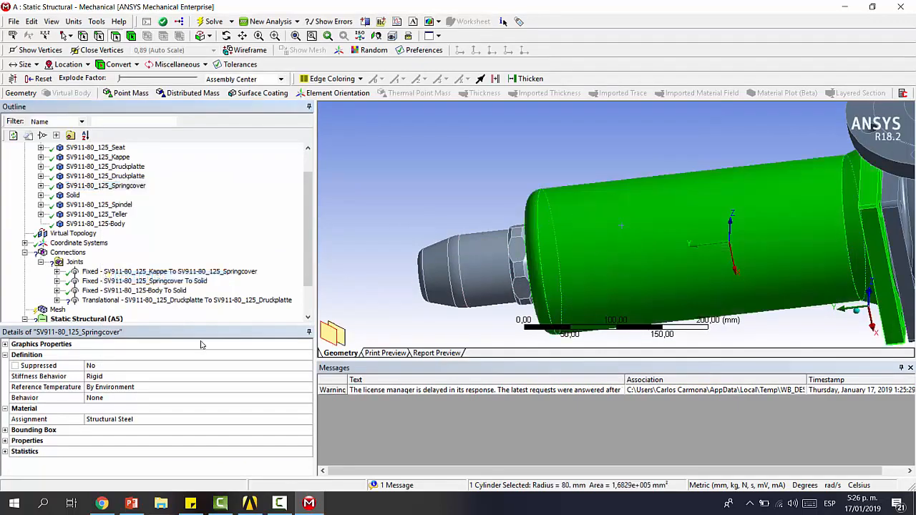
Scope the translational joint's mobile side to the inner cylindrical face of SV911-80_125_Springcover.
scroll(108, 276, down, 1)
click(144, 262)
click(533, 244)
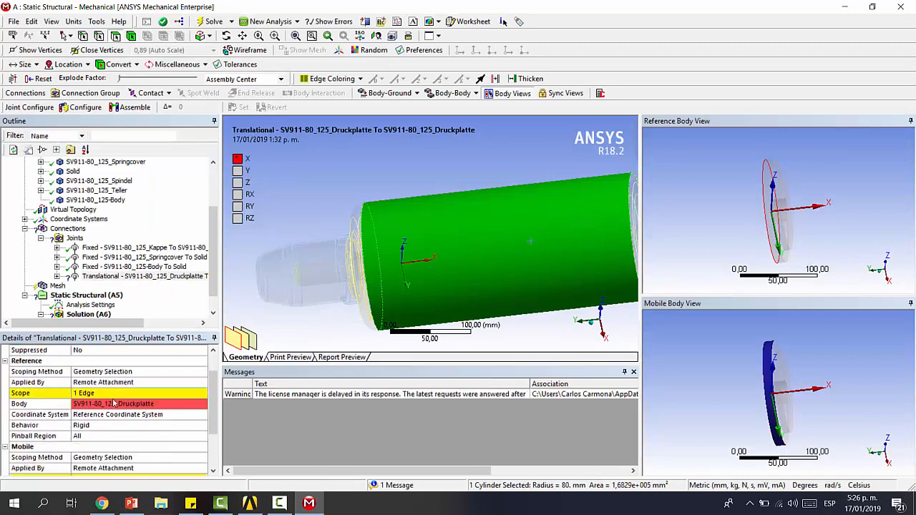
scroll(113, 404, down, 2)
click(107, 447)
click(437, 251)
middle_drag(837, 386, 800, 382)
click(843, 380)
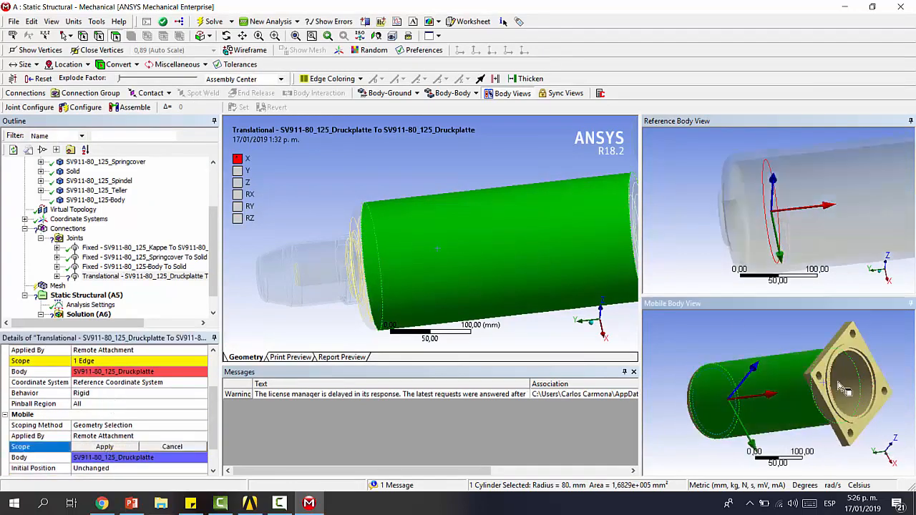
click(105, 446)
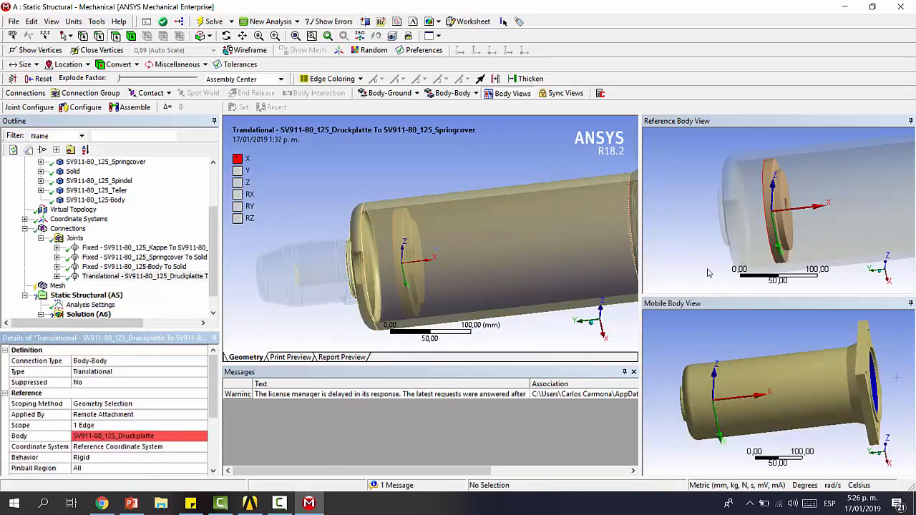
Hide the spring cover and rescope the translational joint's reference side to the outer cylindrical face of the Druckplatte.
scroll(113, 416, down, 2)
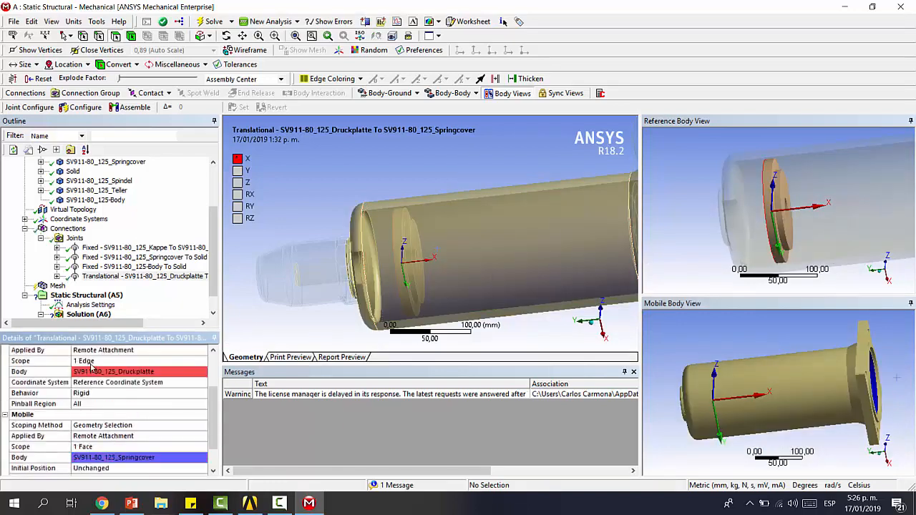
click(82, 361)
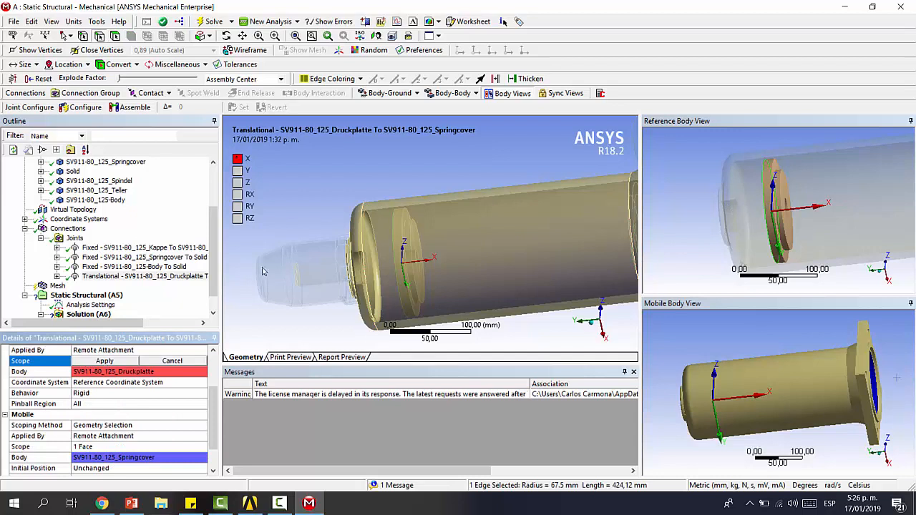
click(403, 238)
right_click(402, 238)
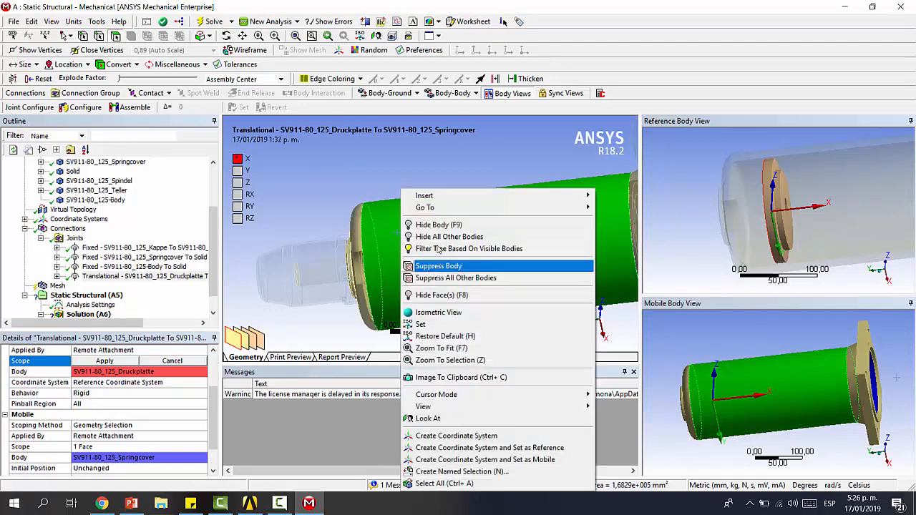
click(422, 225)
click(398, 245)
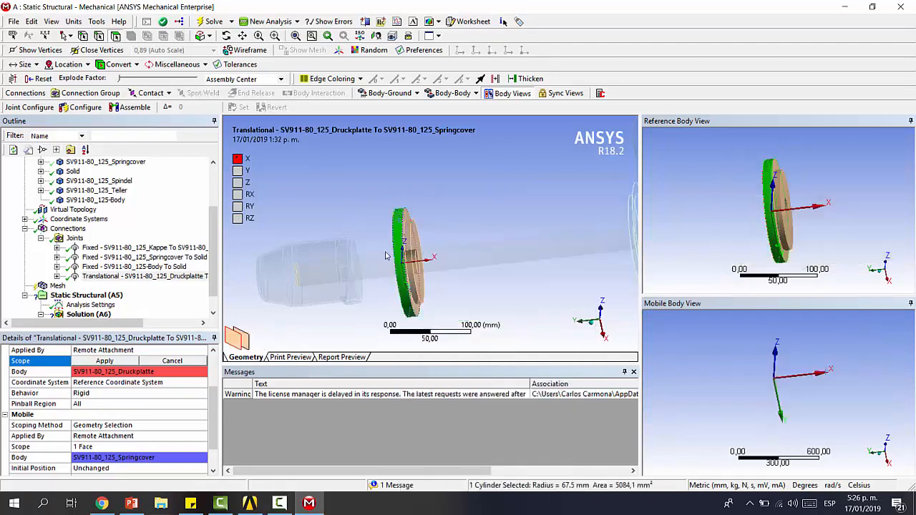
click(133, 357)
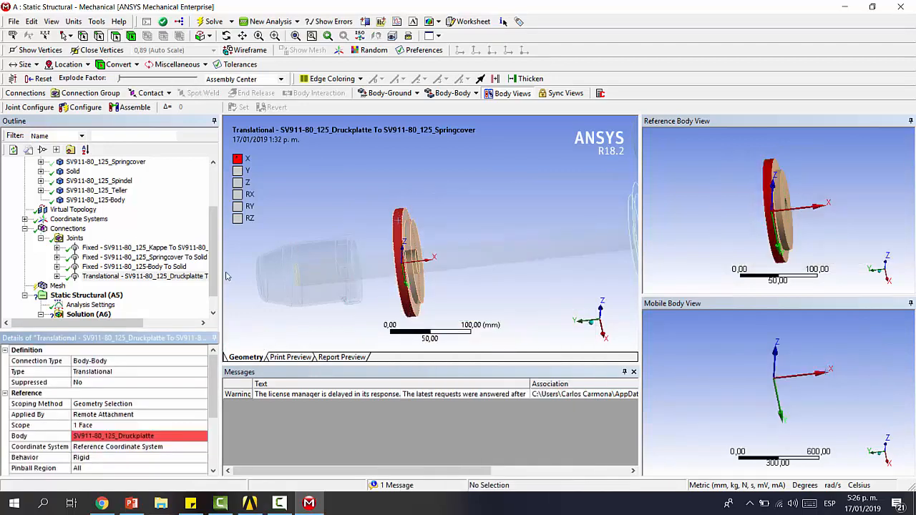
Show all bodies of the assembly and reopen the translational joint between SV911-80_125_Druckplatte and SV911-80_125_Springcover.
click(148, 276)
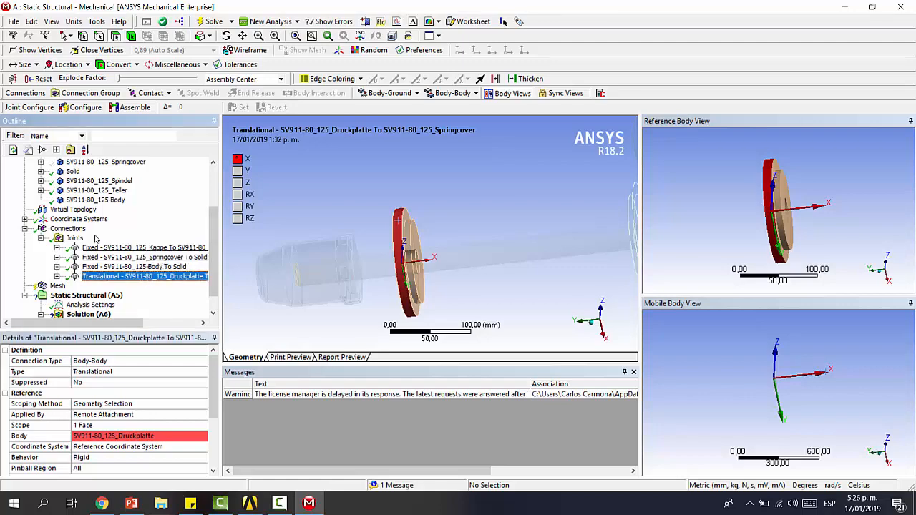
click(86, 182)
right_click(86, 187)
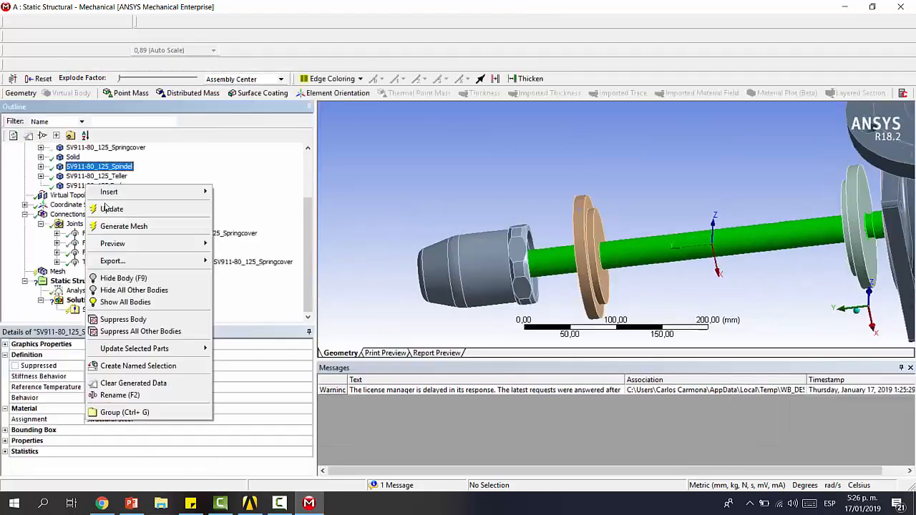
click(125, 301)
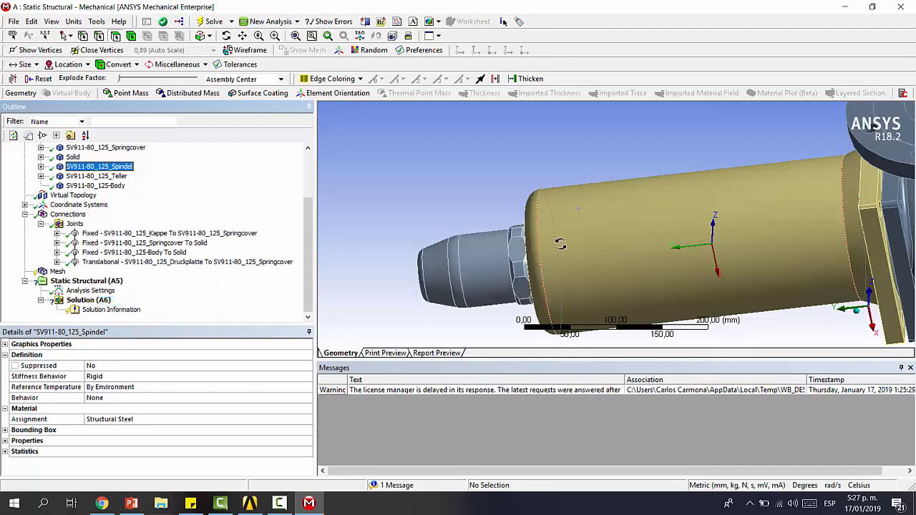
click(566, 213)
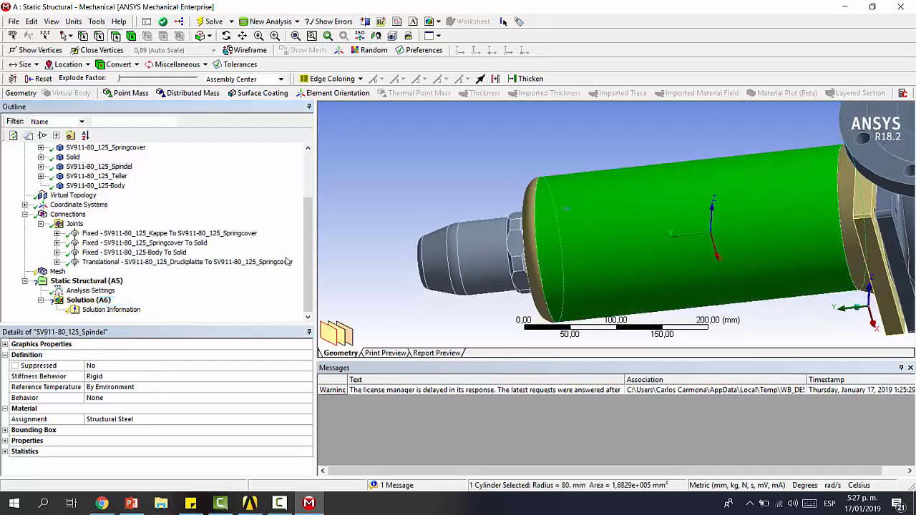
click(122, 252)
click(121, 276)
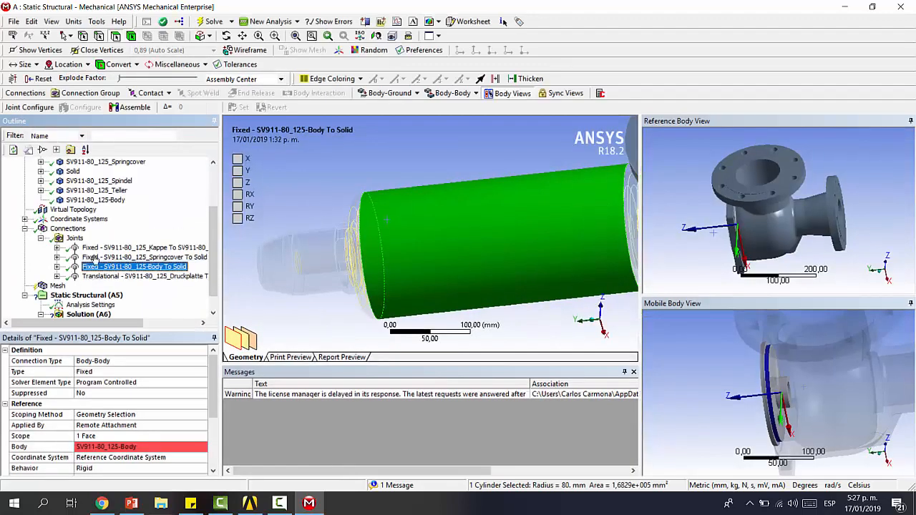
click(446, 163)
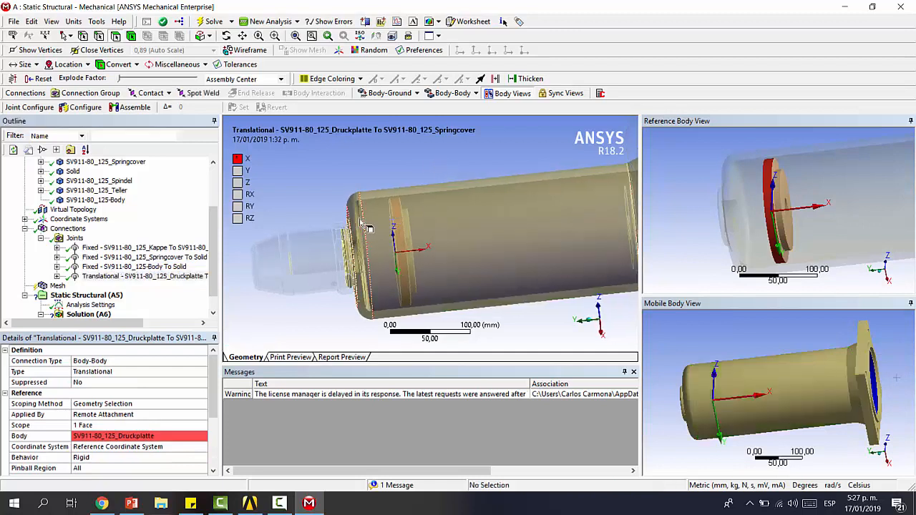
Measure the distance between the outer circular edge of the Druckplatte and the inner circular edge at the spring cover's cap end.
middle_drag(391, 213, 376, 216)
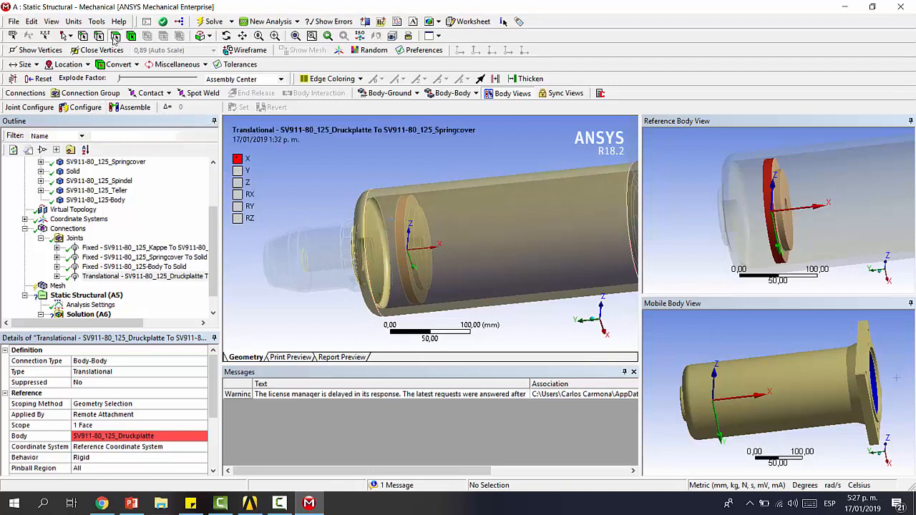
click(403, 216)
middle_drag(406, 215, 386, 227)
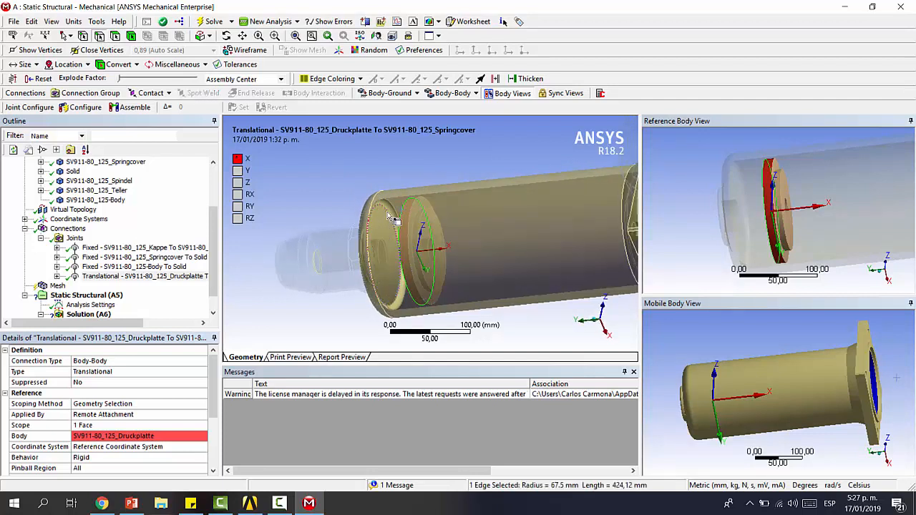
ctrl+click(388, 213)
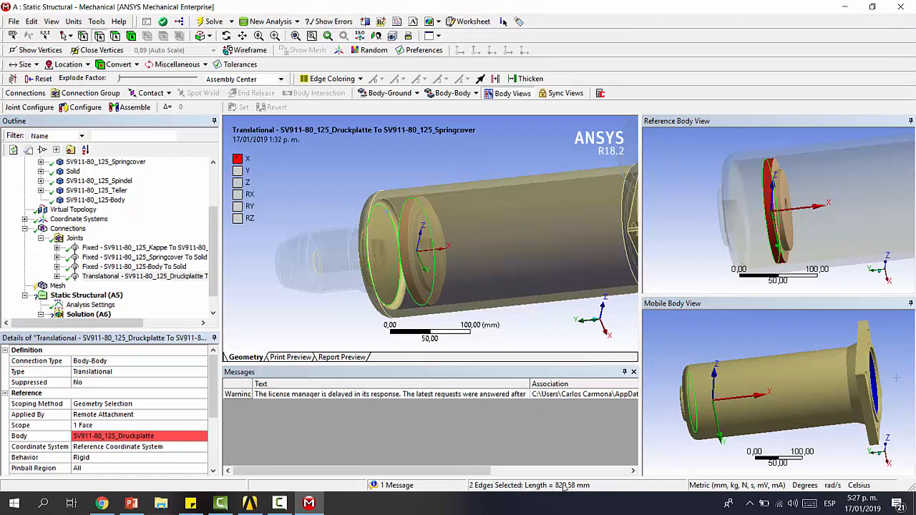
click(515, 485)
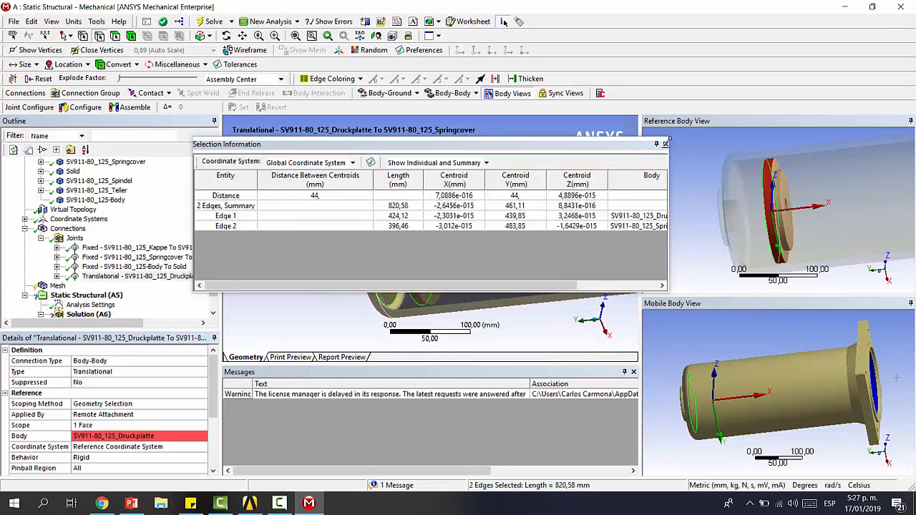
click(665, 145)
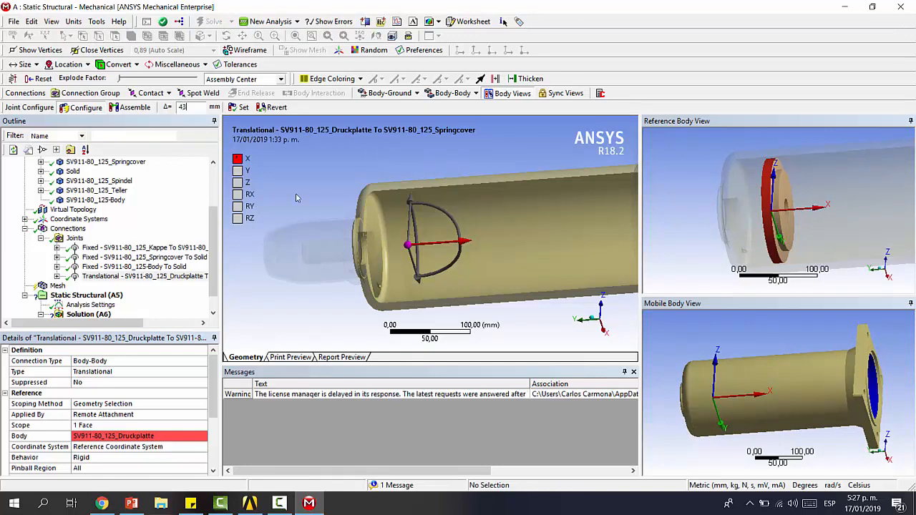
Shift the Druckplatte by configuring the translational joint with a 43 mm displacement, and delete that joint.
drag(304, 206, 312, 211)
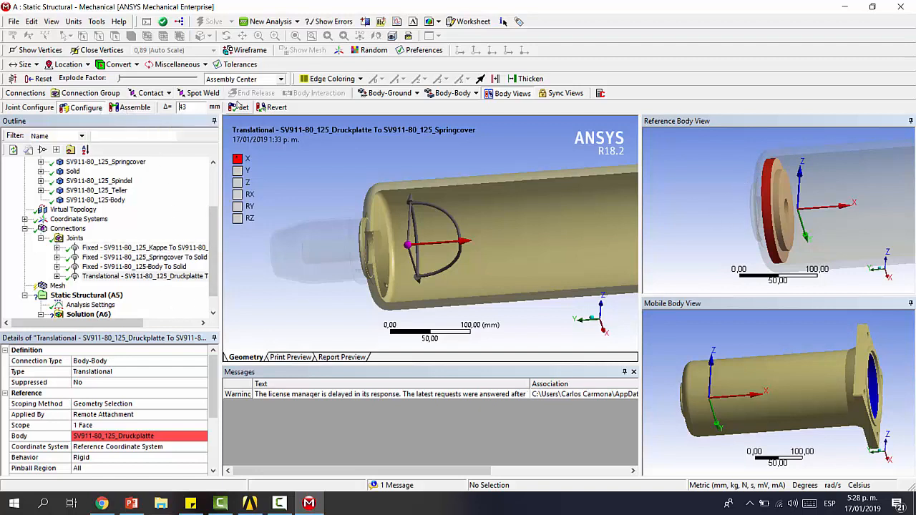
click(239, 107)
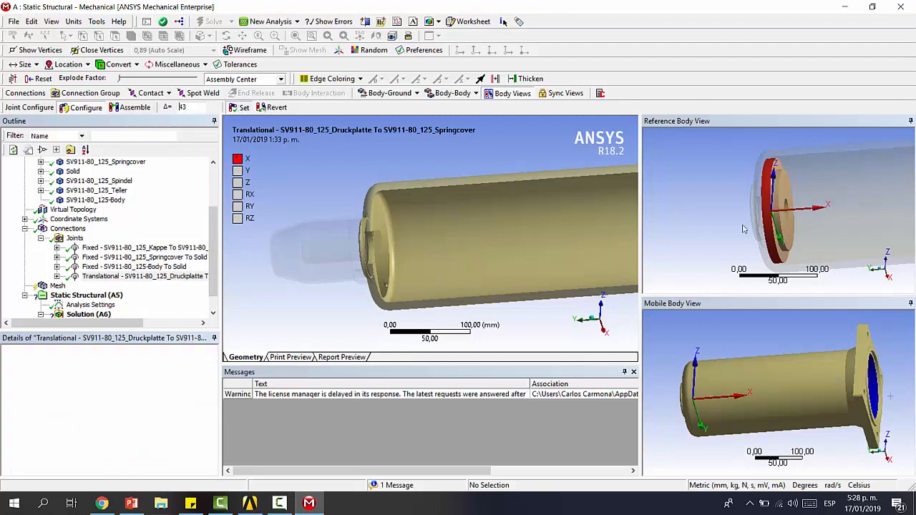
click(139, 277)
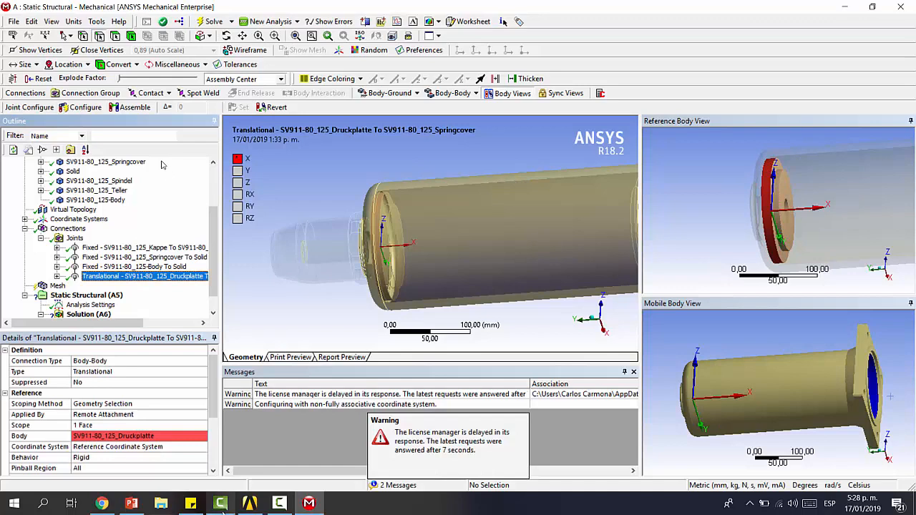
key(Delete)
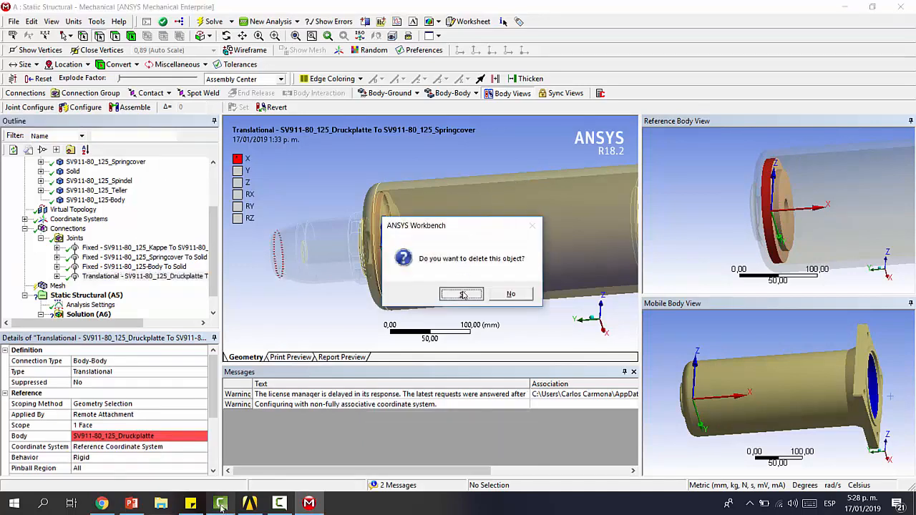
click(461, 294)
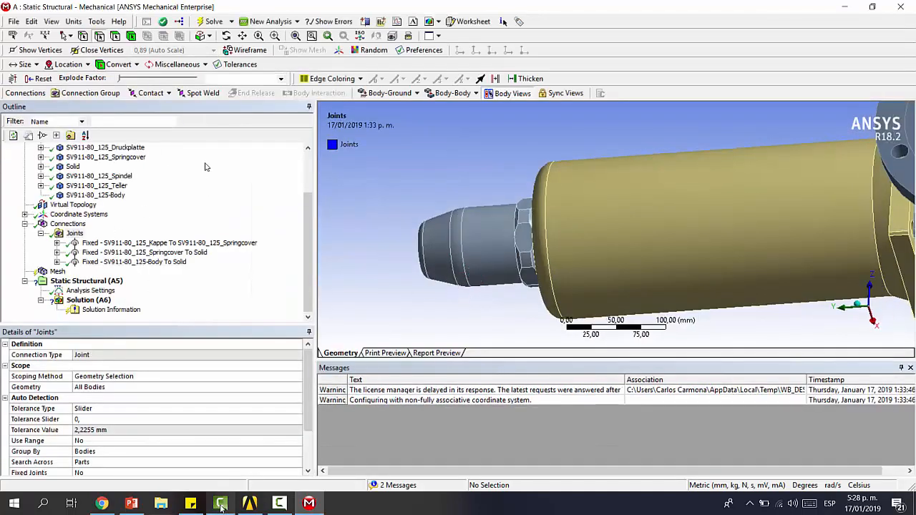
Add a fixed body-body joint with its reference side scoped to the inner cylindrical face of SV911-80_125_Springcover.
click(444, 95)
click(451, 108)
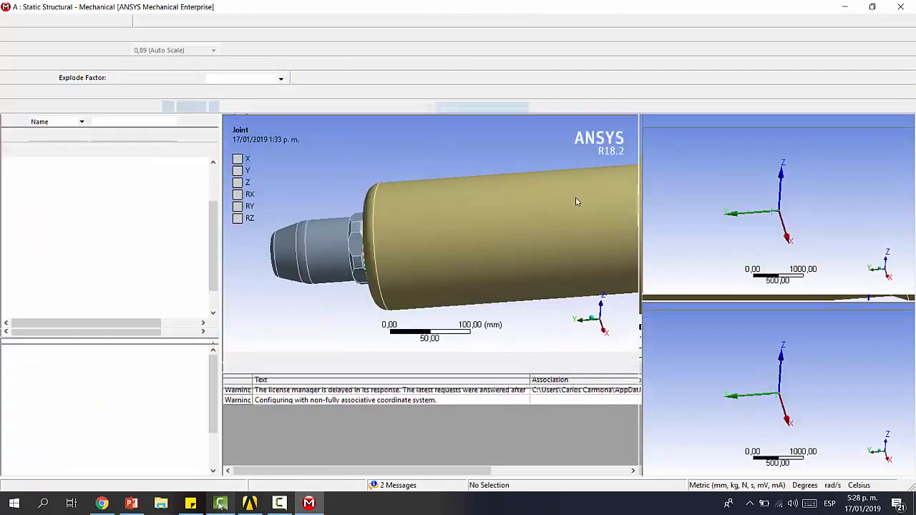
scroll(433, 225, down, 2)
ctrl+middle_drag(453, 234, 409, 236)
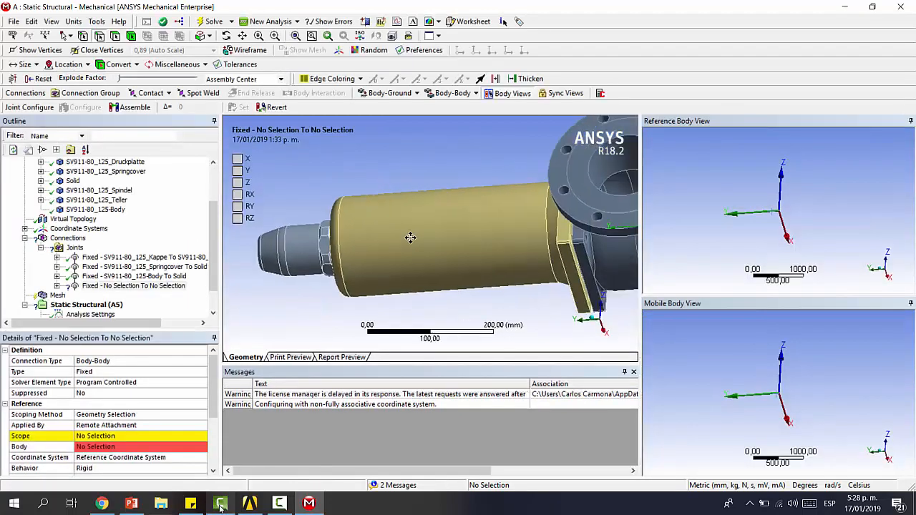
click(141, 436)
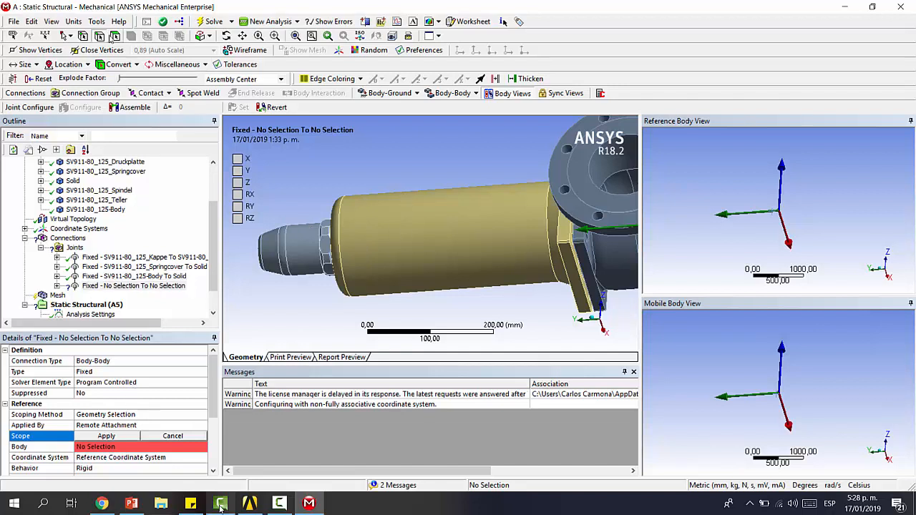
click(417, 222)
click(823, 231)
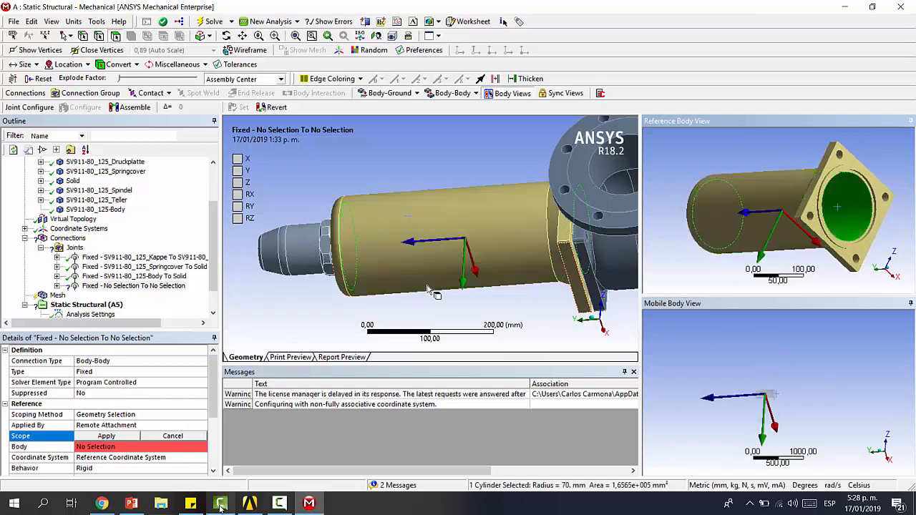
click(127, 435)
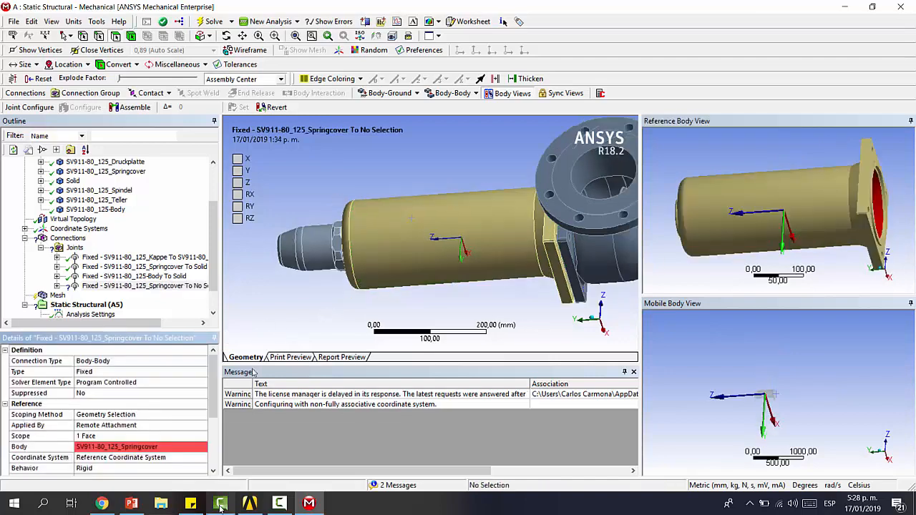
Hide the spring cover and scope the fixed joint's mobile side to the outer cylindrical face of SV911-80_125_Druckplatte.
scroll(132, 428, down, 3)
click(127, 426)
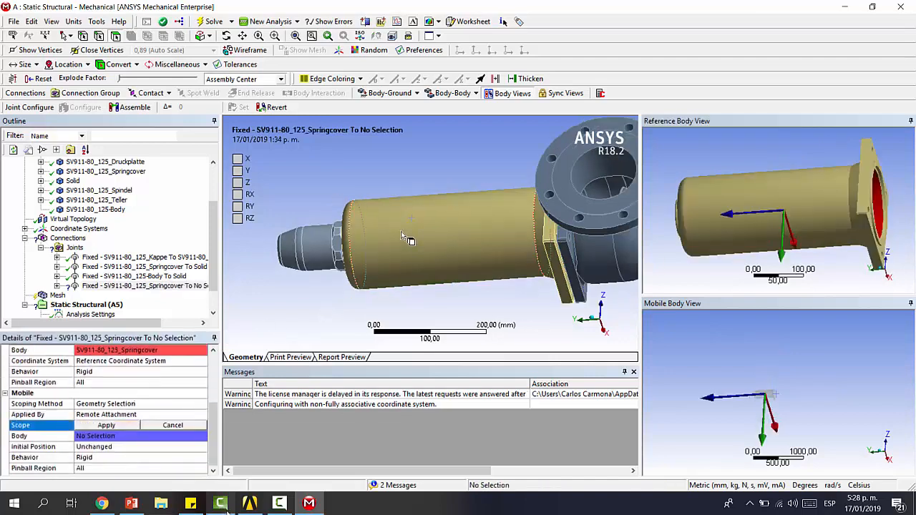
click(404, 243)
right_click(404, 243)
click(436, 226)
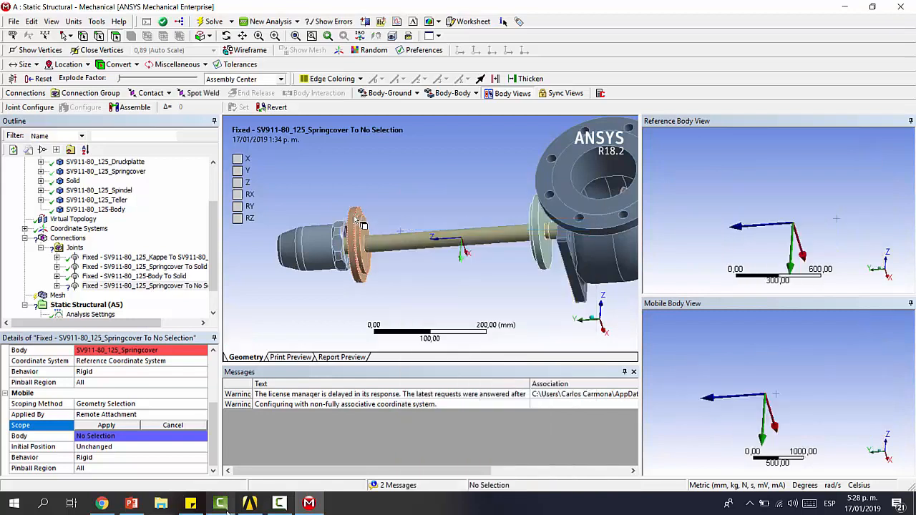
click(120, 427)
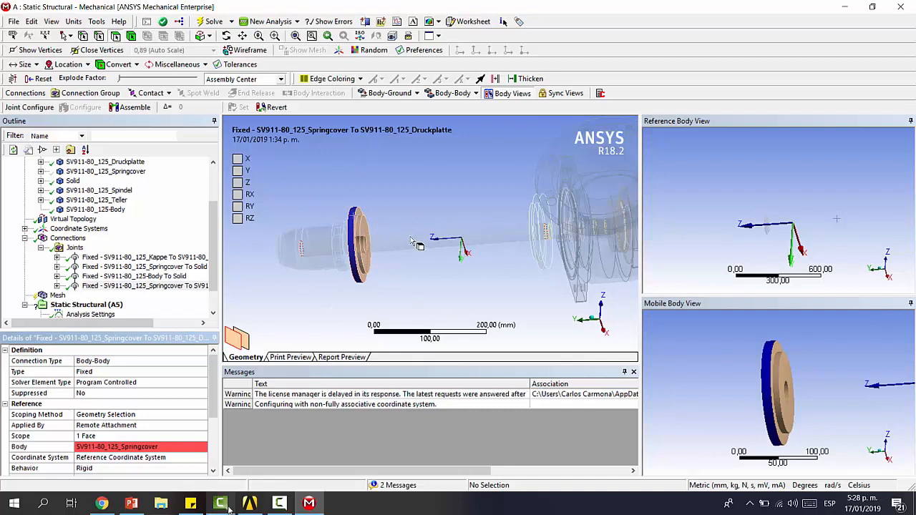
middle_drag(429, 221, 431, 224)
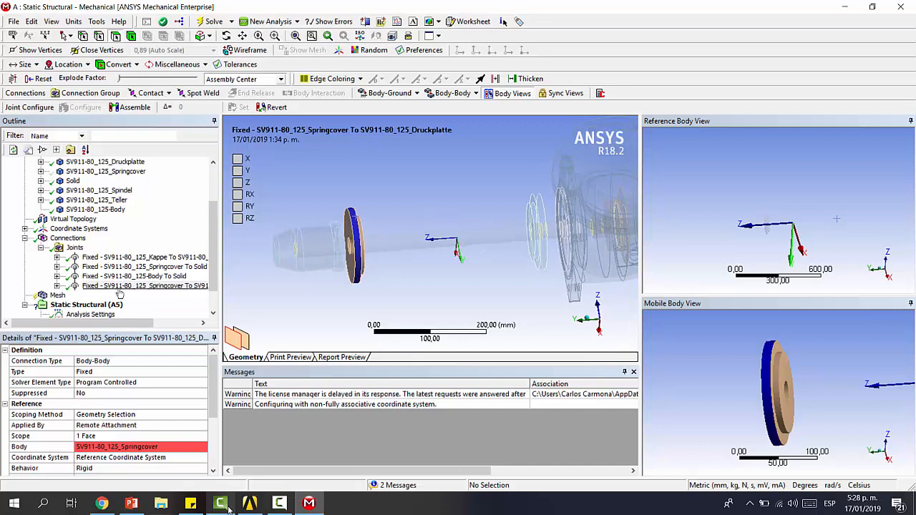
Add a translational body-body joint with its mobile side scoped to the outer cylindrical face of the SV911-80_125_Druckplatte nearest the valve body.
click(74, 248)
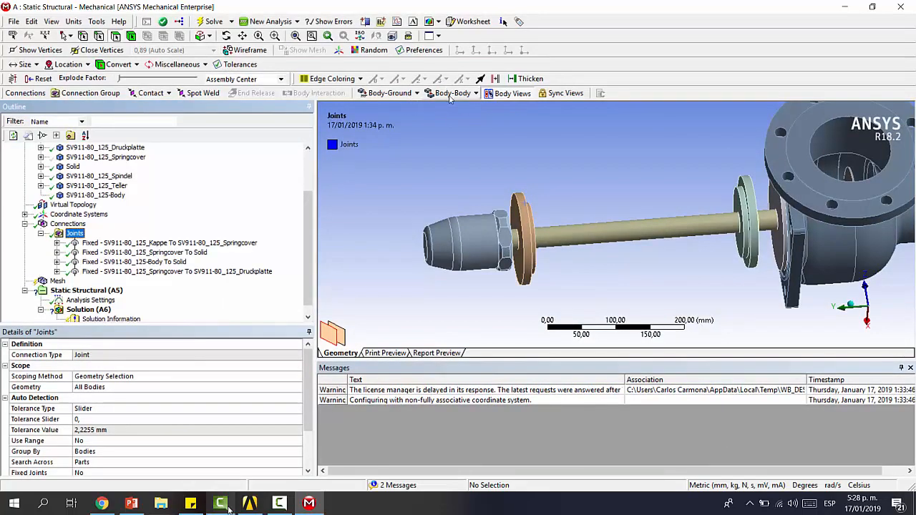
click(450, 97)
click(461, 144)
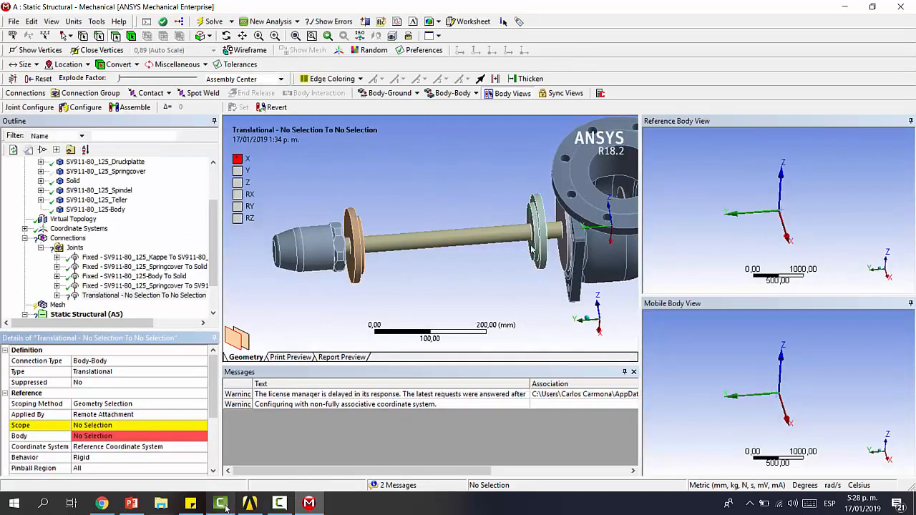
click(128, 426)
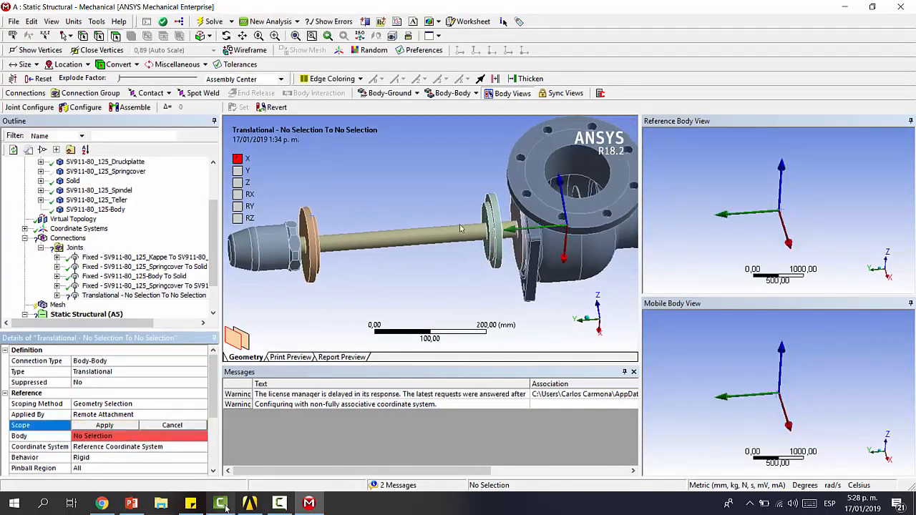
click(104, 425)
click(107, 416)
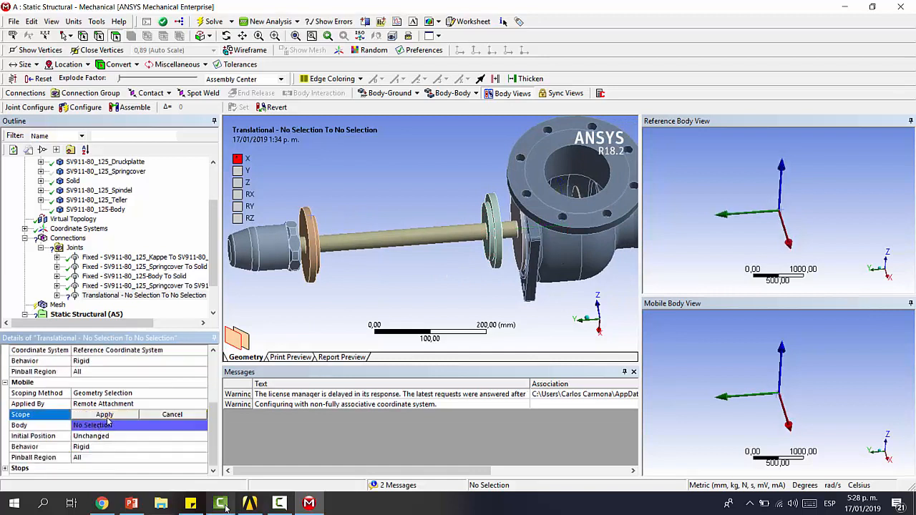
click(501, 216)
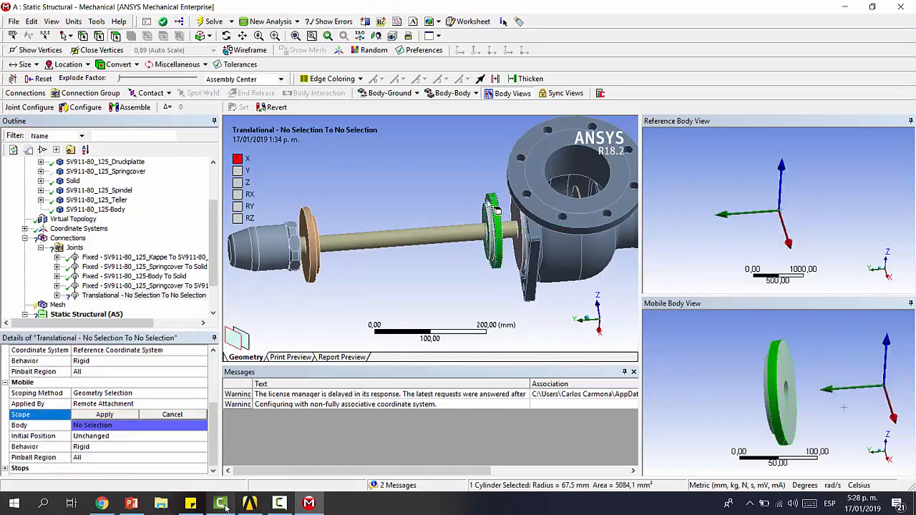
click(116, 416)
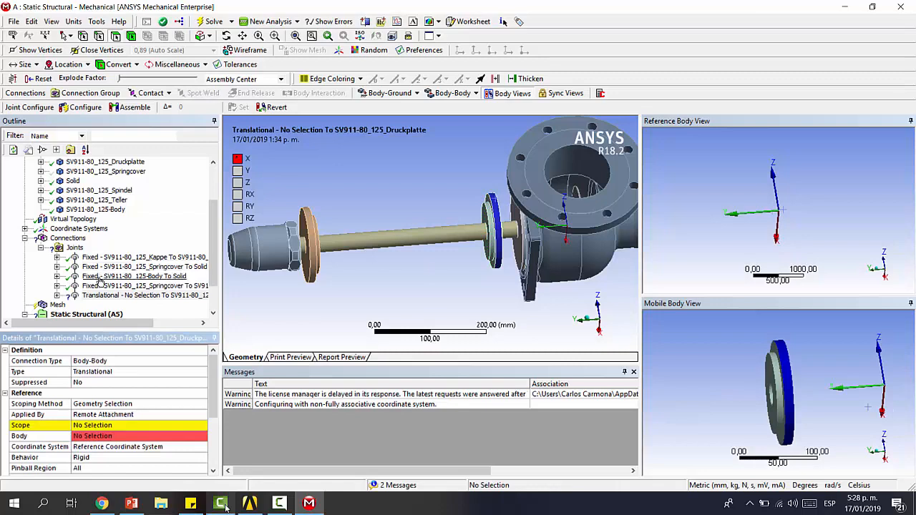
Show the spring cover and scope the translational joint's reference side to the inner cylindrical face of SV911-80_125_Springcover.
click(93, 172)
right_click(106, 157)
key(Escape)
click(585, 199)
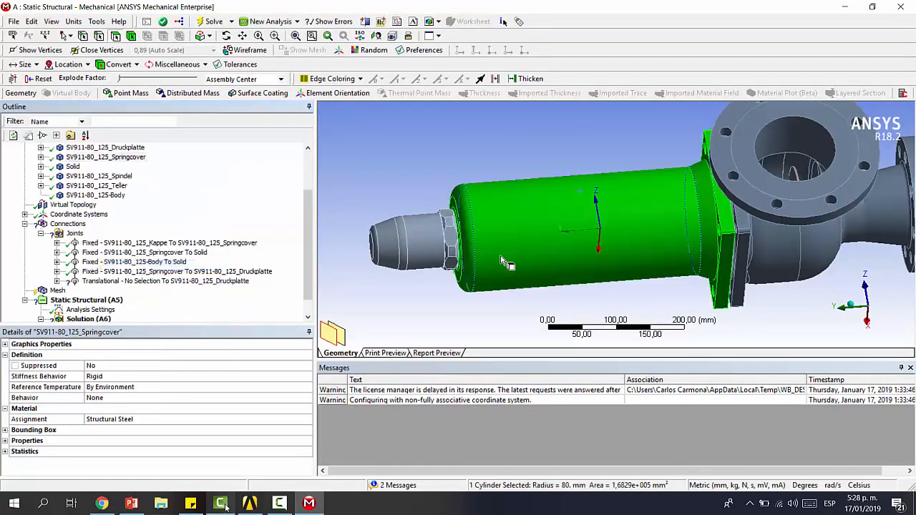
click(147, 282)
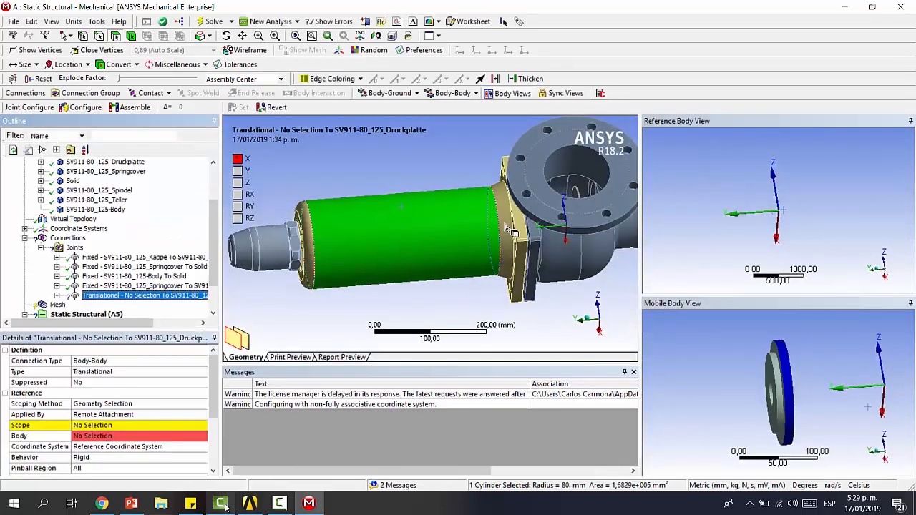
click(143, 426)
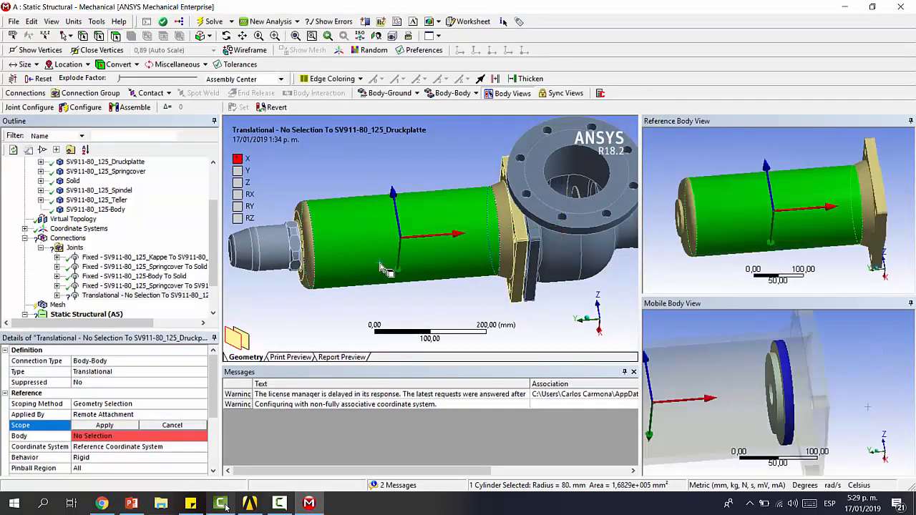
middle_drag(794, 215, 730, 236)
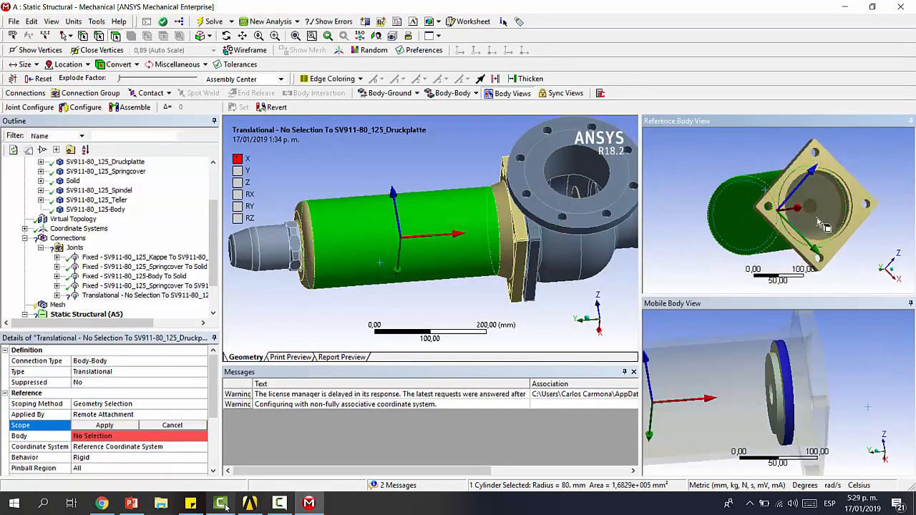
click(529, 297)
click(104, 425)
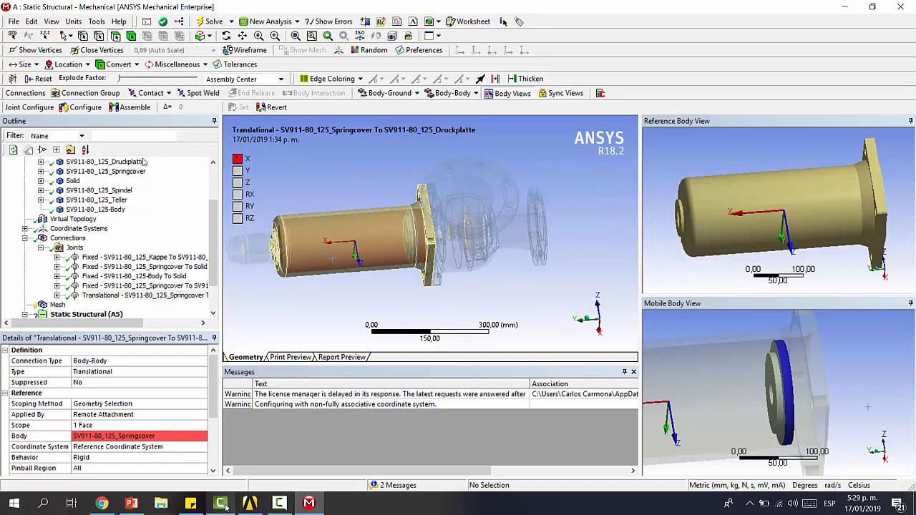
Add a fixed body-body joint with its reference side scoped to the SV911-80_125_Spindel's cylindrical face beside the Teller hub.
click(79, 248)
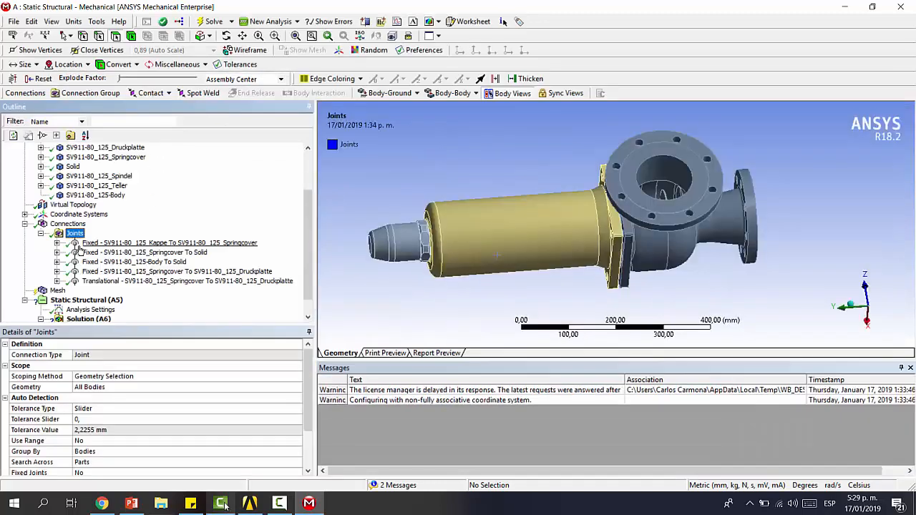
drag(639, 214, 579, 209)
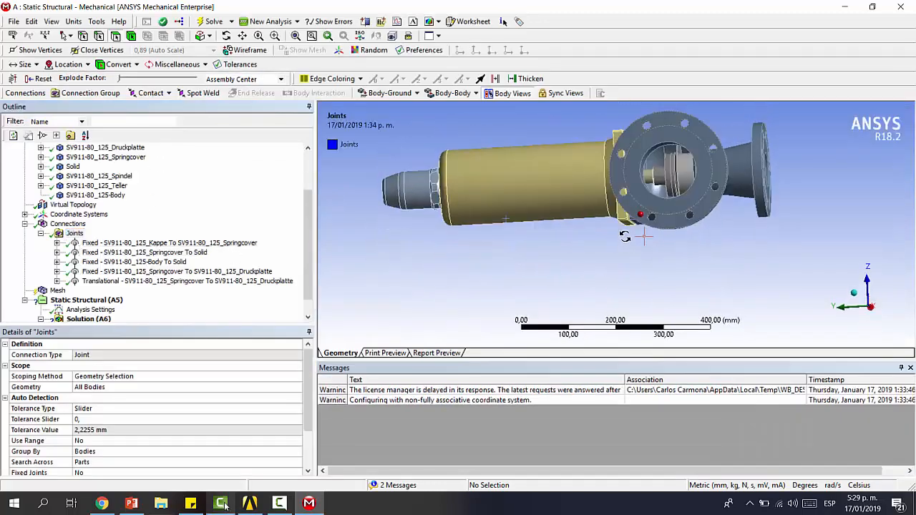
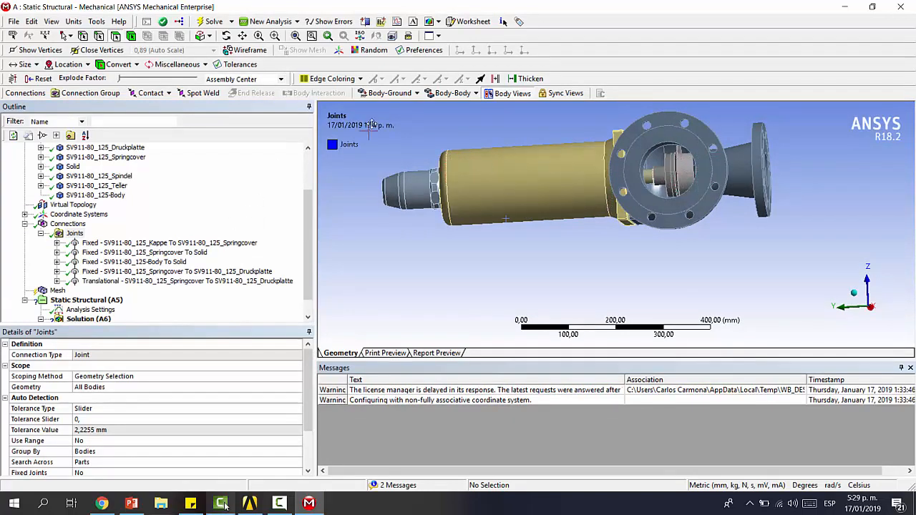
click(434, 97)
click(450, 109)
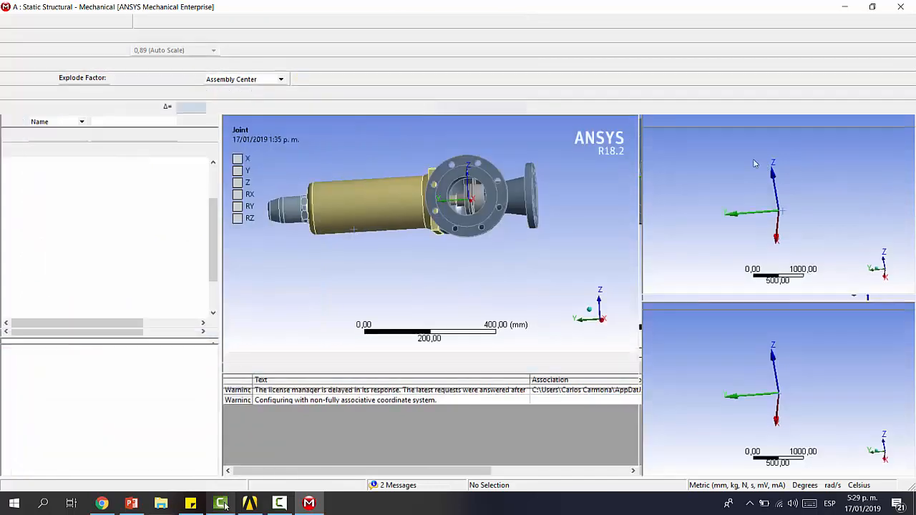
scroll(451, 195, up, 5)
click(396, 202)
click(129, 436)
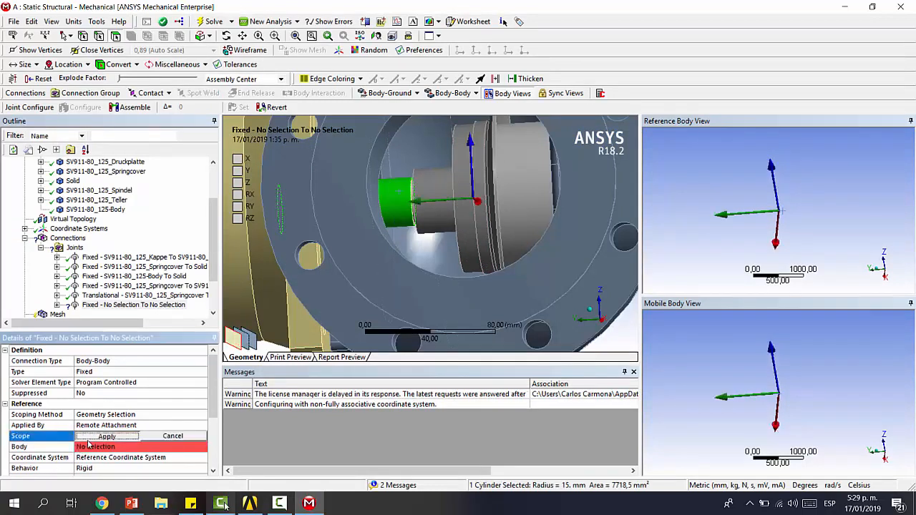
click(107, 436)
Scope the fixed joint's mobile side to the inner cylindrical face of the SV911-80_125_Teller hub.
scroll(139, 446, down, 2)
click(113, 458)
click(425, 192)
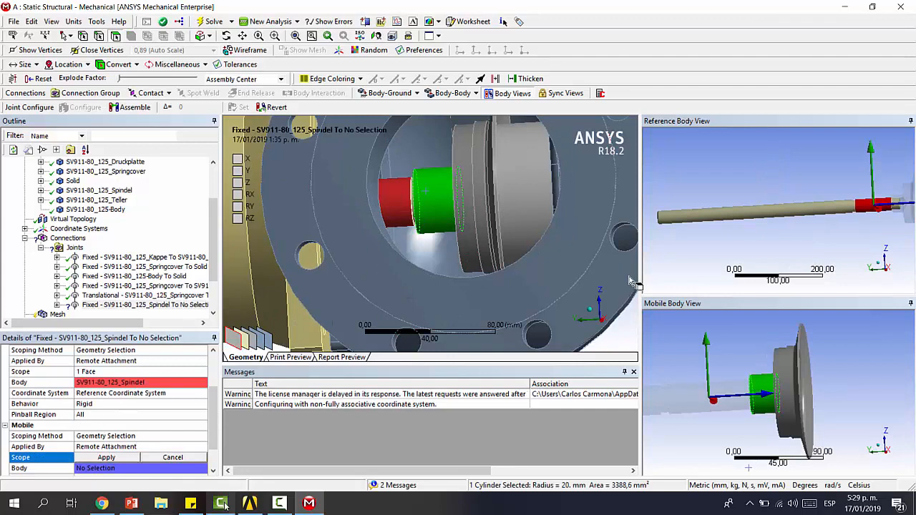
click(751, 397)
click(115, 458)
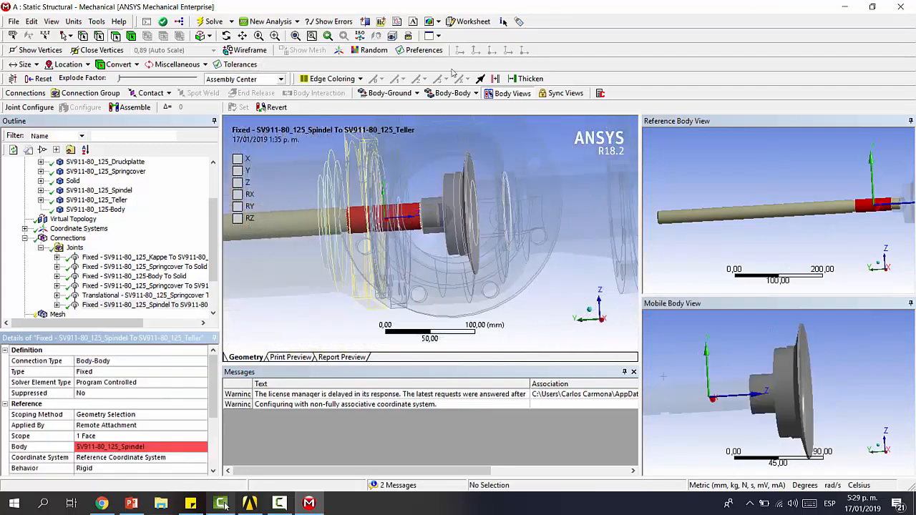
Add another fixed body-body joint with its reference side scoped to the SV911-80_125_Teller's flat face towards the seat.
click(452, 93)
click(458, 110)
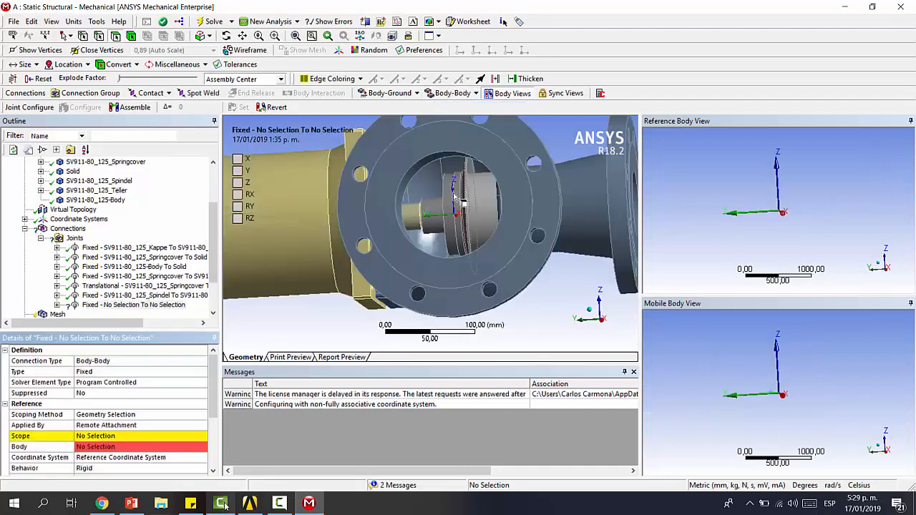
click(451, 202)
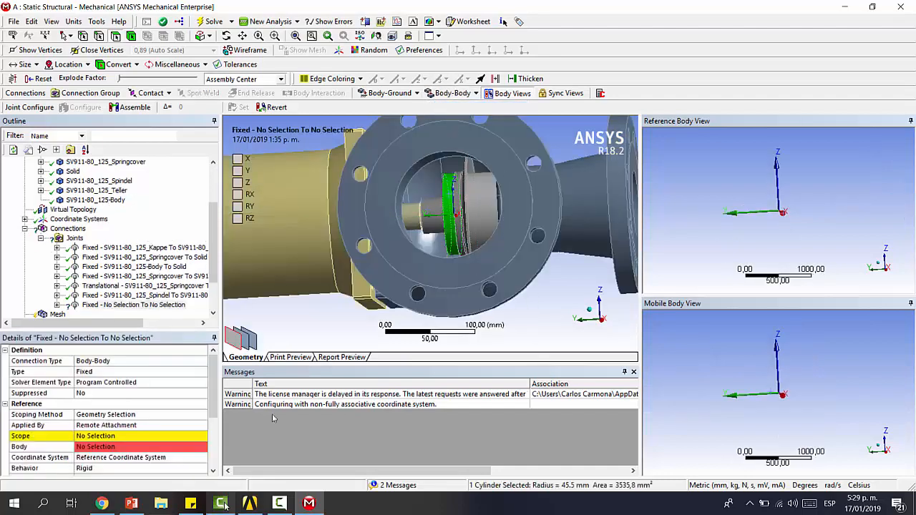
click(148, 435)
click(453, 205)
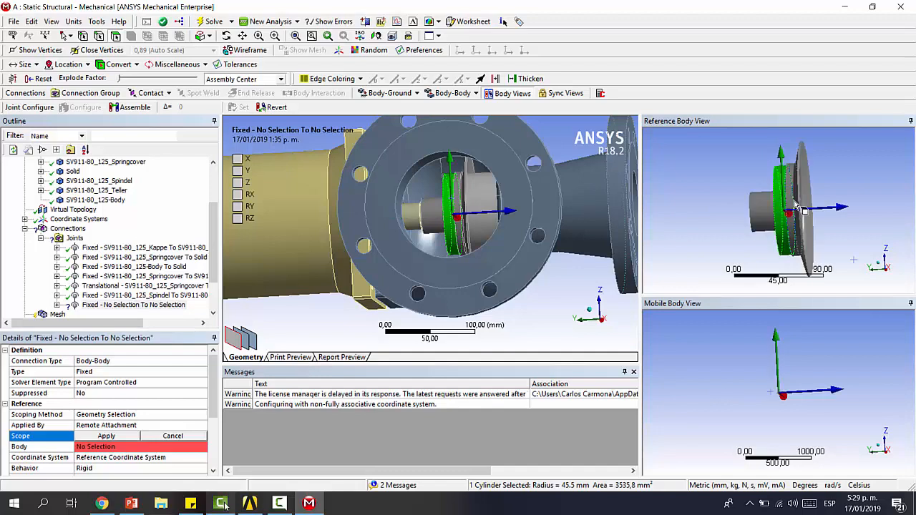
middle_drag(797, 206, 759, 202)
click(772, 199)
click(122, 435)
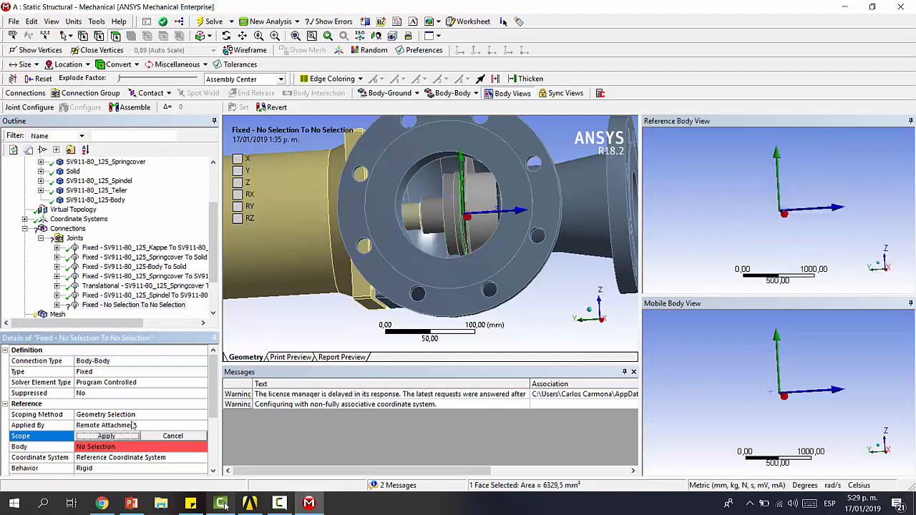
Scope this fixed joint's mobile side to the annular end face of SV911-80_125_Seat that meets the Teller.
scroll(81, 428, down, 3)
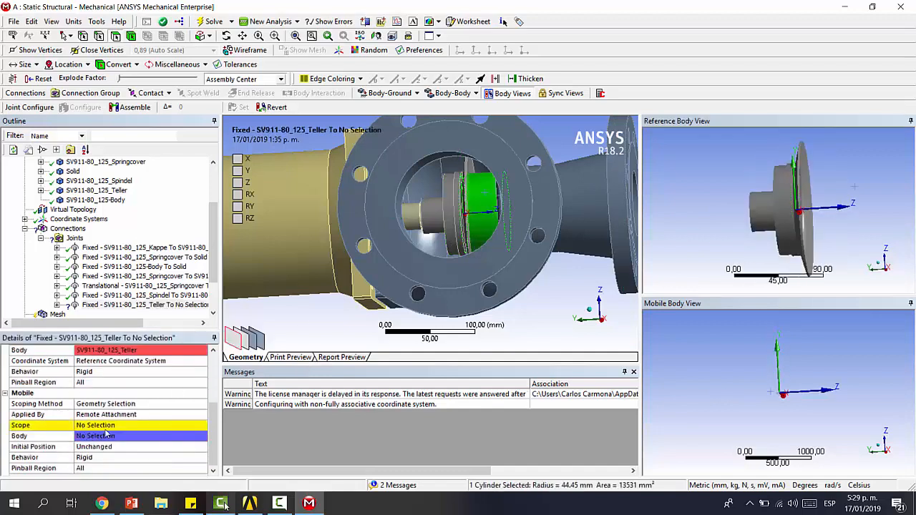
click(86, 425)
middle_drag(745, 372, 785, 369)
click(768, 342)
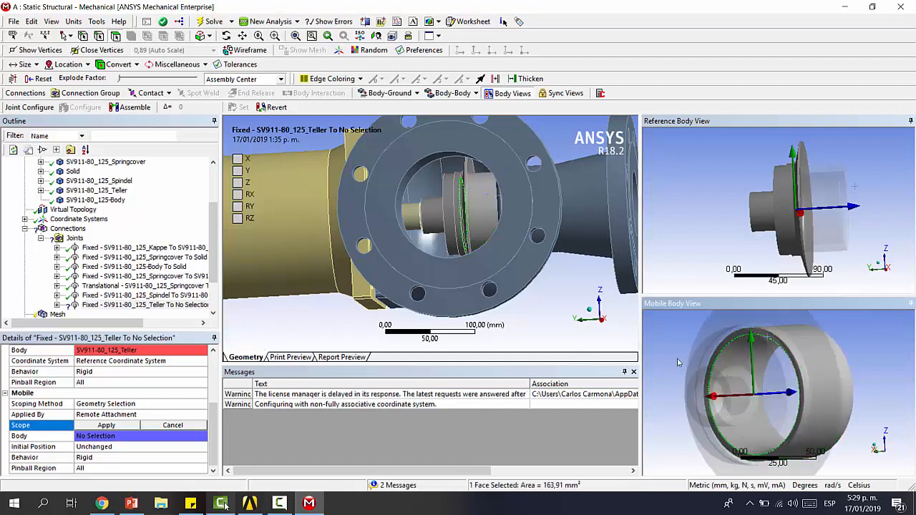
click(752, 336)
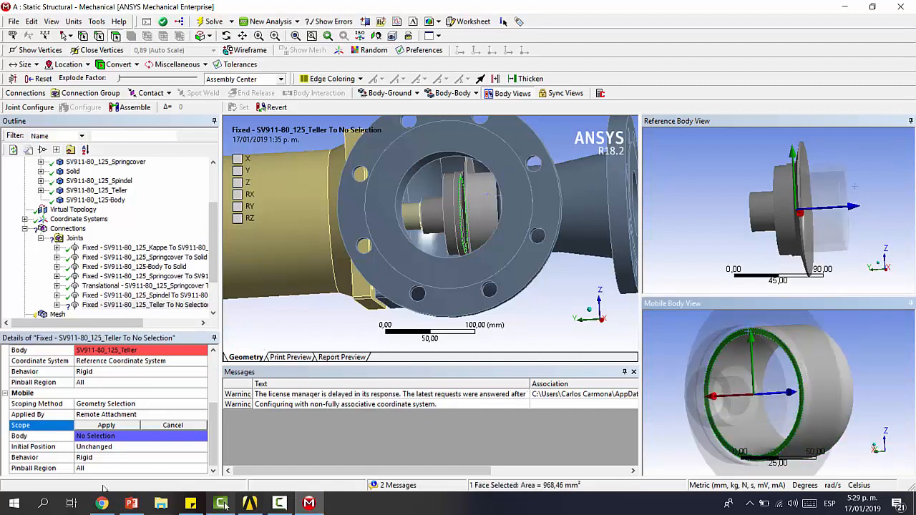
click(109, 427)
Examine the placement of the Teller-to-Seat joint within the valve assembly from several angles.
middle_drag(498, 291, 515, 290)
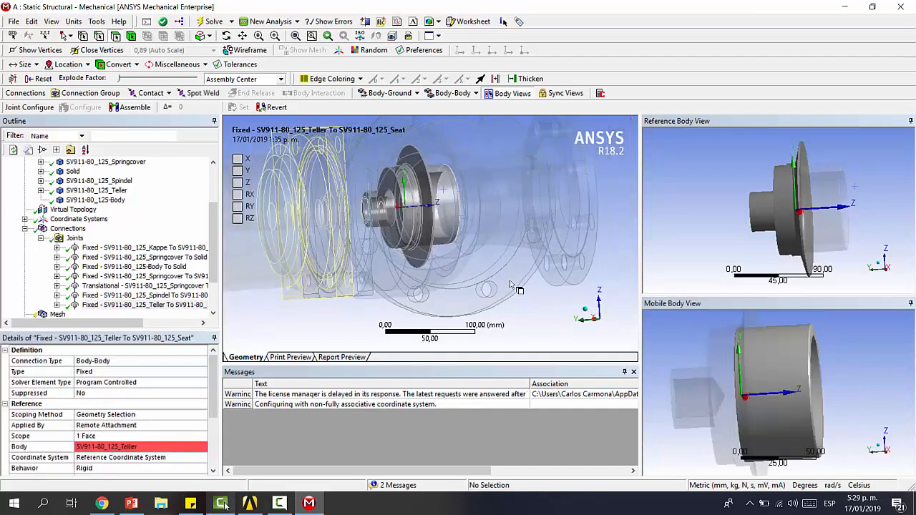
scroll(495, 243, down, 6)
middle_drag(474, 229, 435, 207)
middle_drag(425, 249, 429, 220)
scroll(489, 285, up, 4)
middle_drag(492, 287, 501, 299)
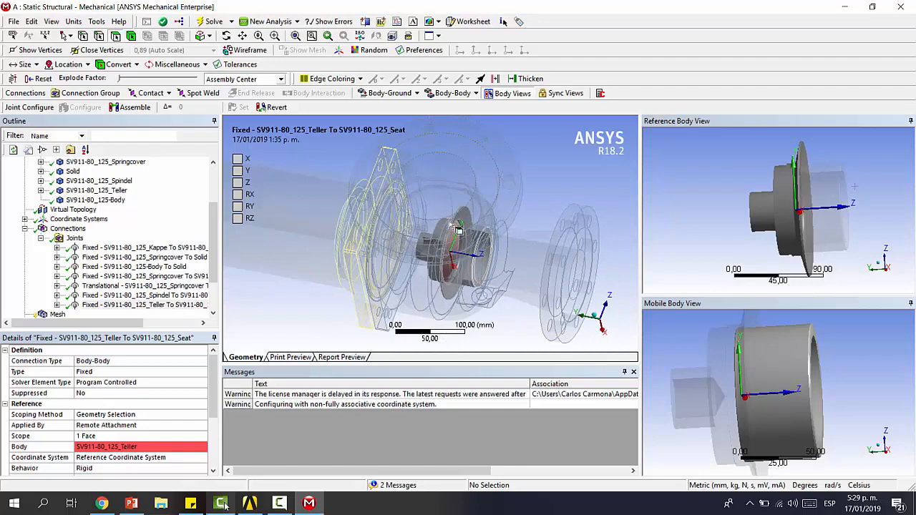
scroll(440, 233, down, 3)
middle_drag(410, 238, 406, 229)
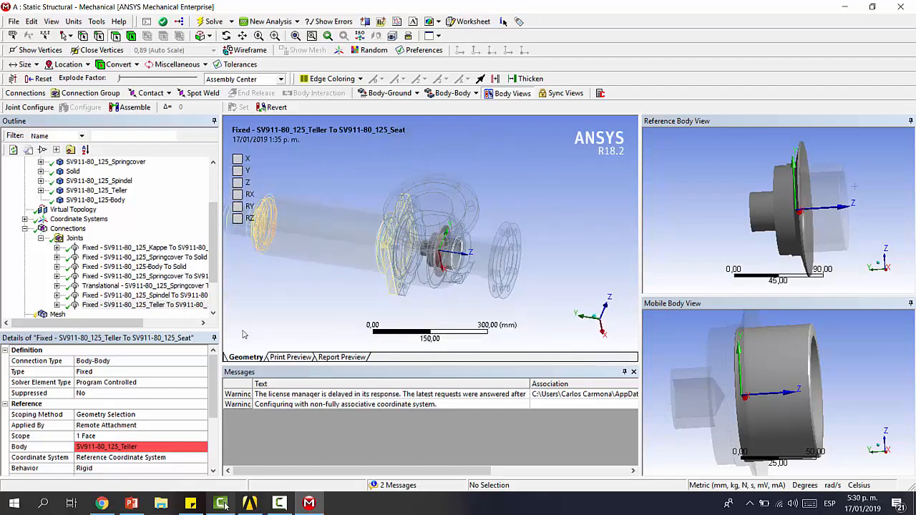
Add a translational body-body joint with its reference side scoped to the inner cylindrical face of the Solid part's central hub.
click(443, 94)
click(395, 98)
click(396, 98)
click(435, 92)
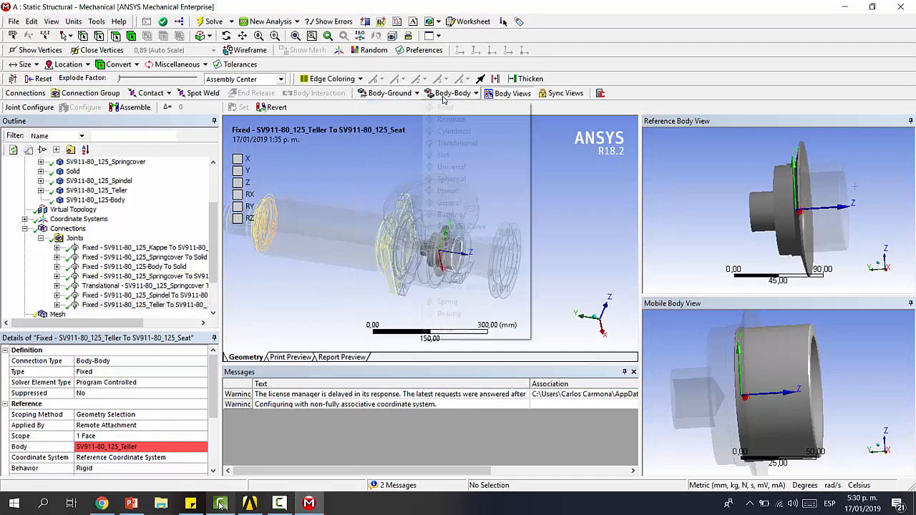
click(451, 94)
click(456, 143)
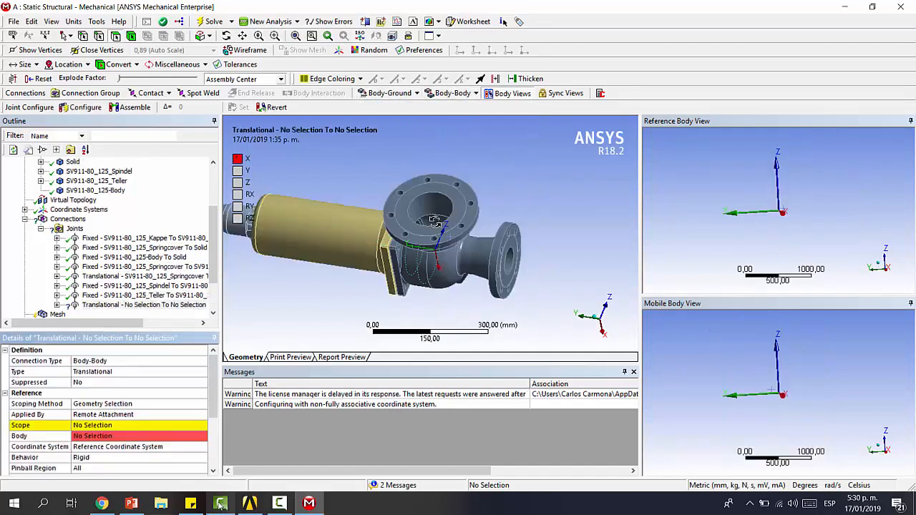
click(93, 425)
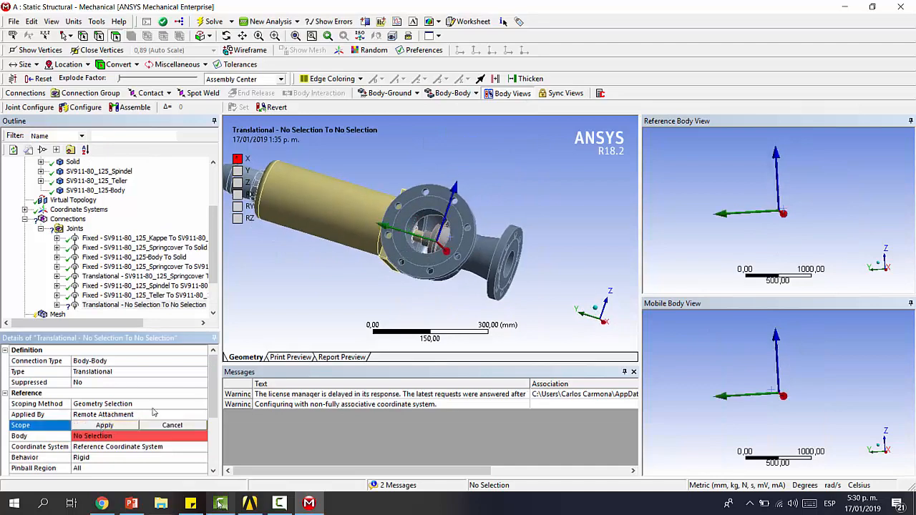
scroll(413, 224, up, 10)
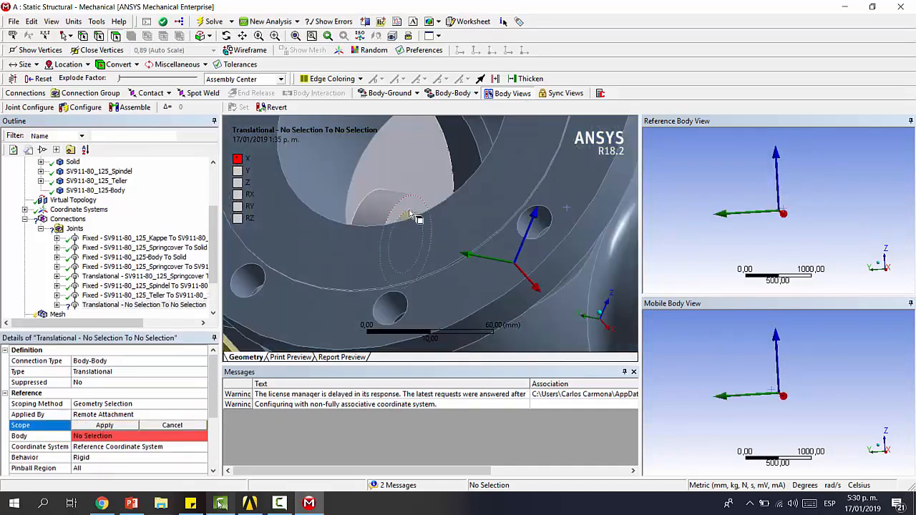
click(413, 216)
middle_drag(818, 197, 787, 209)
click(792, 216)
click(101, 425)
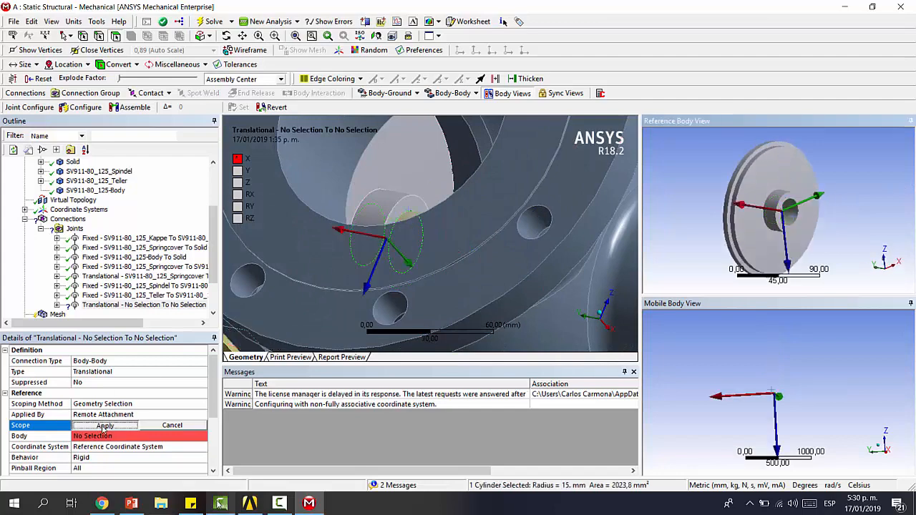
Scope the translational joint's mobile side to the SV911-80_125_Spindel's outer cylindrical face passing through the Solid hub.
click(110, 414)
middle_drag(416, 213, 444, 247)
click(435, 239)
click(105, 415)
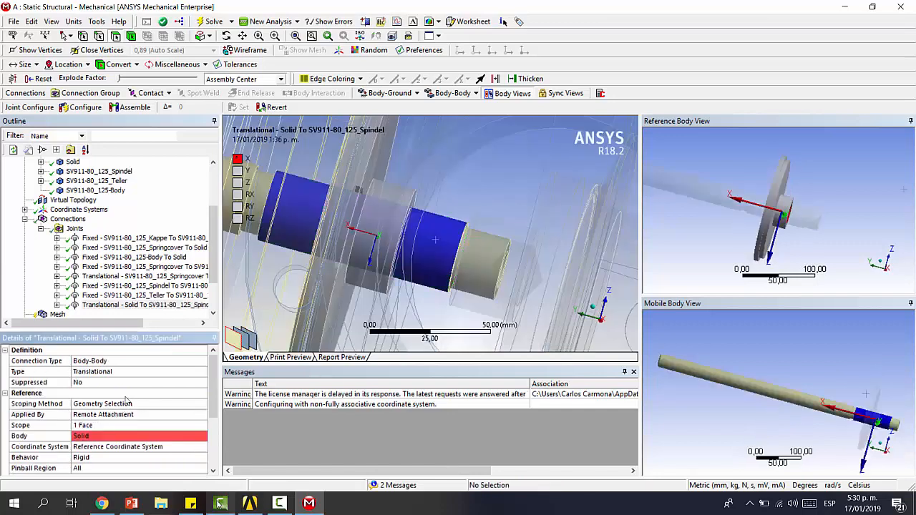
scroll(160, 288, down, 2)
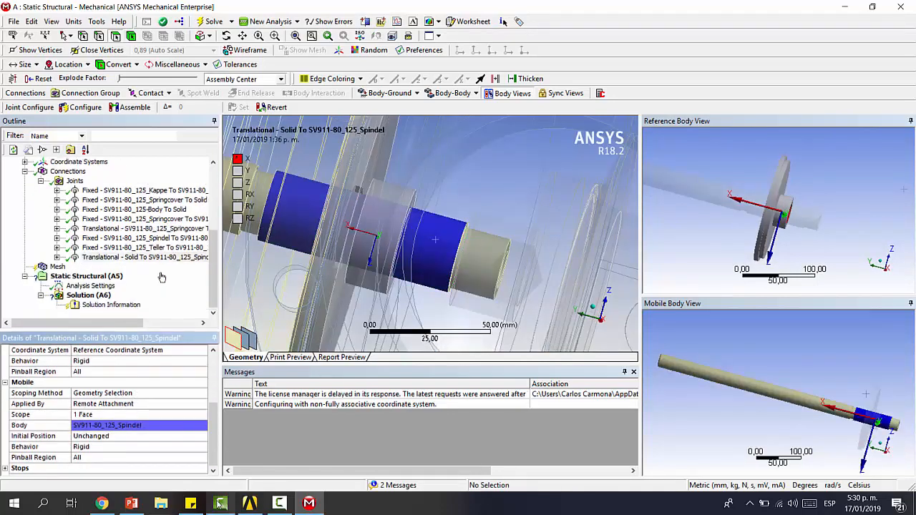
Add a body-body spring to the connections and set its longitudinal stiffness to 500 N/mm.
scroll(495, 242, down, 8)
middle_drag(468, 262, 441, 235)
scroll(446, 262, down, 5)
click(75, 181)
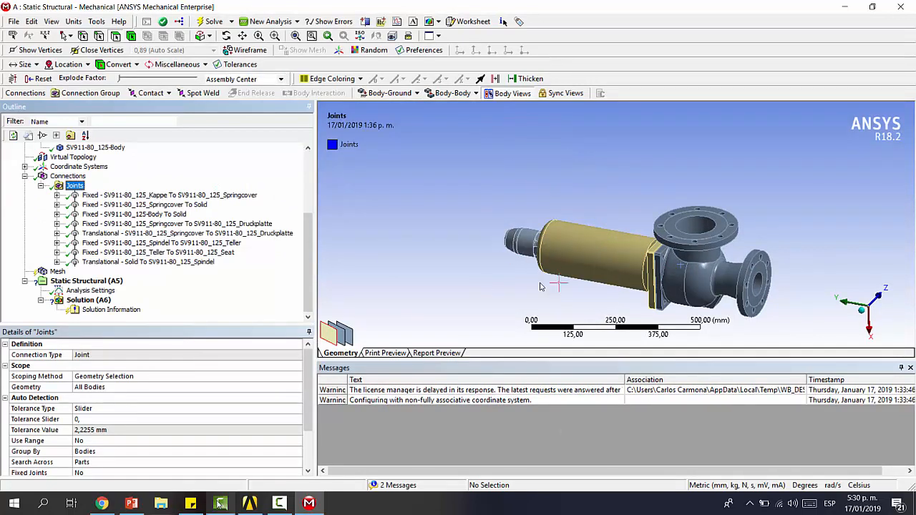
click(452, 93)
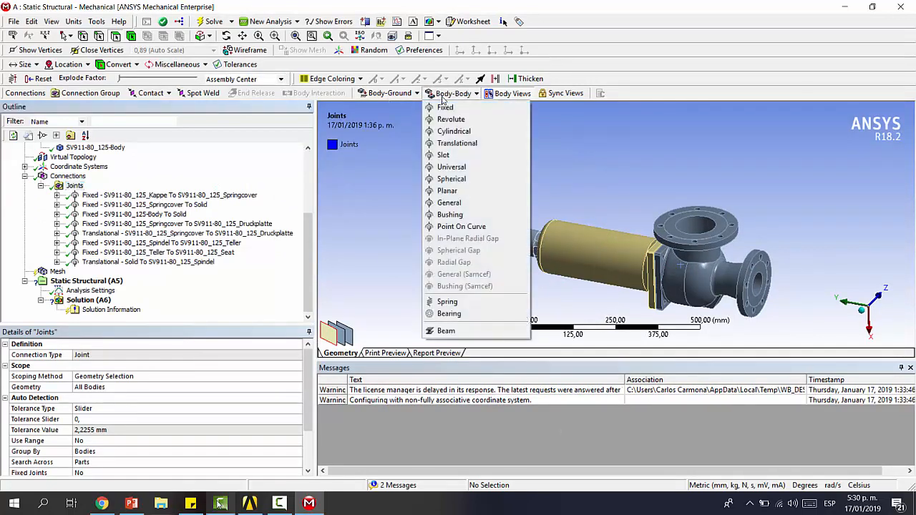
click(455, 304)
click(633, 368)
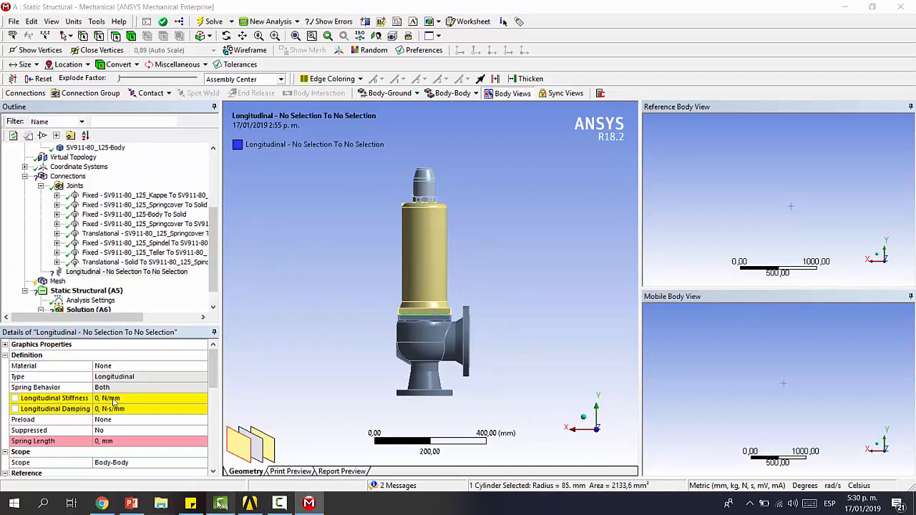
click(114, 398)
text(500)
key(Return)
Hide the cylindrical SV911-80_125_Springcover to expose the spindle and the two Druckplatte discs.
scroll(188, 372, down, 4)
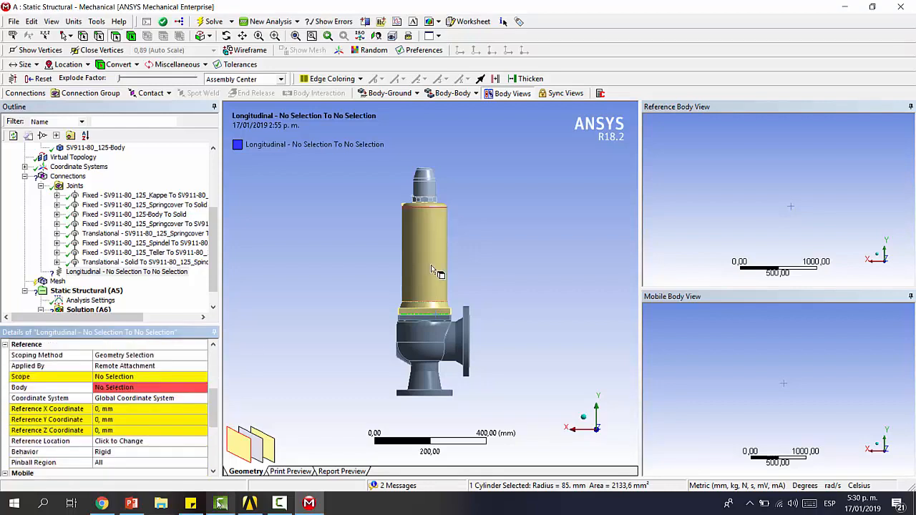
click(423, 239)
right_click(423, 240)
click(455, 251)
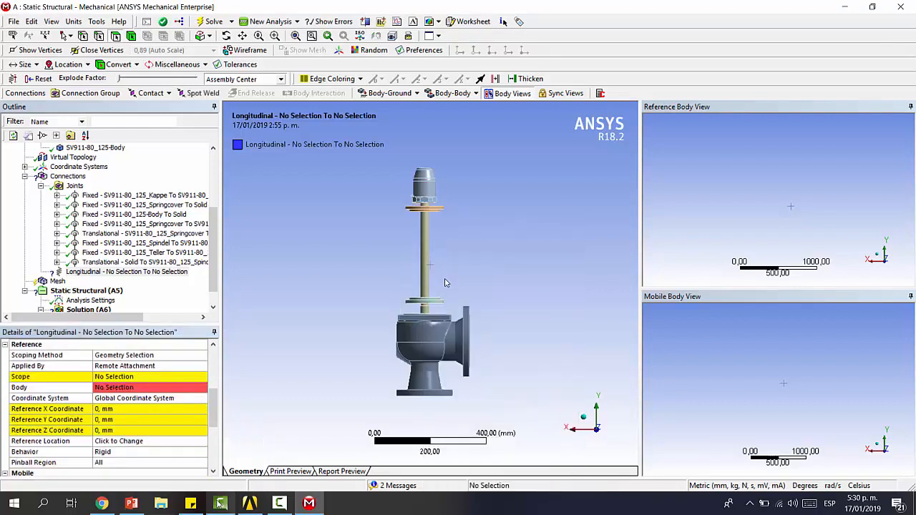
Scope the spring's reference side to the circular hole edge on the upper face of the lower Druckplatte.
scroll(437, 277, up, 10)
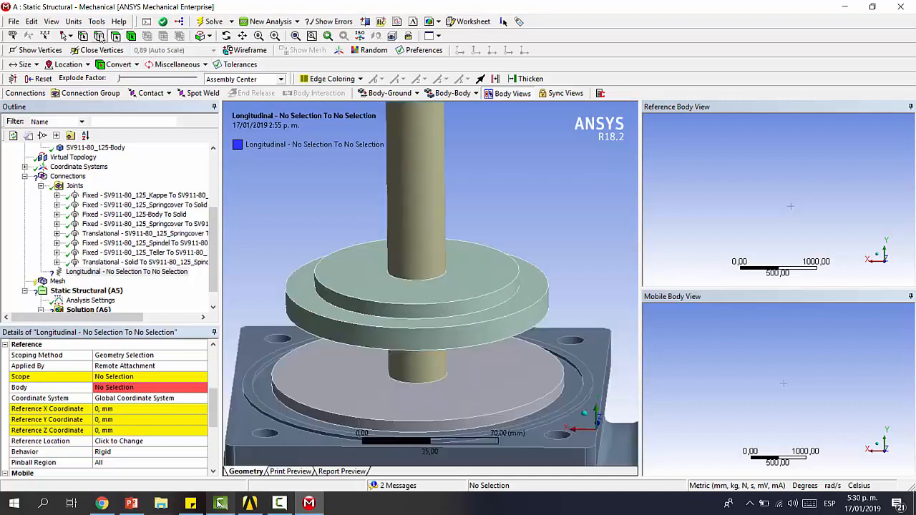
click(435, 276)
click(126, 377)
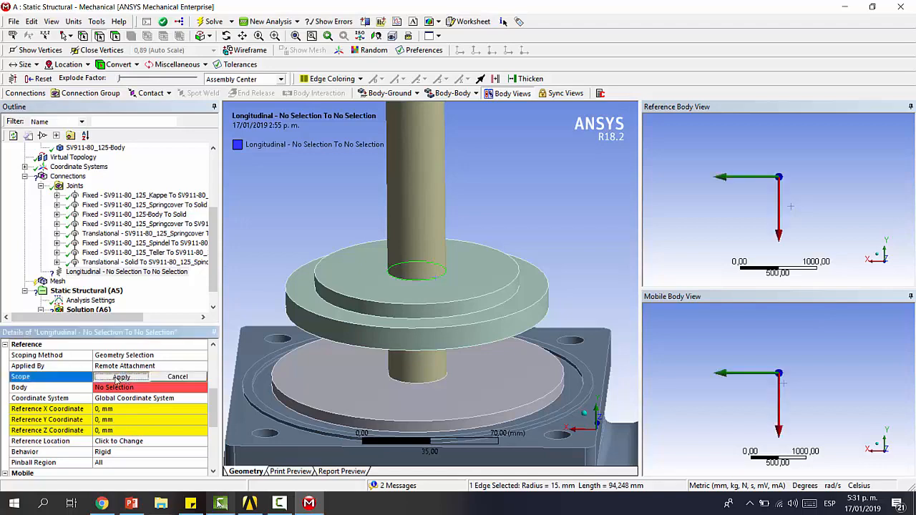
click(114, 376)
Scope the spring's mobile side to the circular hole edge on the underside of the upper Druckplatte.
scroll(114, 386, down, 5)
scroll(396, 220, down, 5)
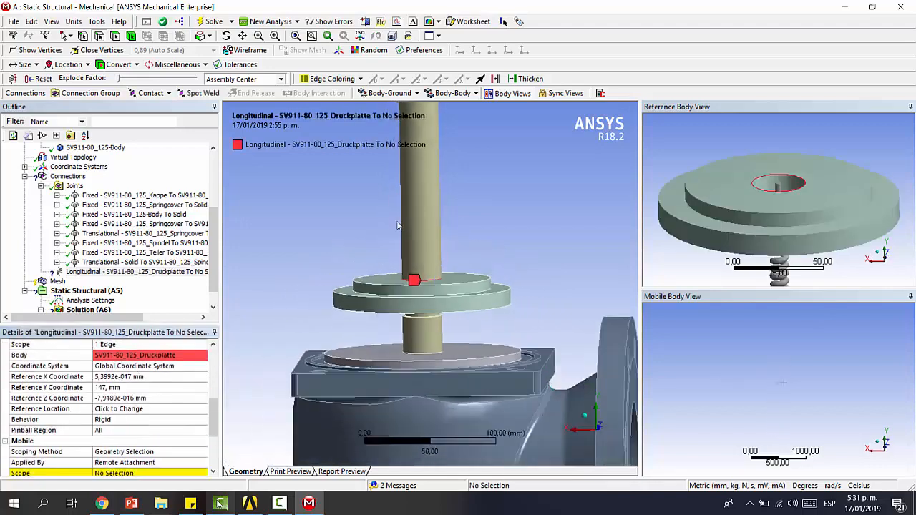
middle_drag(451, 163, 457, 136)
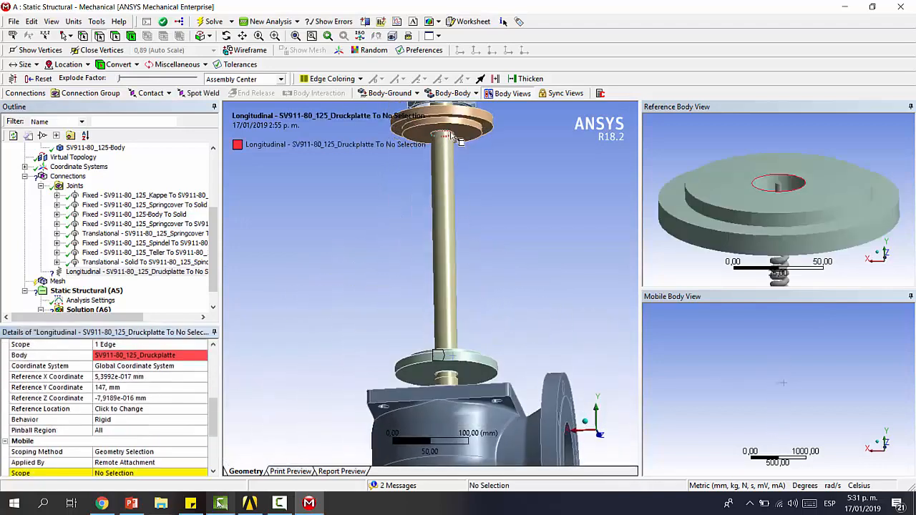
click(449, 132)
scroll(77, 406, down, 3)
click(115, 387)
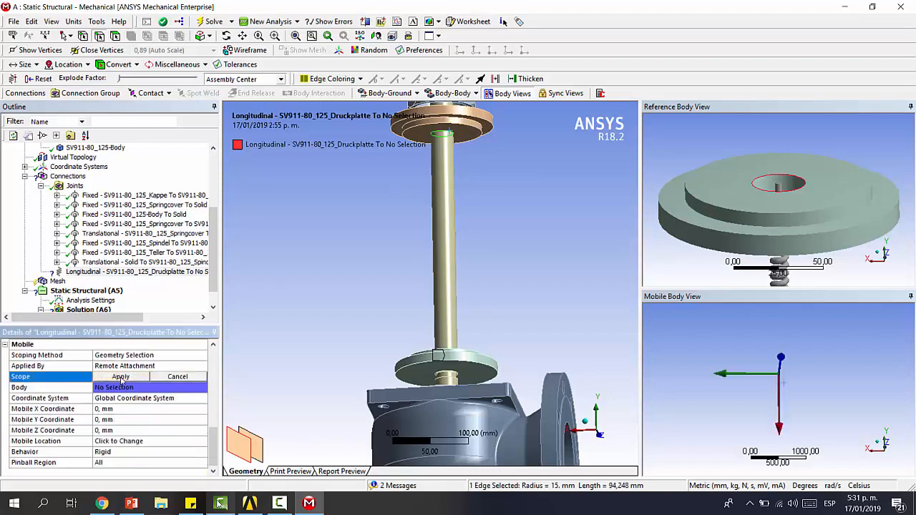
Examine the default mesh of SV911-80_125-Body from several angles.
scroll(479, 309, down, 2)
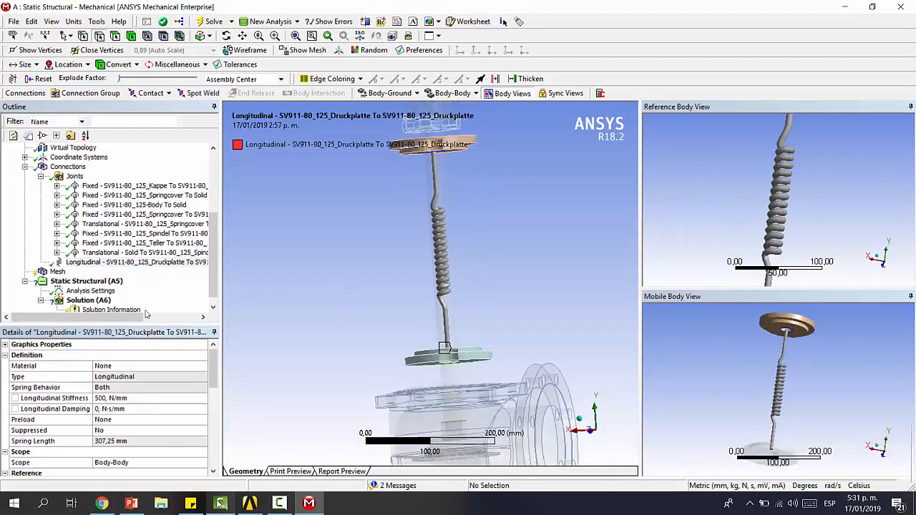
click(57, 271)
scroll(532, 272, down, 2)
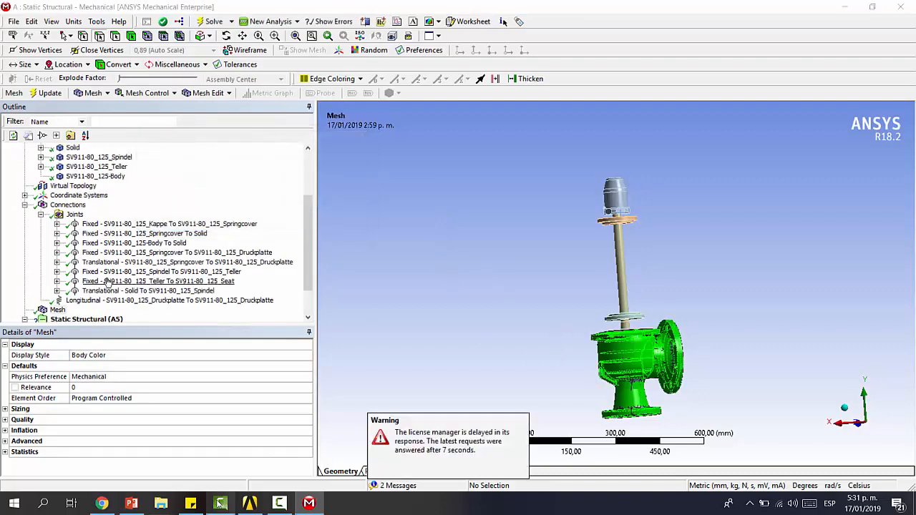
middle_drag(556, 374, 729, 378)
middle_drag(795, 332, 707, 389)
right_drag(623, 203, 772, 377)
middle_drag(772, 379, 734, 281)
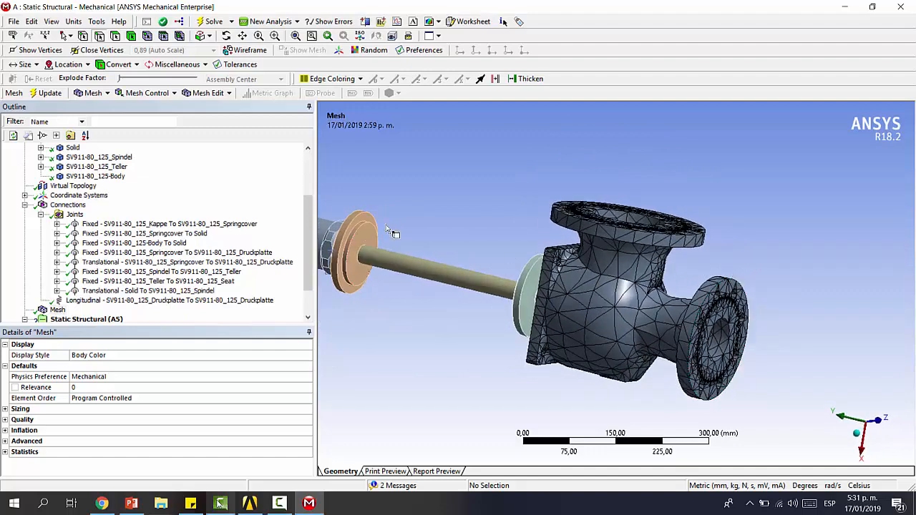
middle_drag(604, 259, 469, 210)
scroll(240, 248, down, 1)
scroll(240, 248, down, 1)
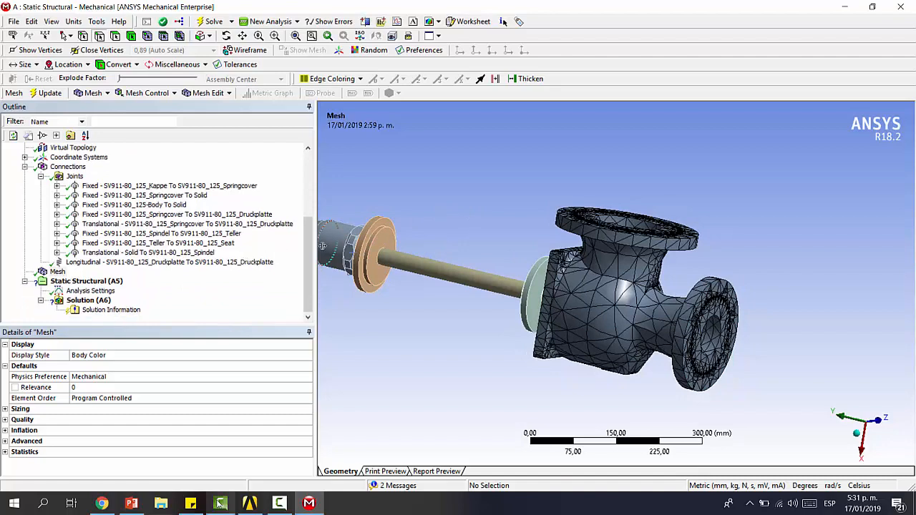
middle_drag(764, 278, 754, 268)
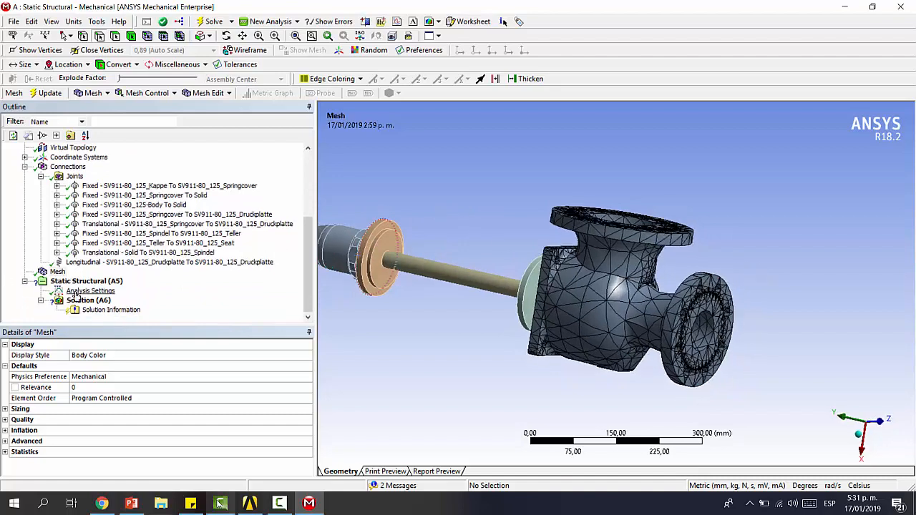
Add a mesh method scoped to SV911-80_125-Body and set it to Tetrahedrons.
click(58, 273)
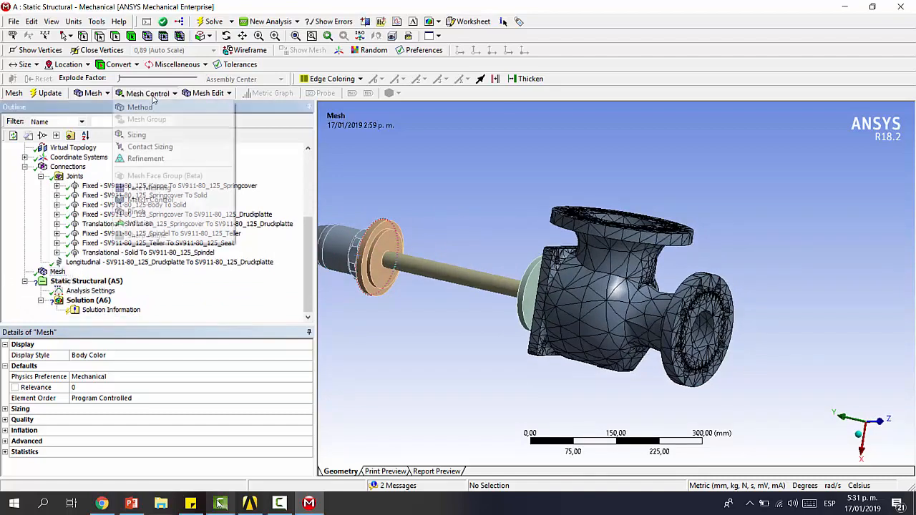
click(150, 93)
click(156, 104)
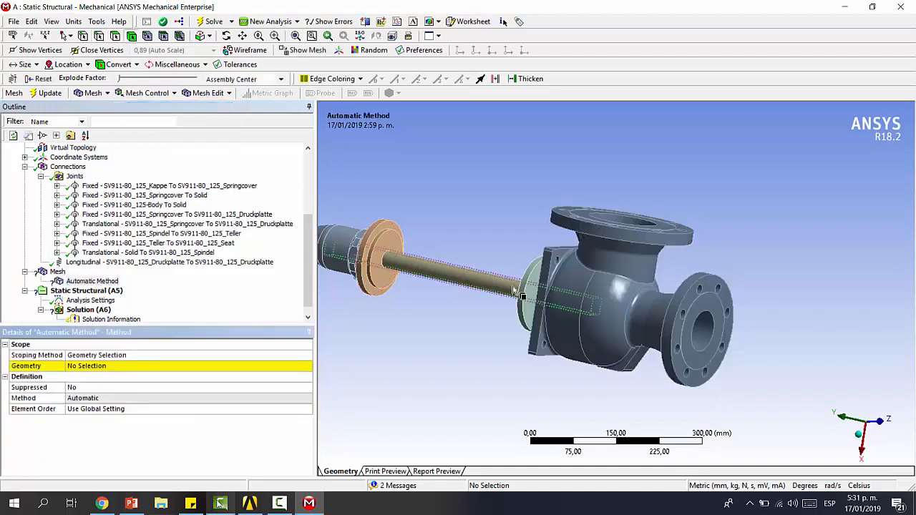
click(90, 281)
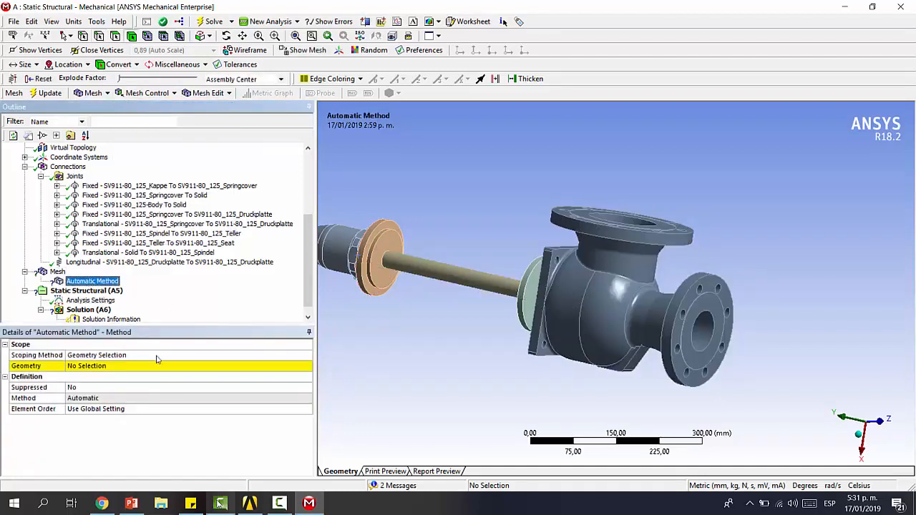
click(135, 365)
click(127, 366)
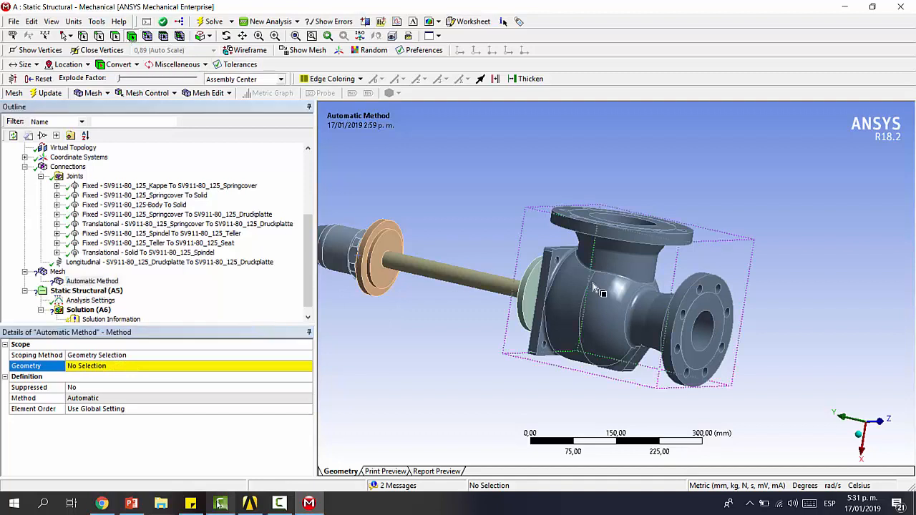
click(622, 300)
click(95, 365)
click(104, 398)
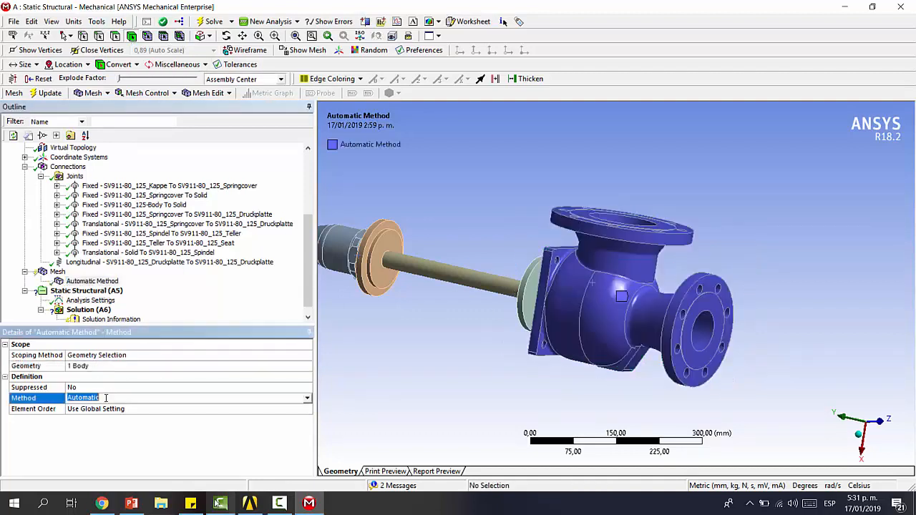
click(306, 399)
click(272, 414)
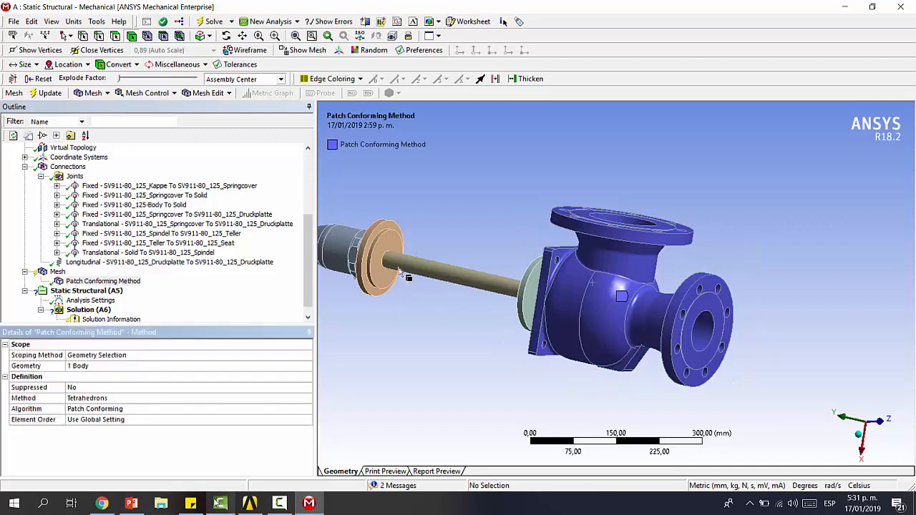
Add a mesh sizing control scoped to SV911-80_125-Body and open its element size for editing.
middle_drag(500, 270, 509, 271)
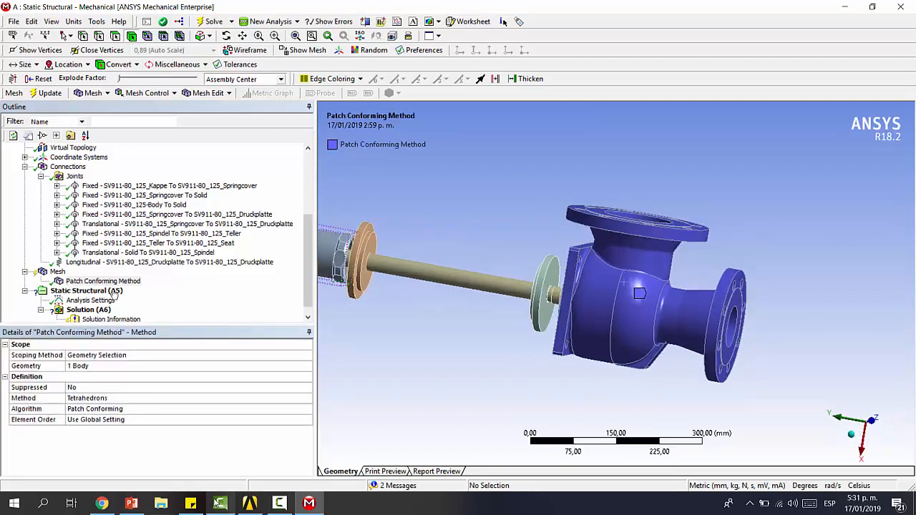
click(147, 93)
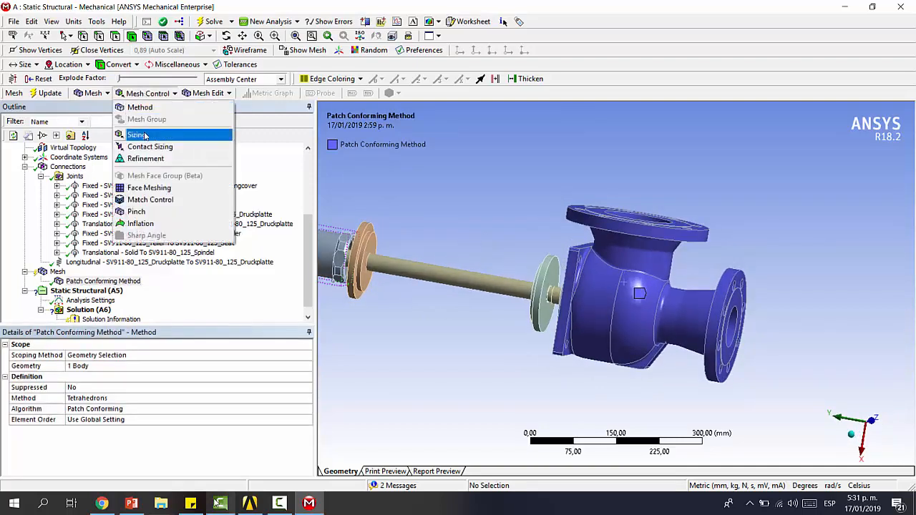
click(146, 136)
click(638, 286)
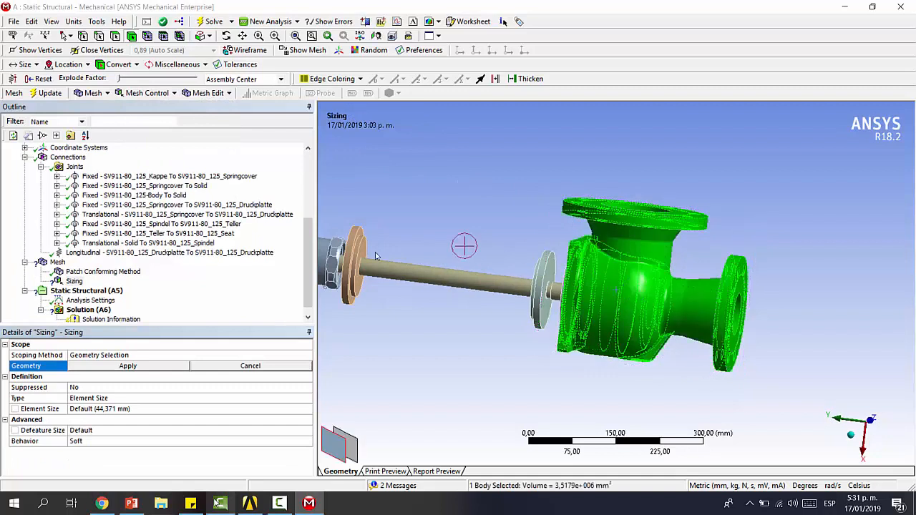
click(131, 367)
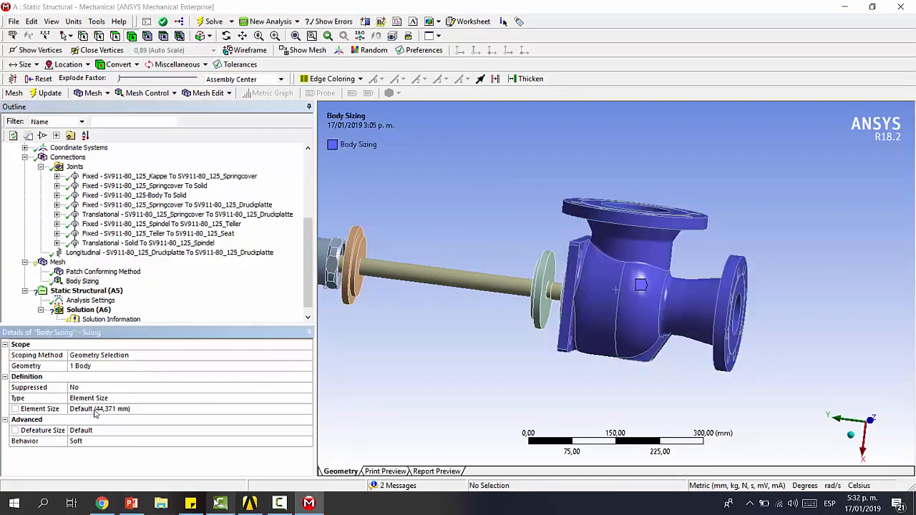
click(96, 410)
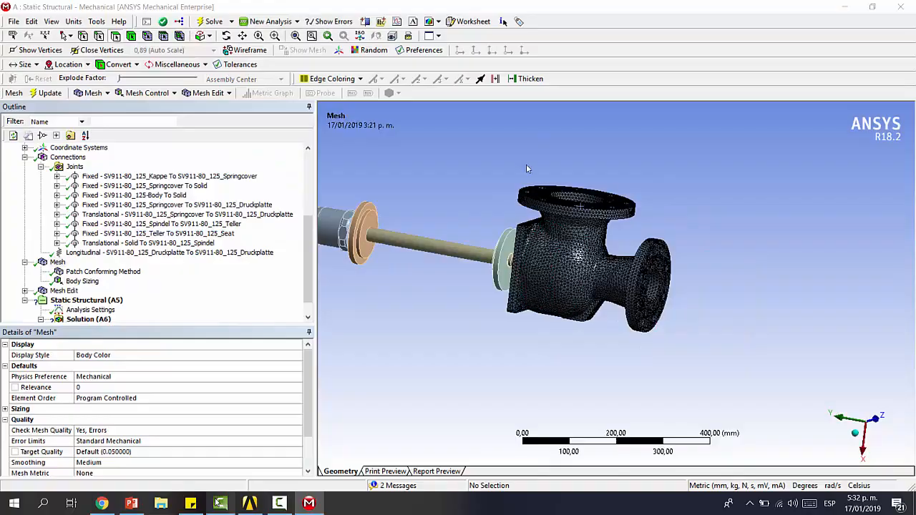
Examine the refined tetrahedral mesh on the valve body's shell, necks and flanges from several angles.
scroll(534, 172, up, 3)
scroll(535, 172, up, 5)
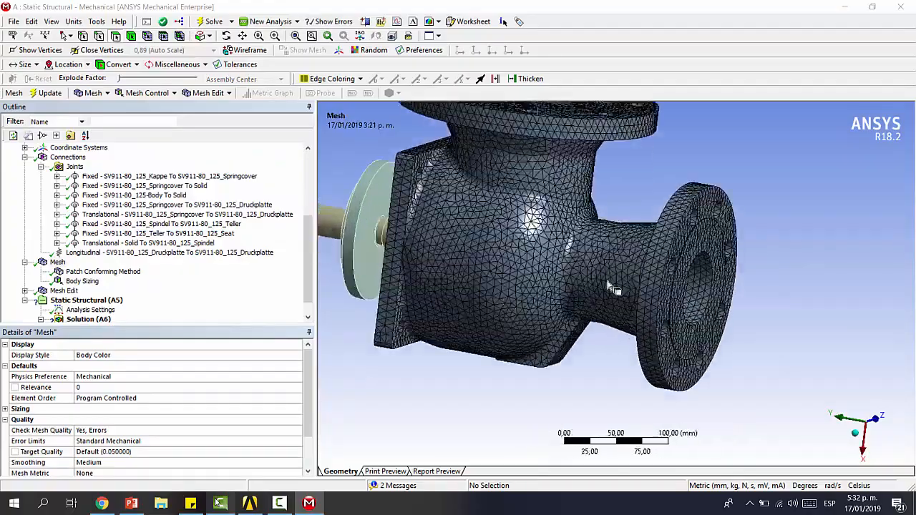
drag(607, 314, 644, 307)
middle_drag(643, 306, 629, 293)
click(569, 231)
click(594, 290)
click(498, 288)
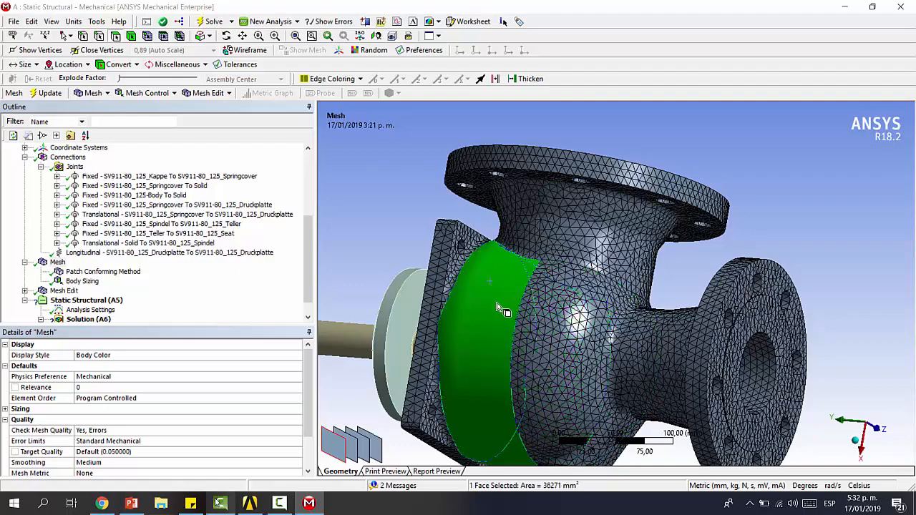
click(633, 326)
click(648, 271)
middle_drag(648, 270, 556, 325)
scroll(556, 325, up, 10)
scroll(579, 348, down, 3)
scroll(622, 274, down, 7)
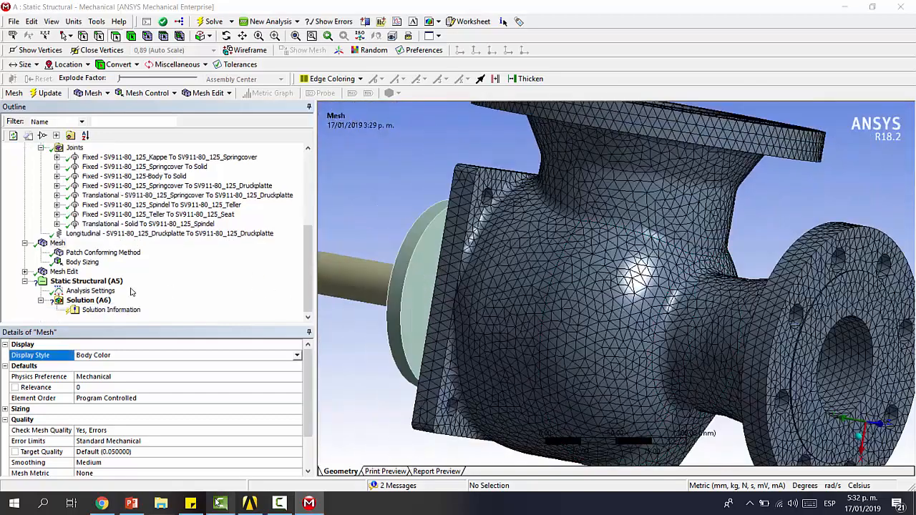
Set the number of steps to 4 in the static structural analysis settings.
click(86, 281)
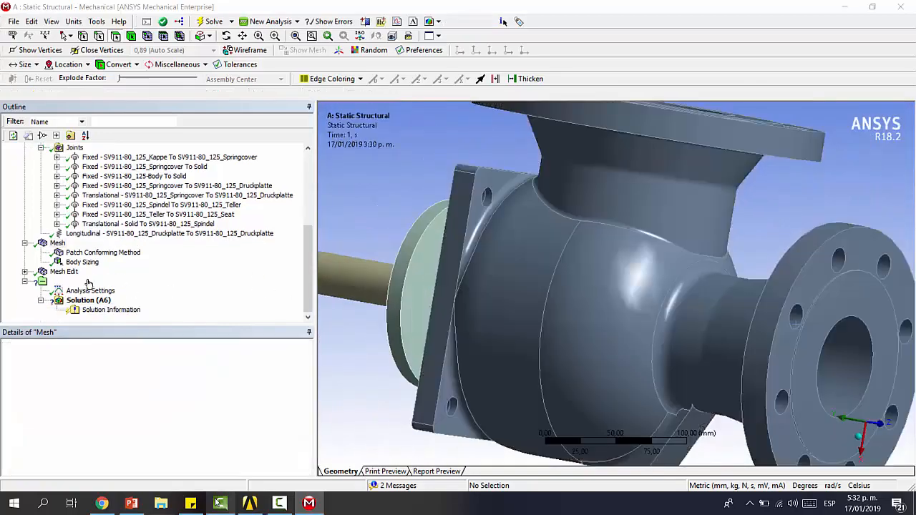
click(90, 290)
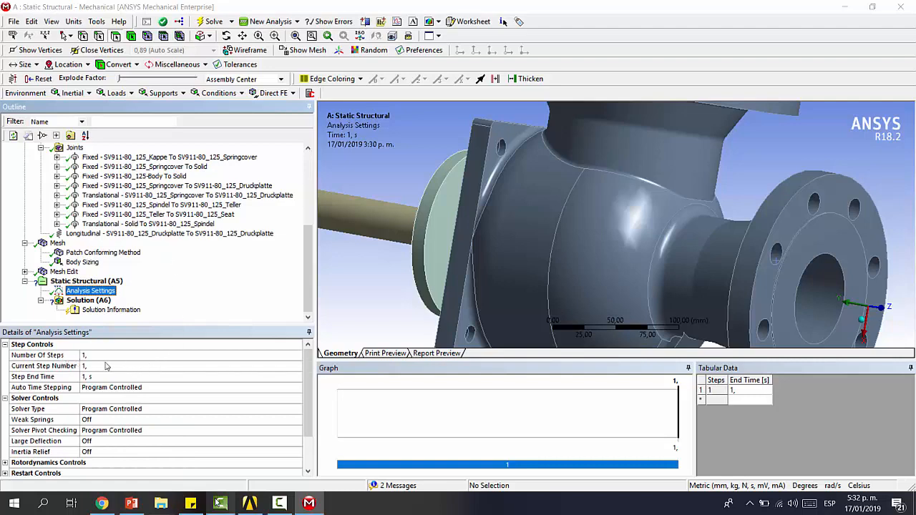
scroll(601, 299, down, 4)
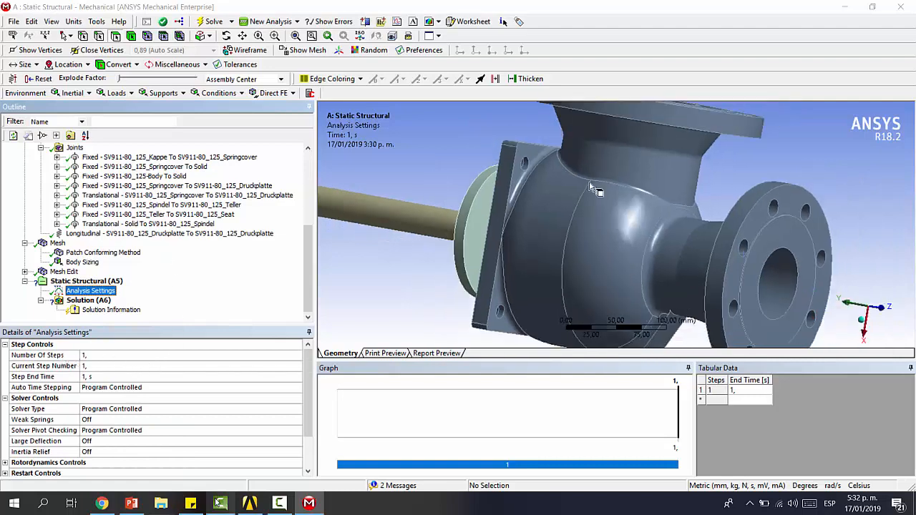
middle_drag(621, 182, 615, 270)
scroll(617, 216, down, 4)
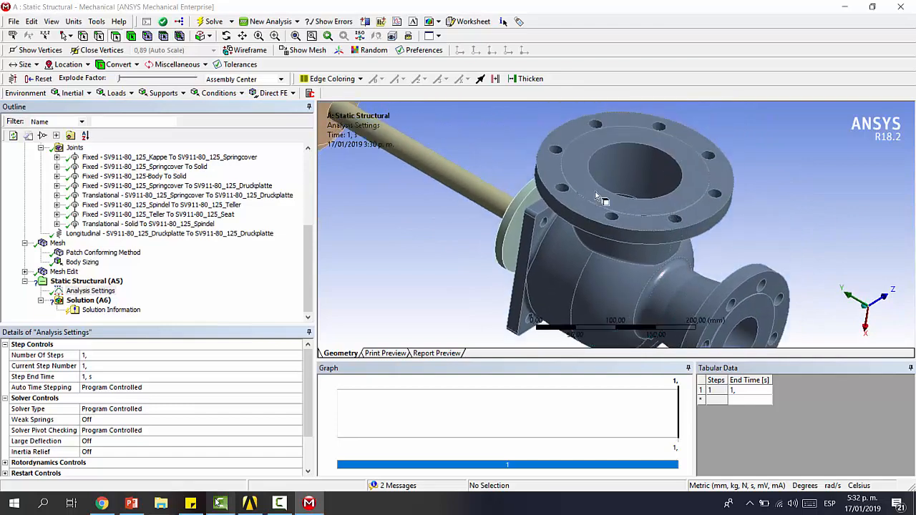
middle_drag(616, 216, 676, 267)
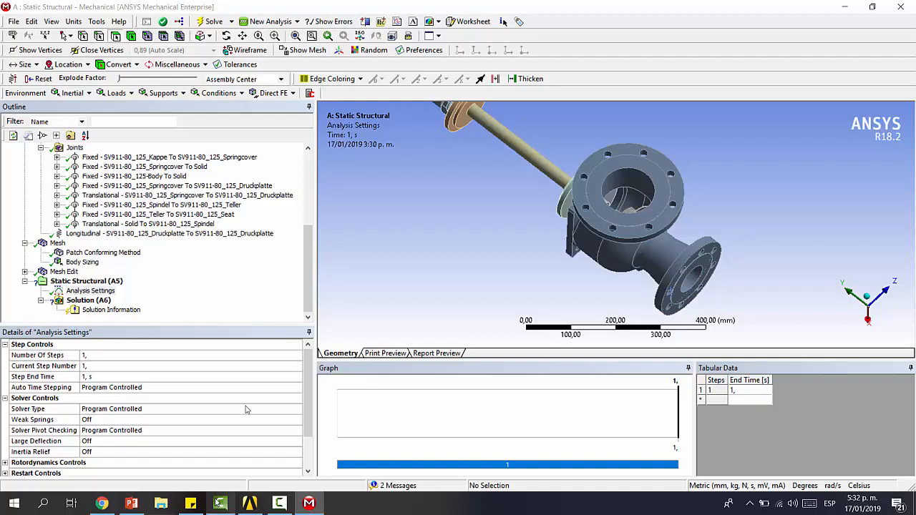
click(93, 356)
text(4)
key(Return)
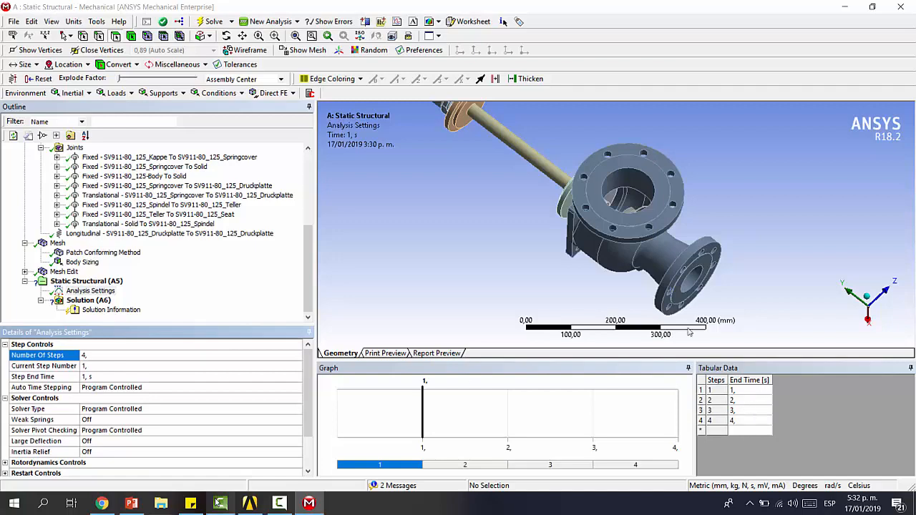
Examine the valve body's flanges, bolt holes and internal faces from several angles.
middle_drag(483, 315, 487, 248)
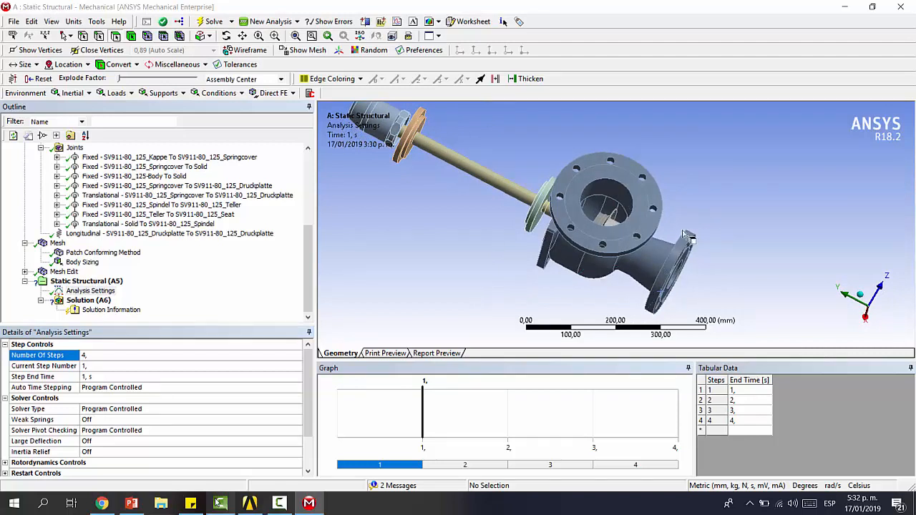
middle_drag(710, 273, 583, 179)
click(658, 226)
click(598, 184)
click(597, 181)
click(607, 184)
scroll(615, 197, up, 1)
middle_drag(621, 259, 617, 239)
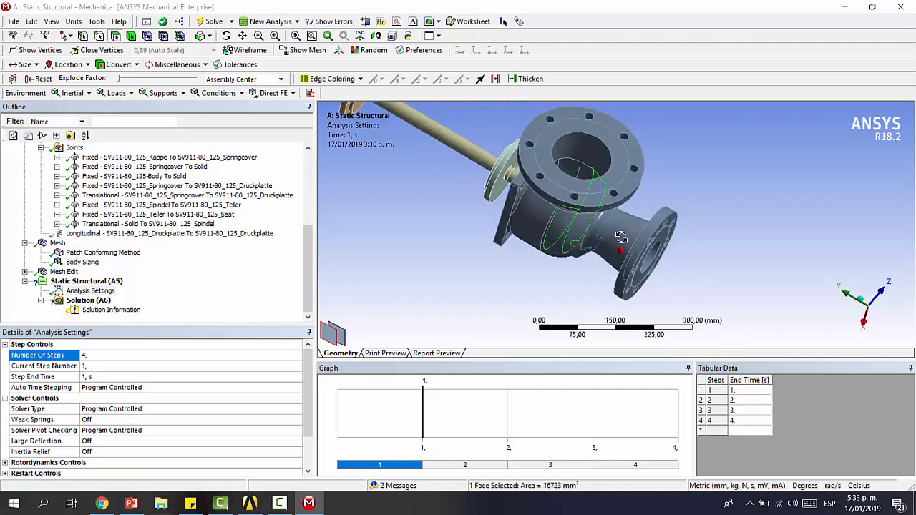
middle_drag(618, 239, 608, 234)
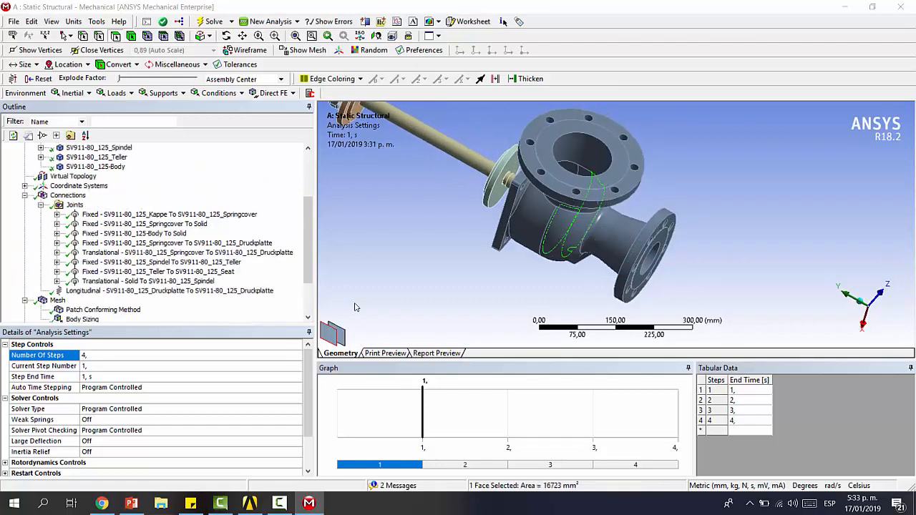
Add a fixed support to the static structural analysis.
scroll(86, 258, down, 2)
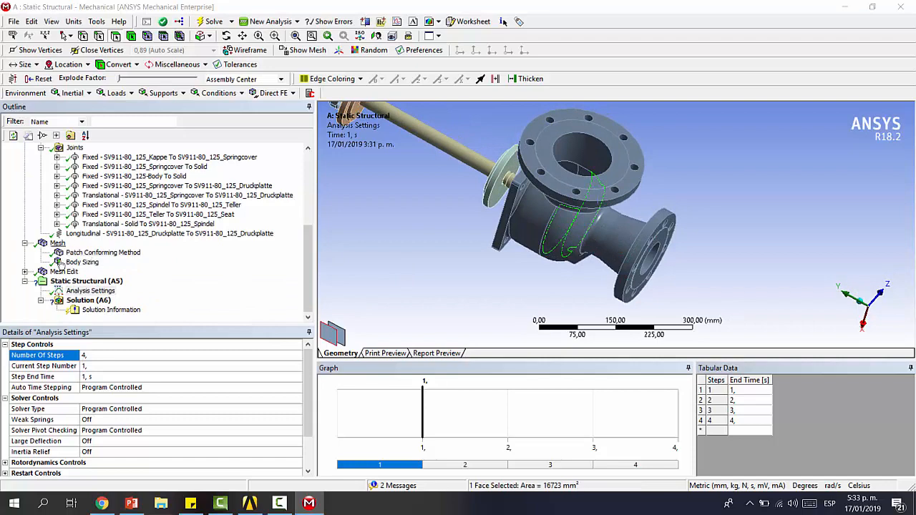
click(81, 281)
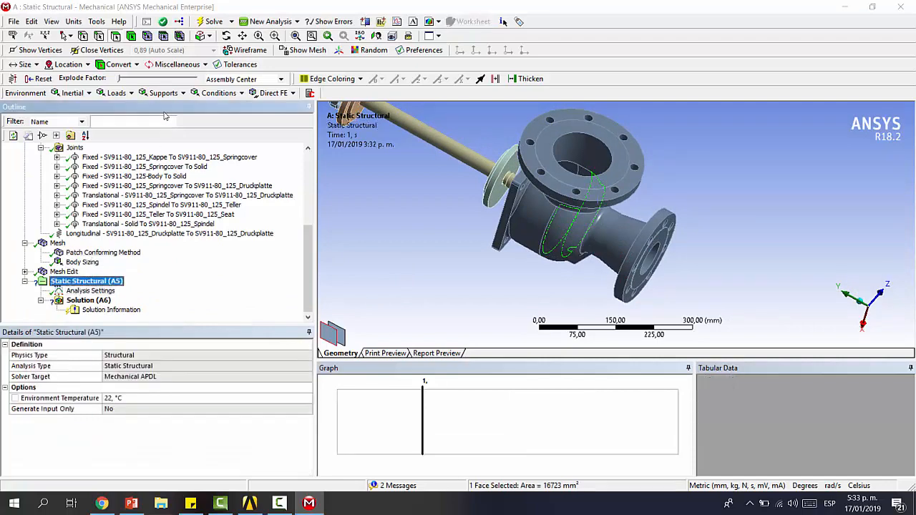
click(163, 93)
click(172, 103)
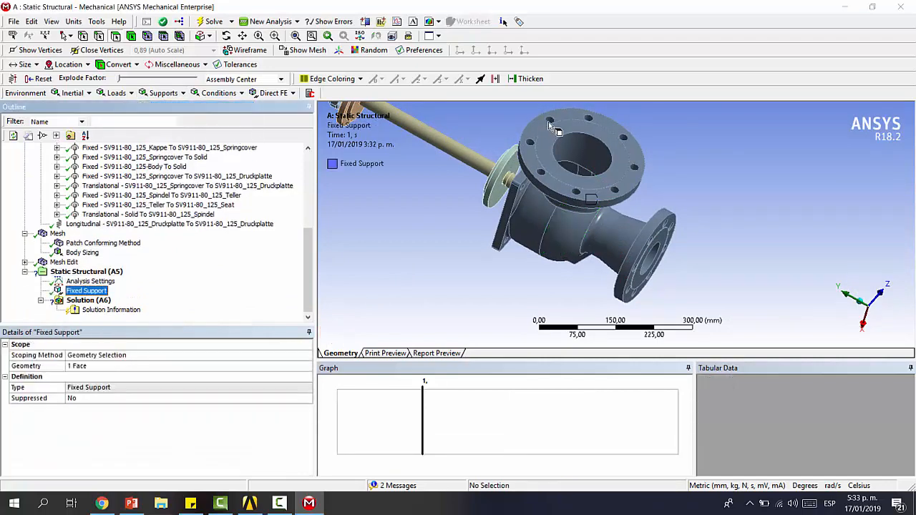
Scope the fixed support to the eight bolt-hole faces of the valve body's larger flange.
click(549, 120)
ctrl+click(587, 118)
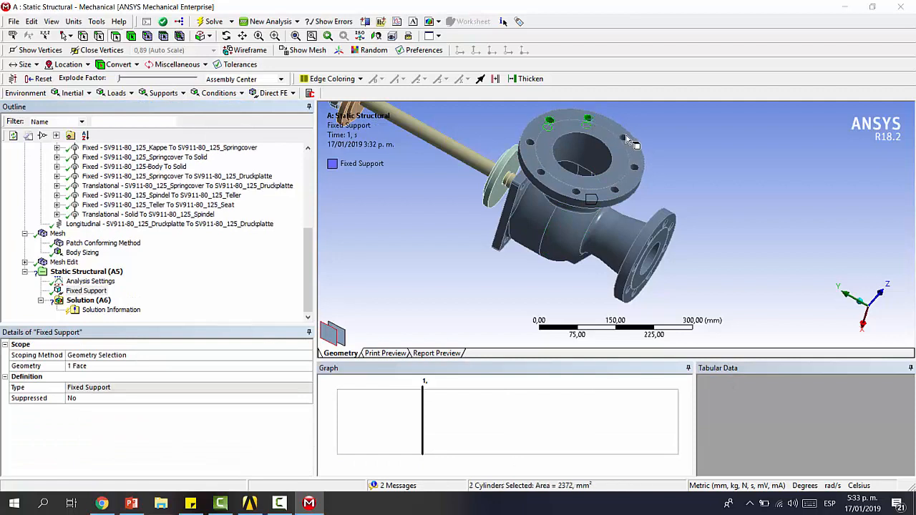
ctrl+click(623, 139)
ctrl+click(634, 167)
ctrl+click(615, 190)
ctrl+click(576, 192)
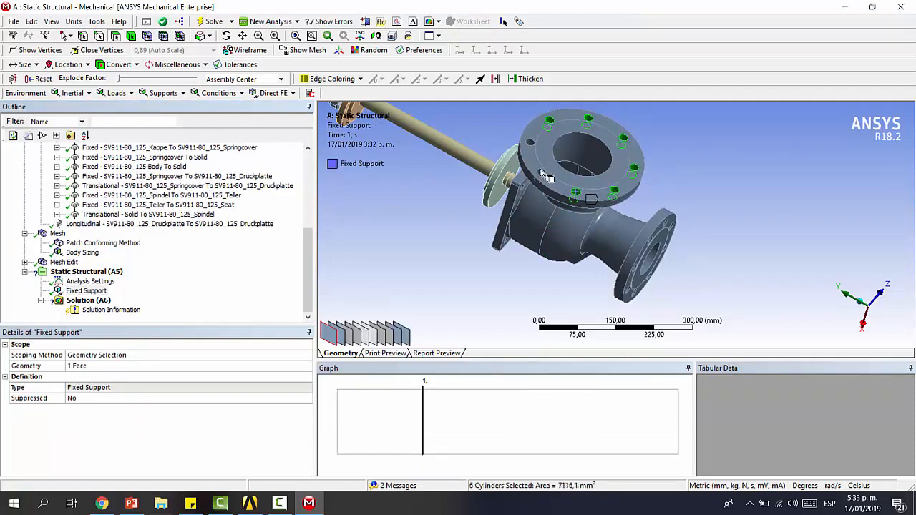
ctrl+click(541, 174)
ctrl+click(530, 143)
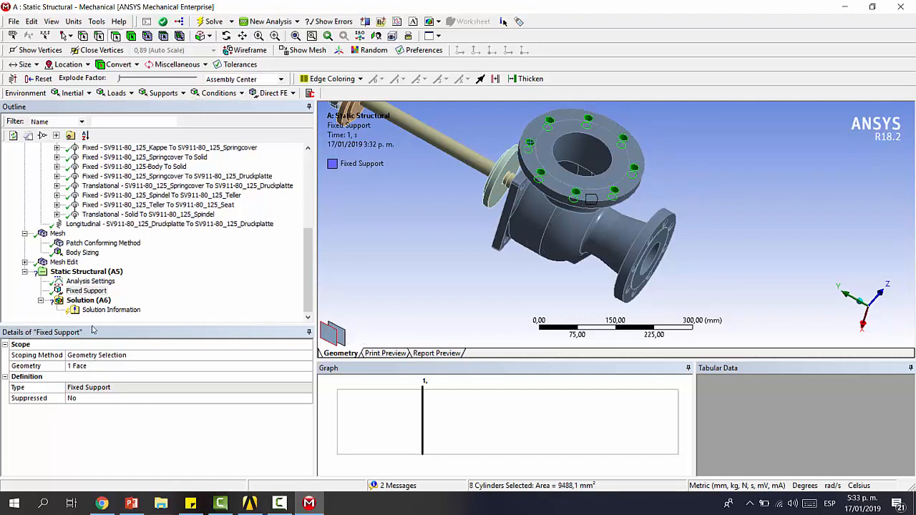
click(103, 365)
click(93, 366)
Add a second fixed support scoped to seven bolt-hole faces of the smaller flange.
click(163, 93)
click(164, 106)
middle_drag(594, 188, 632, 163)
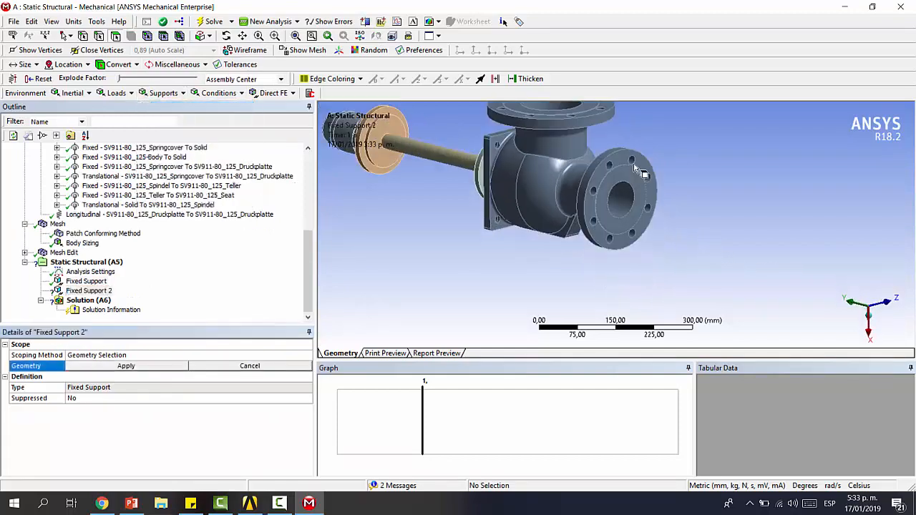
click(631, 161)
ctrl+click(648, 177)
ctrl+click(647, 207)
ctrl+click(631, 232)
ctrl+click(609, 239)
ctrl+click(592, 221)
ctrl+click(592, 191)
click(126, 366)
Add a joint load scoped to the Translational - Solid To SV911-80_125_Spindel joint.
middle_drag(376, 239, 447, 255)
click(163, 93)
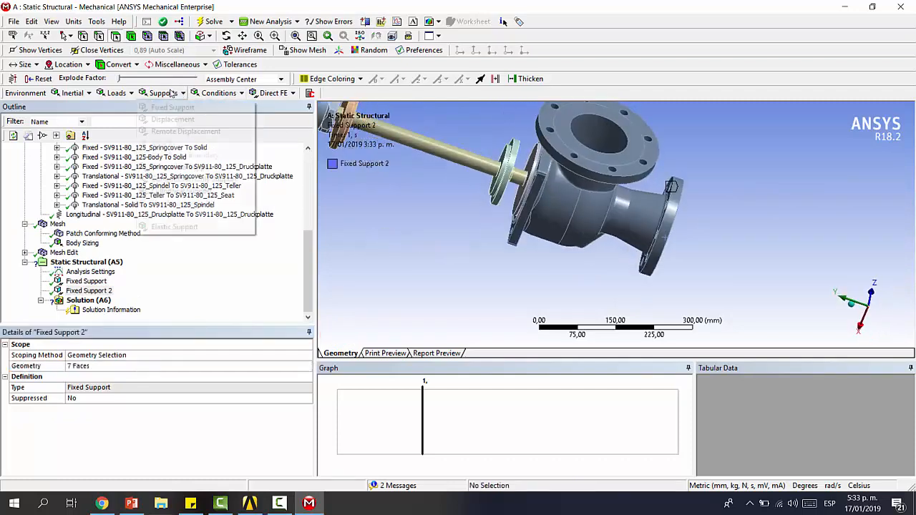
click(127, 98)
click(129, 95)
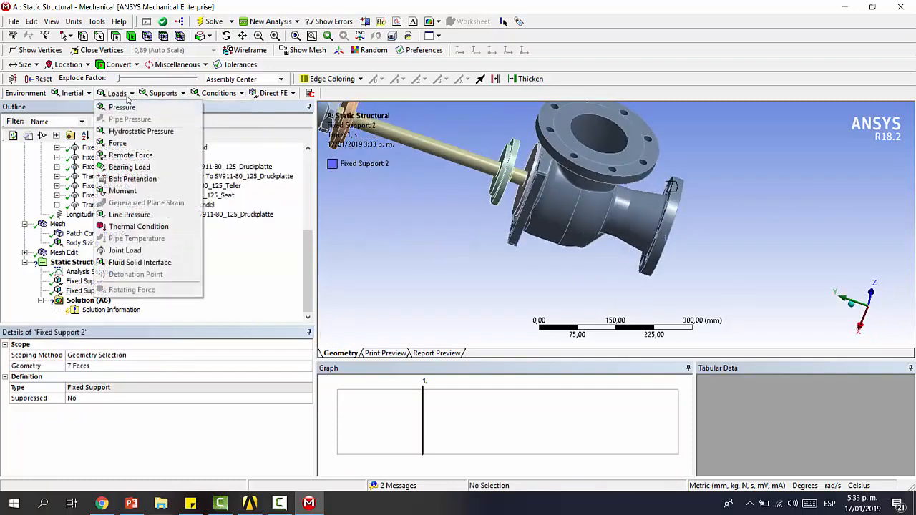
click(140, 248)
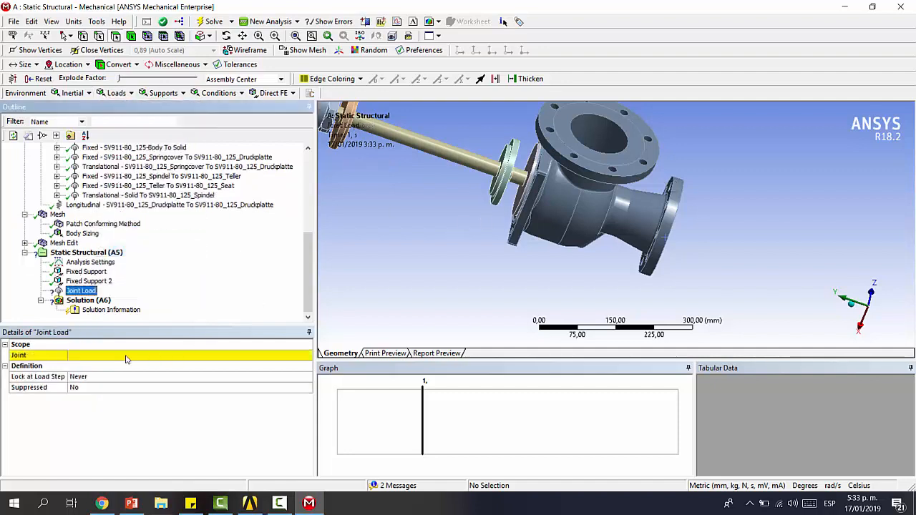
click(126, 355)
click(307, 356)
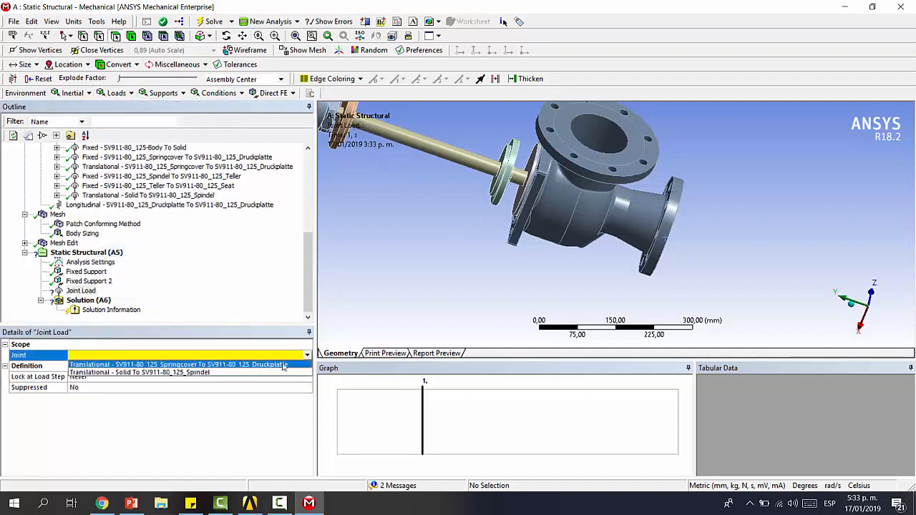
click(238, 372)
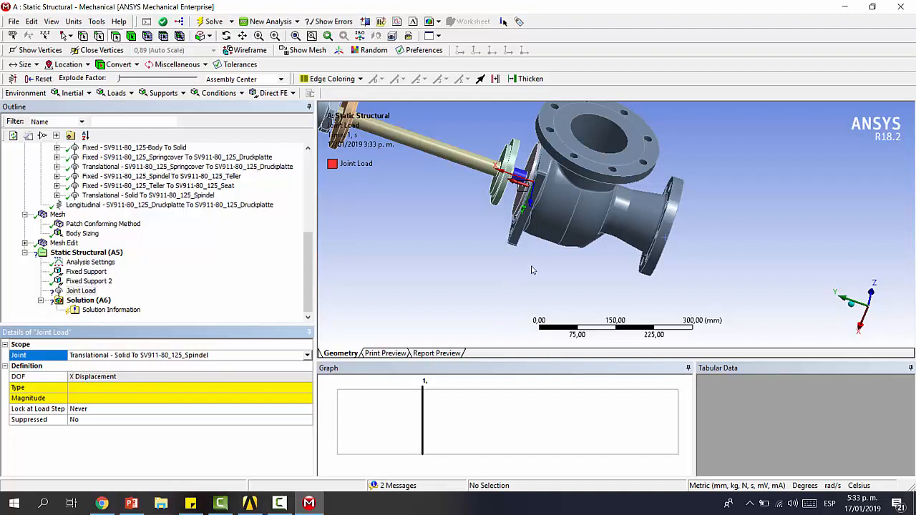
Set the joint load type to Displacement and define its magnitude as tabular data.
click(161, 389)
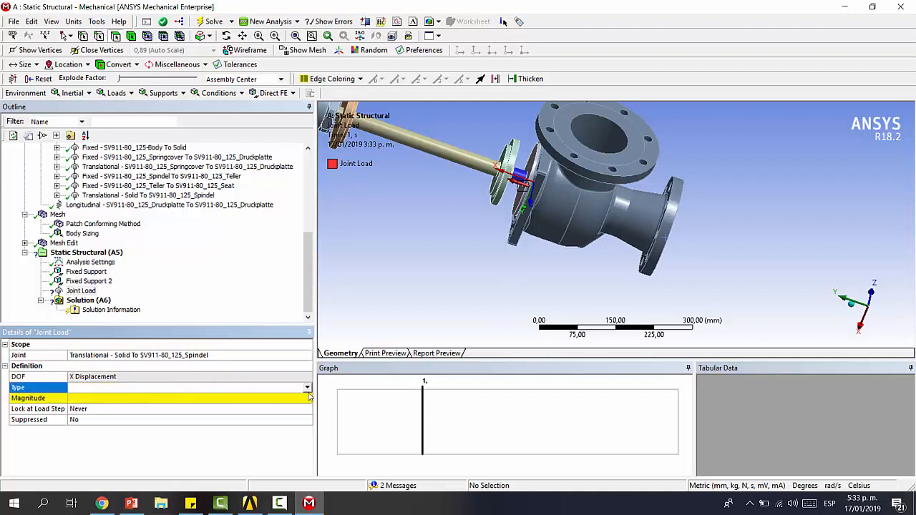
click(307, 388)
click(279, 398)
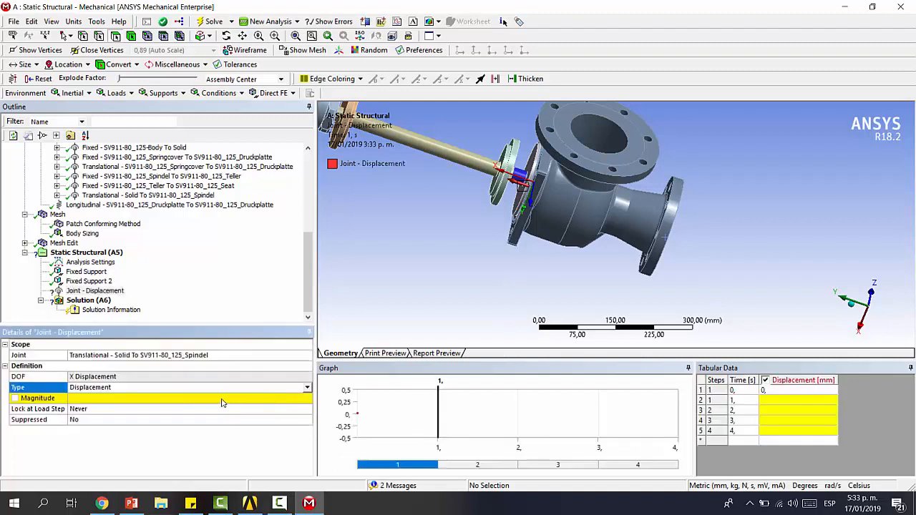
click(289, 399)
click(307, 401)
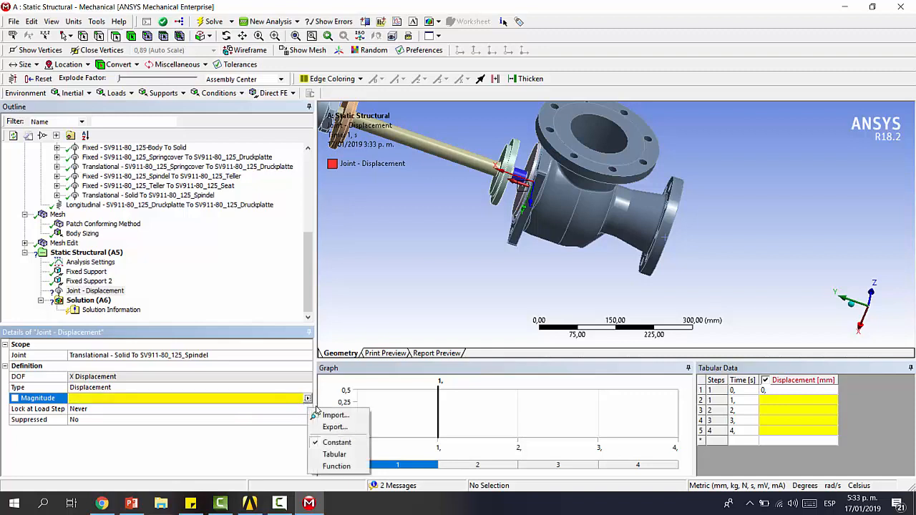
click(334, 454)
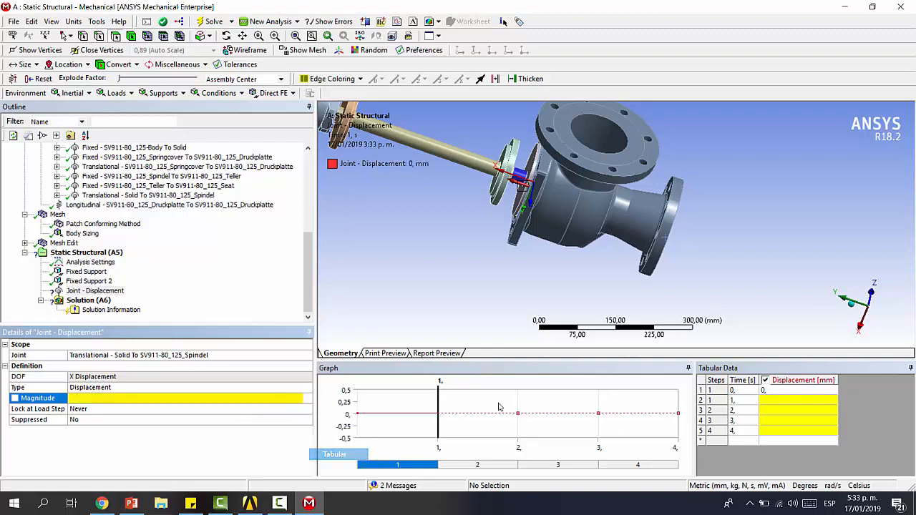
Set the joint displacement to 40 mm at 4 s and delete the tabular row for 1 s.
click(786, 433)
text(40)
key(Return)
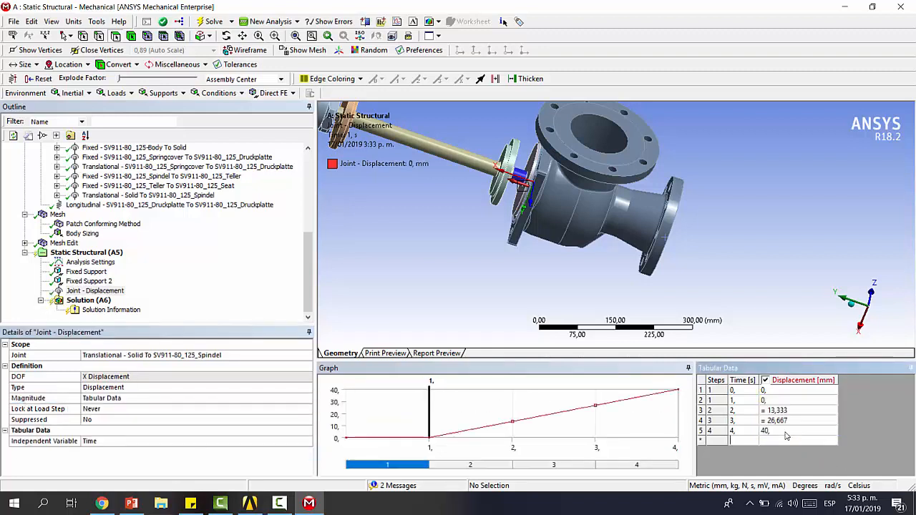
click(718, 400)
right_click(717, 401)
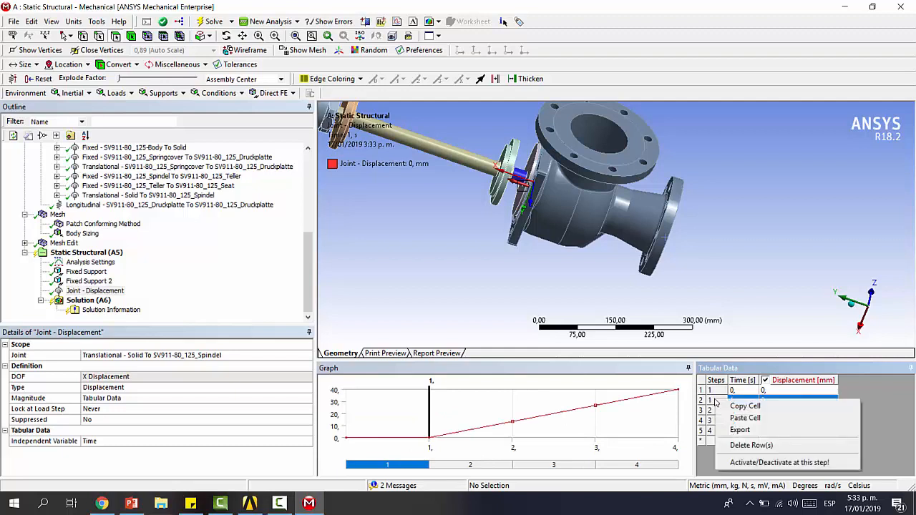
click(750, 445)
Check the trigger pressure range of LESER safety valves on the web page in Chrome, and return to Mechanical.
middle_drag(745, 341, 675, 270)
ctrl+middle_drag(690, 208, 688, 255)
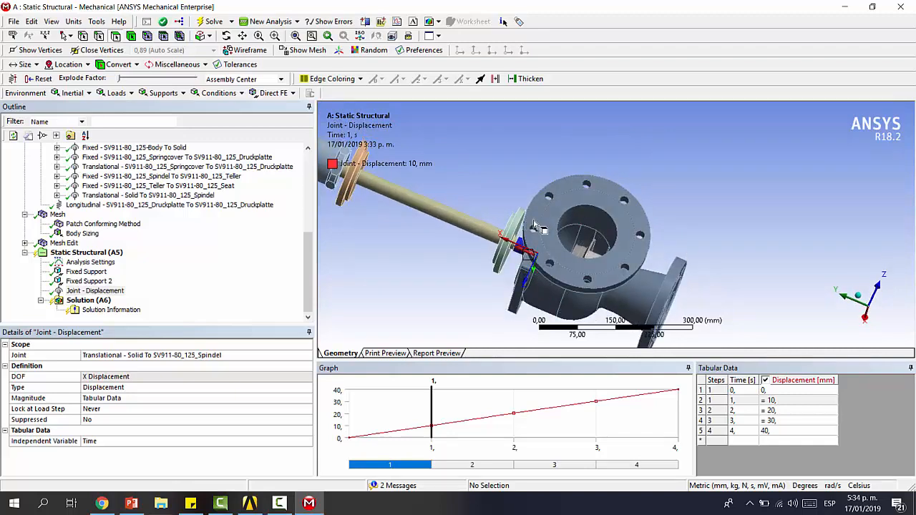
middle_drag(535, 227, 682, 219)
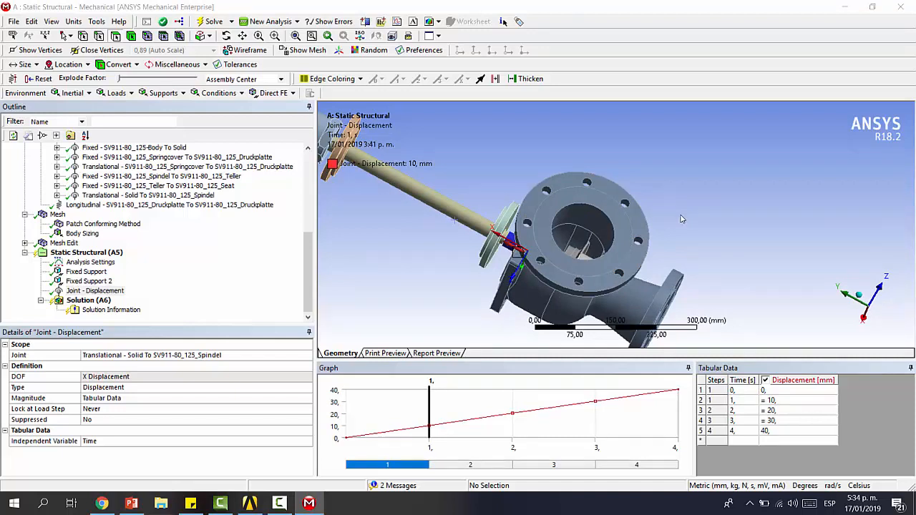
key(alt+Tab)
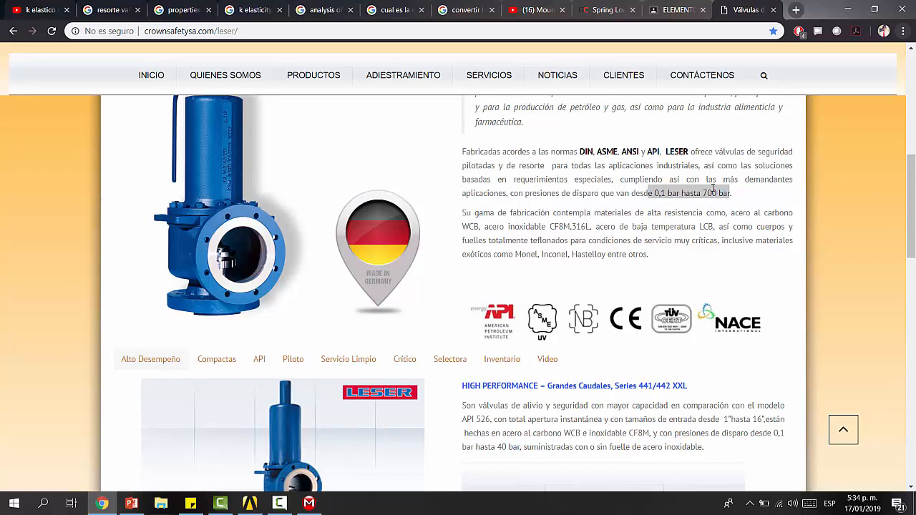
key(alt+Tab)
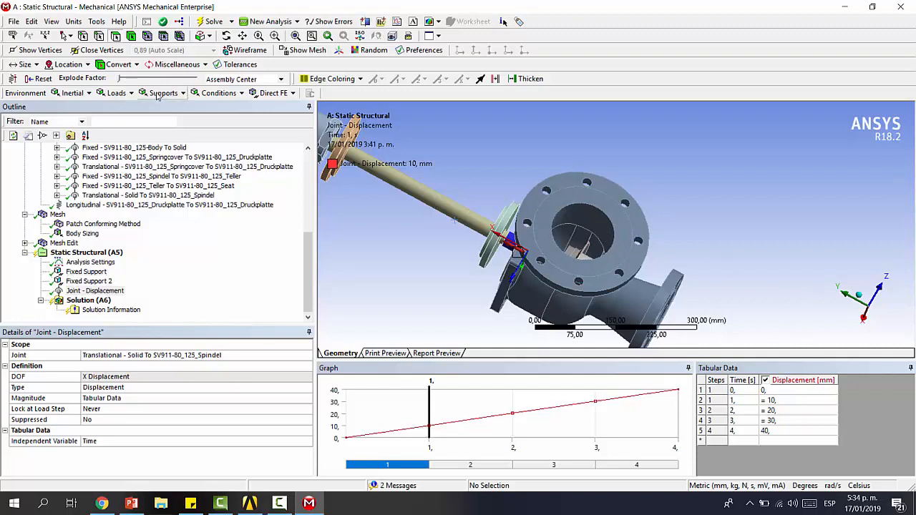
Add a pressure load scoped to the inner cylindrical face of the smaller flange's neck.
click(115, 93)
click(123, 108)
middle_drag(678, 276, 678, 180)
click(656, 260)
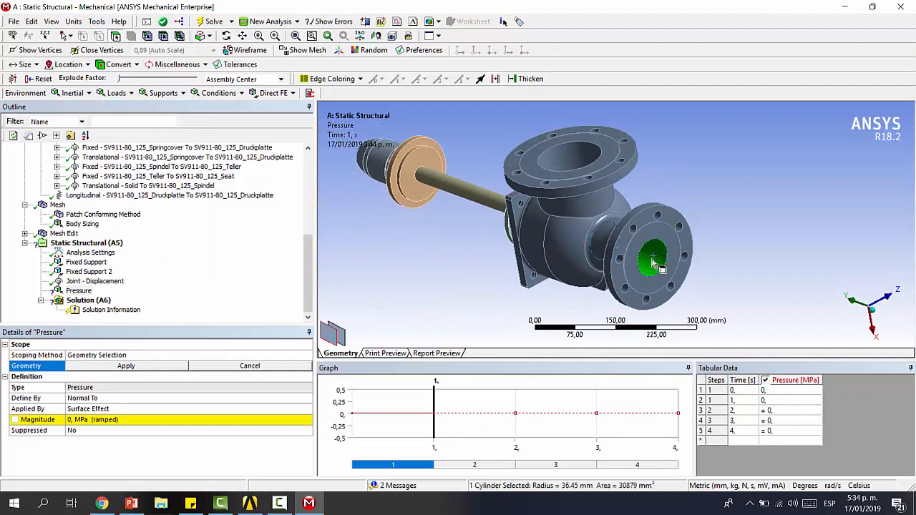
click(126, 365)
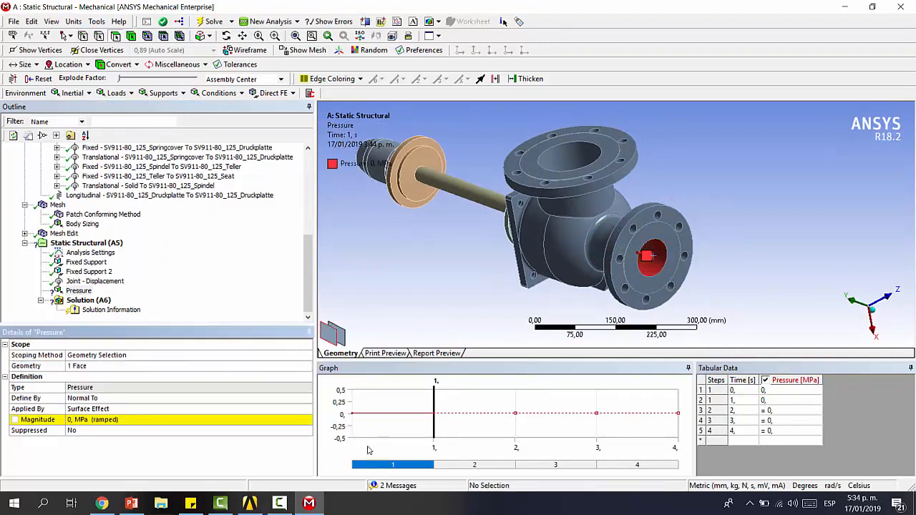
Define the pressure magnitude as tabular data and set it to 1 MPa at 1 s.
click(133, 422)
click(308, 420)
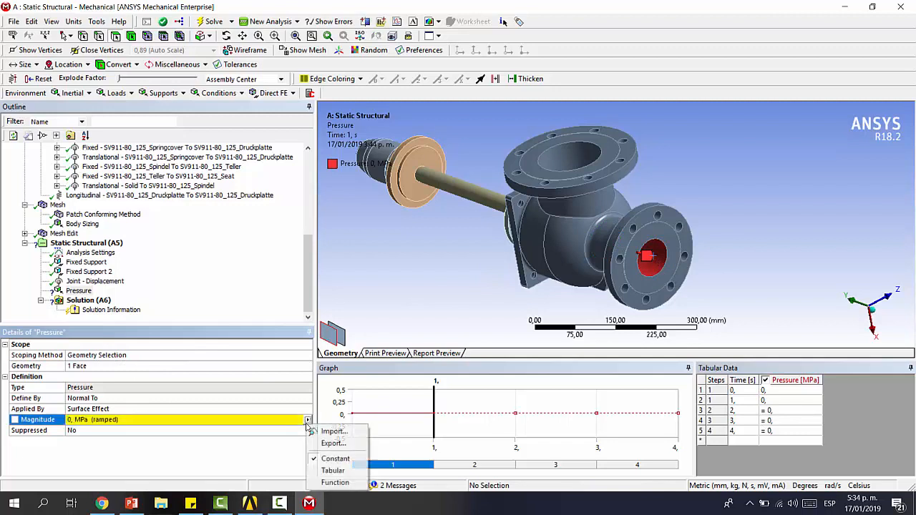
click(333, 470)
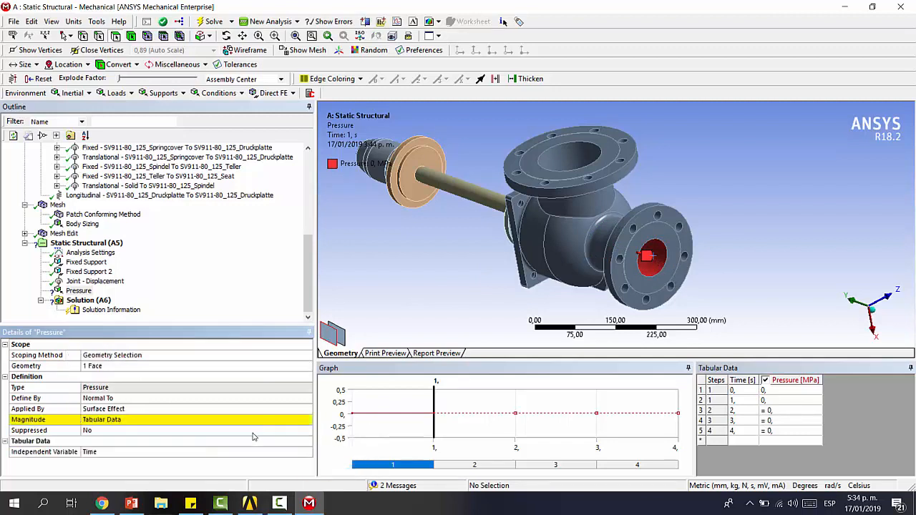
click(779, 400)
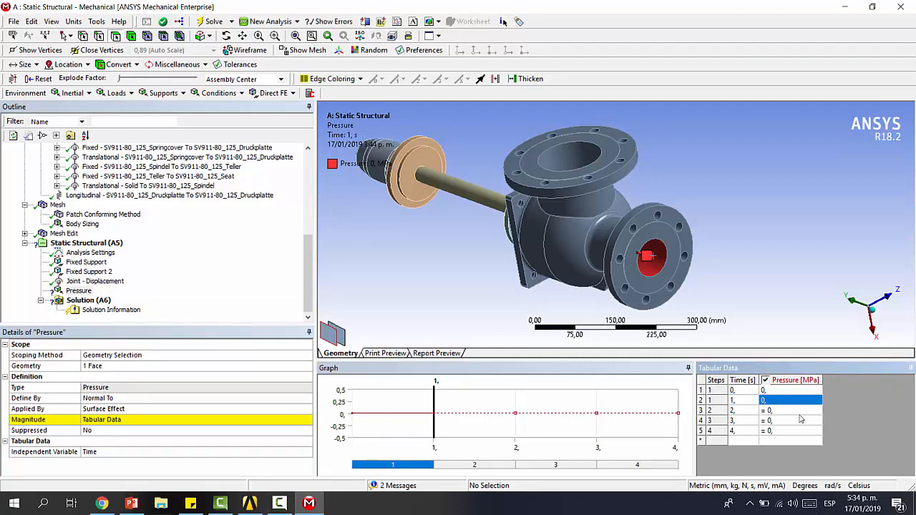
text(1)
key(Tab)
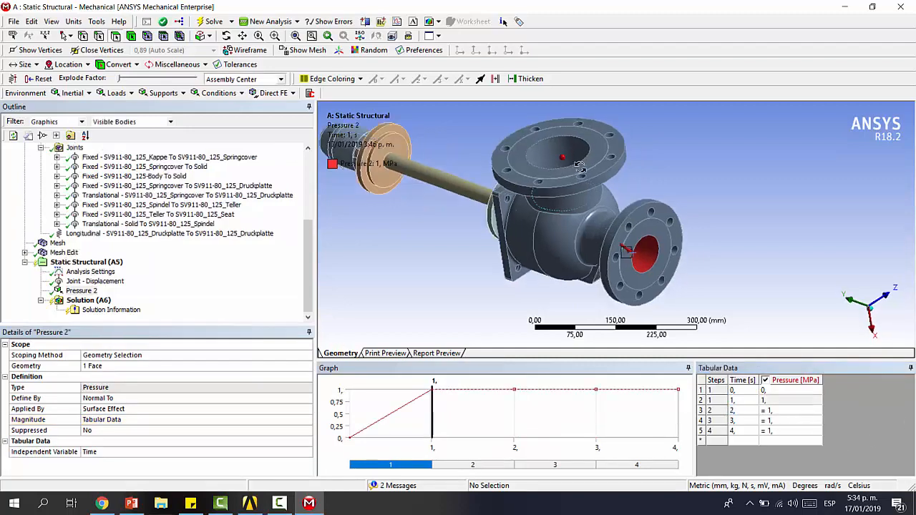
Hide all bodies except the valve body.
middle_drag(543, 215, 604, 175)
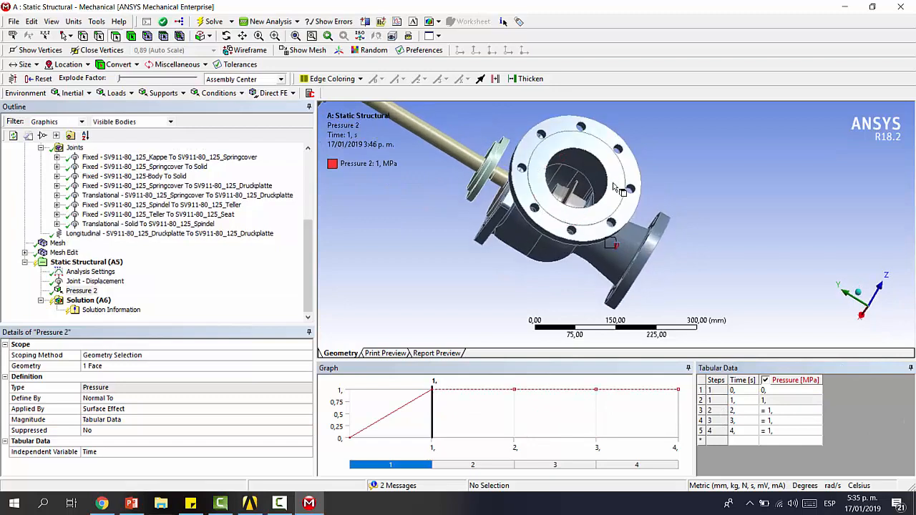
click(613, 146)
right_click(613, 146)
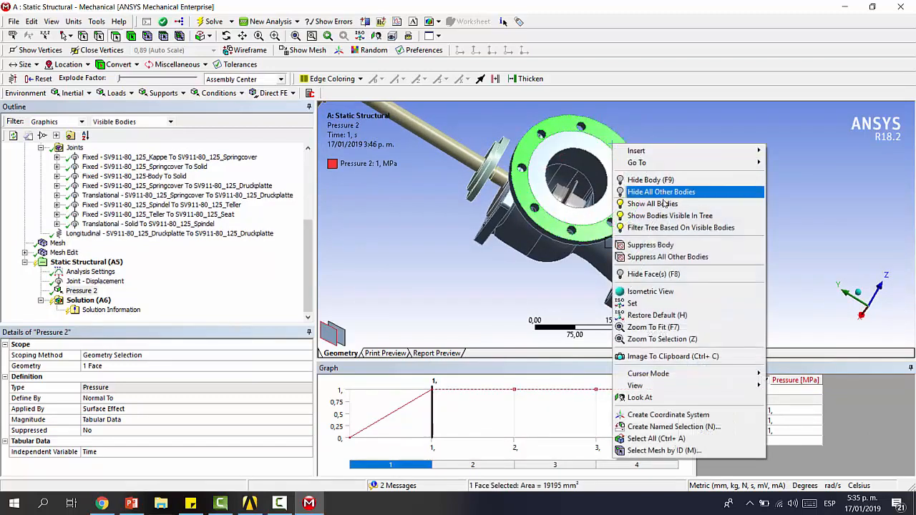
click(660, 191)
middle_drag(661, 191, 644, 245)
Add a pressure load scoped to the valve body's internal cavity faces, extending the selection to limits and adding the remaining bore faces.
click(133, 94)
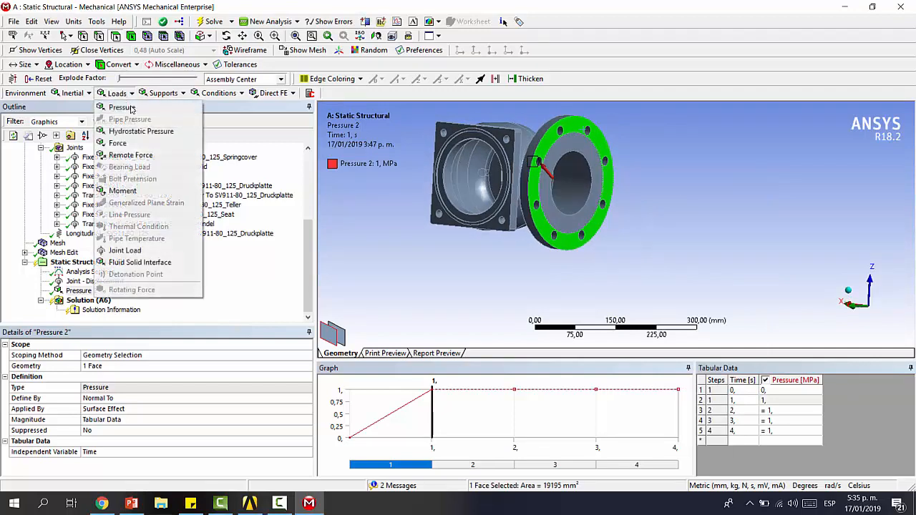
click(179, 107)
click(477, 166)
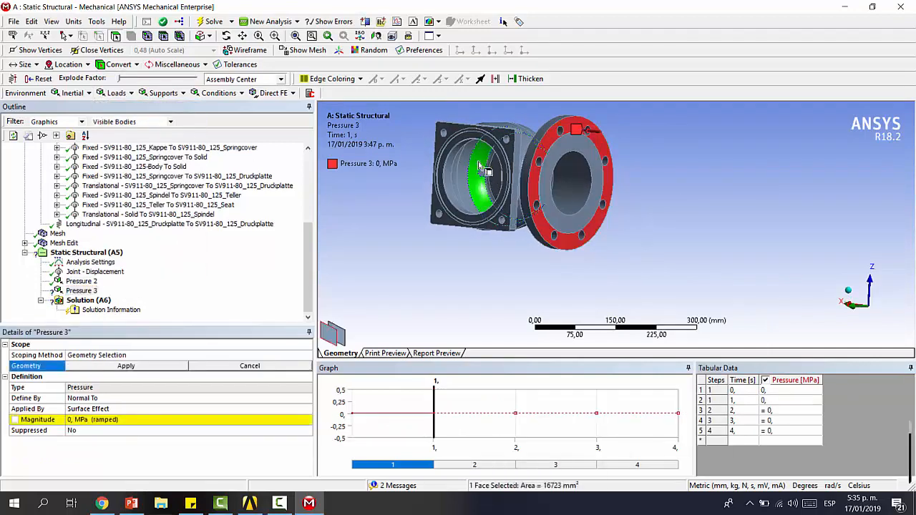
click(202, 36)
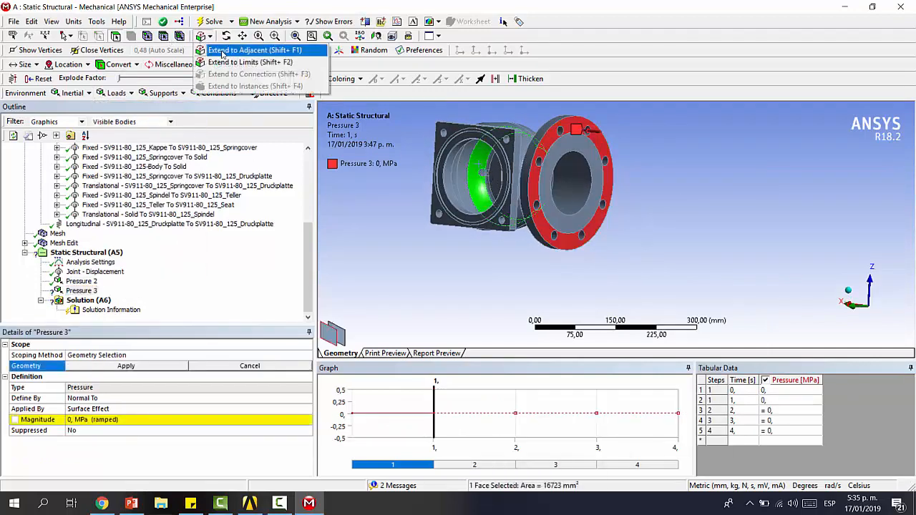
click(236, 62)
middle_drag(500, 182, 522, 178)
ctrl+click(520, 175)
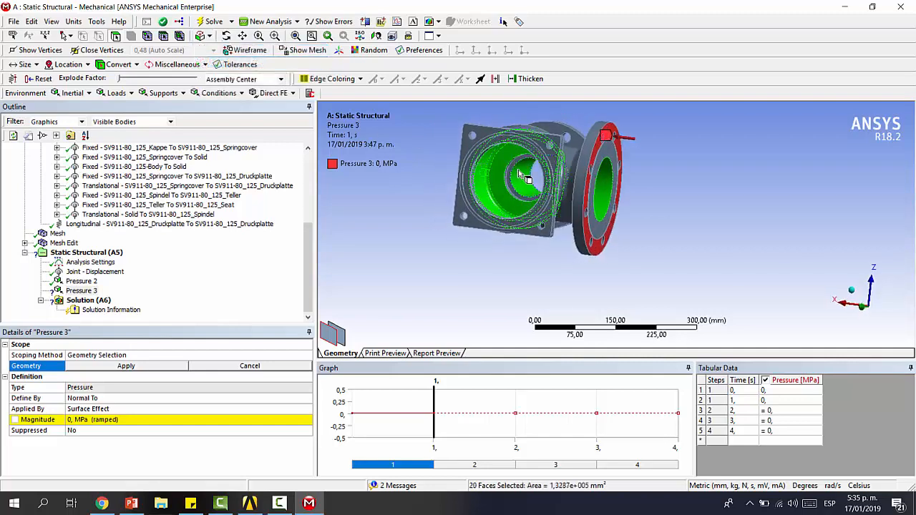
ctrl+click(514, 168)
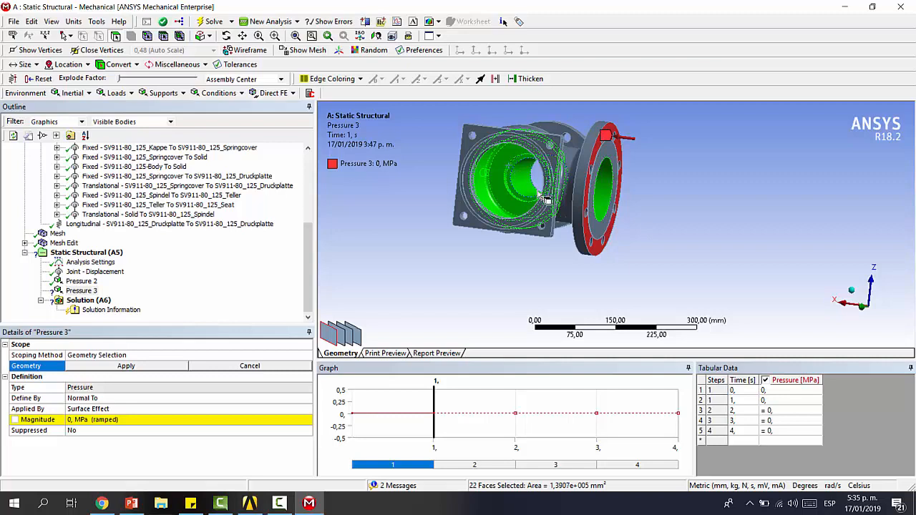
middle_drag(526, 190, 369, 155)
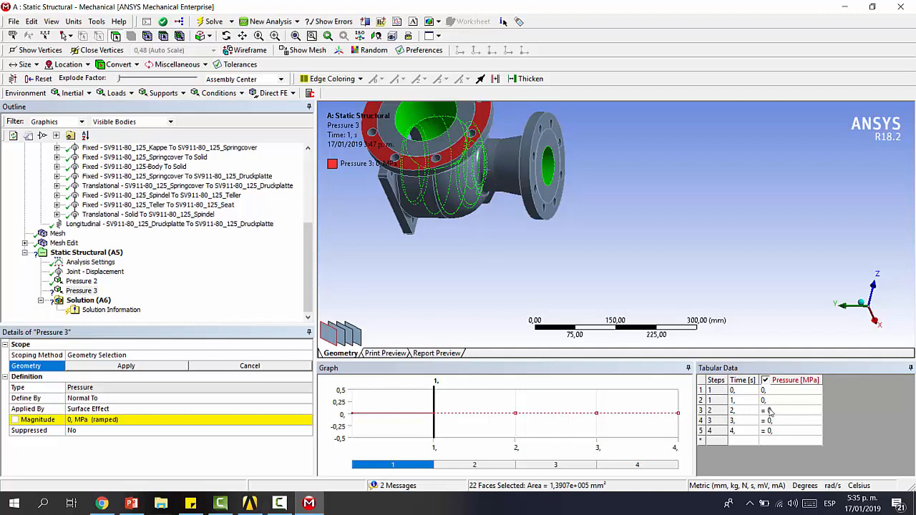
click(126, 366)
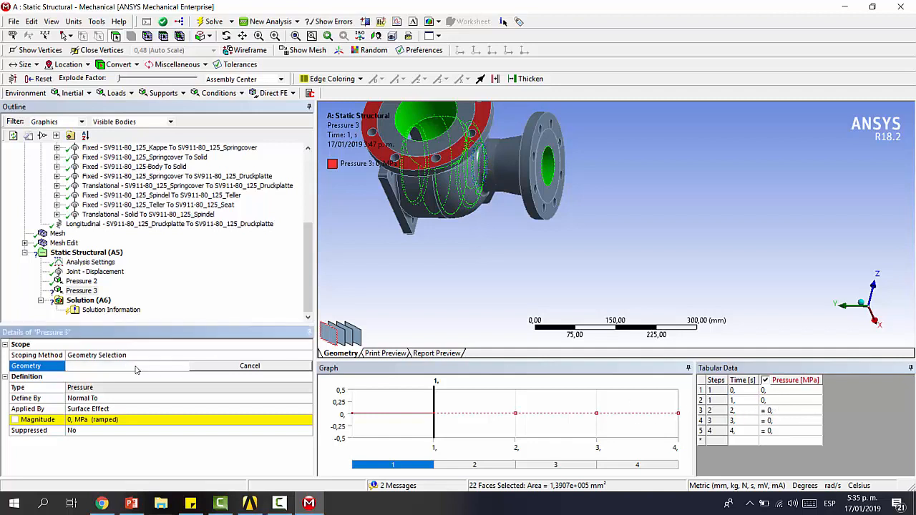
Define the cavity pressure magnitude as tabular data and set it to 1 MPa at 2 s.
click(210, 423)
click(308, 419)
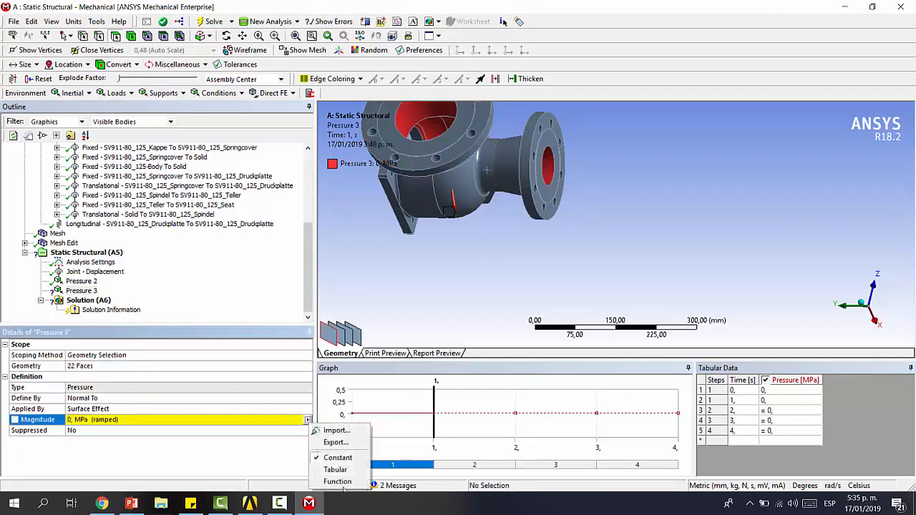
click(365, 469)
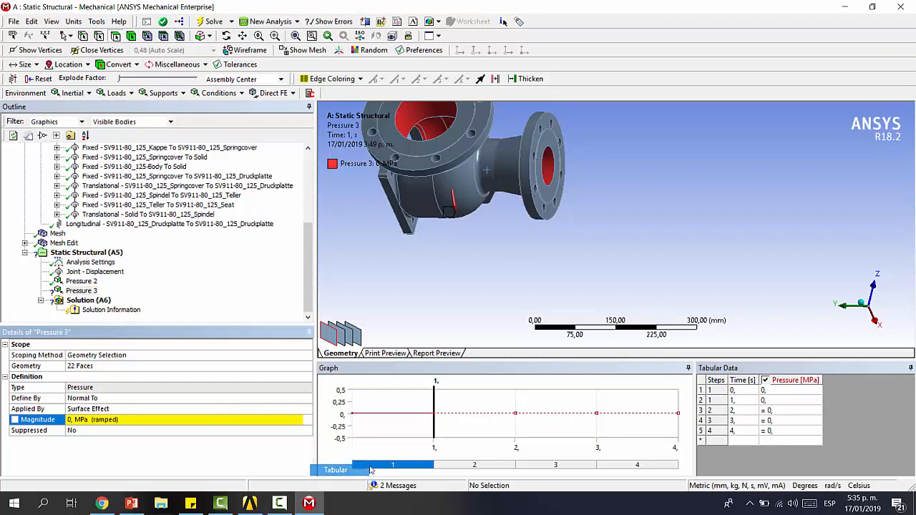
click(775, 411)
text(1)
click(785, 340)
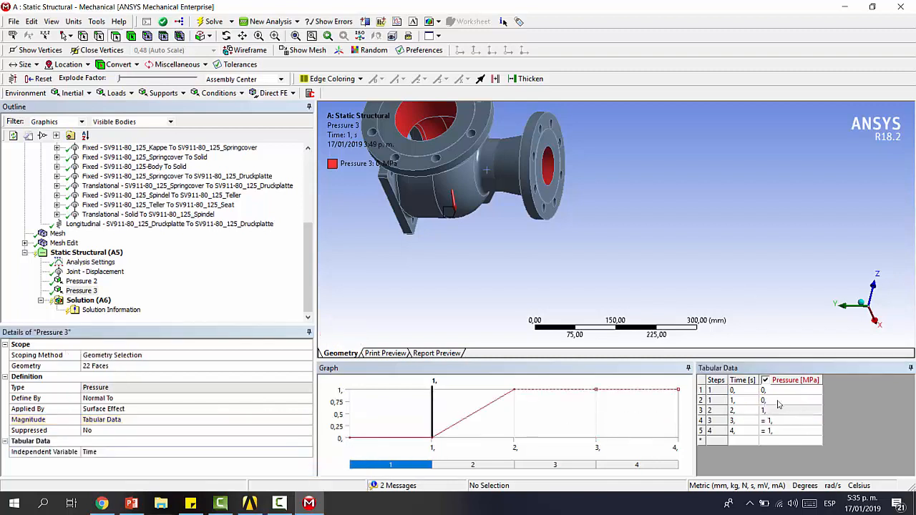
Show all bodies of the valve assembly again.
mouse_move(568, 230)
middle_down()
mouse_move(551, 236)
mouse_move(573, 232)
mouse_move(562, 224)
middle_up()
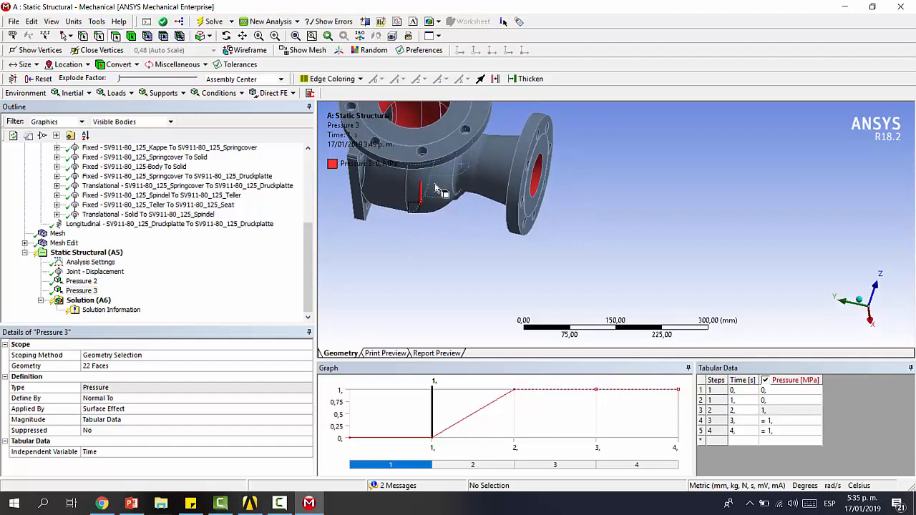
click(434, 180)
right_click(433, 180)
click(447, 177)
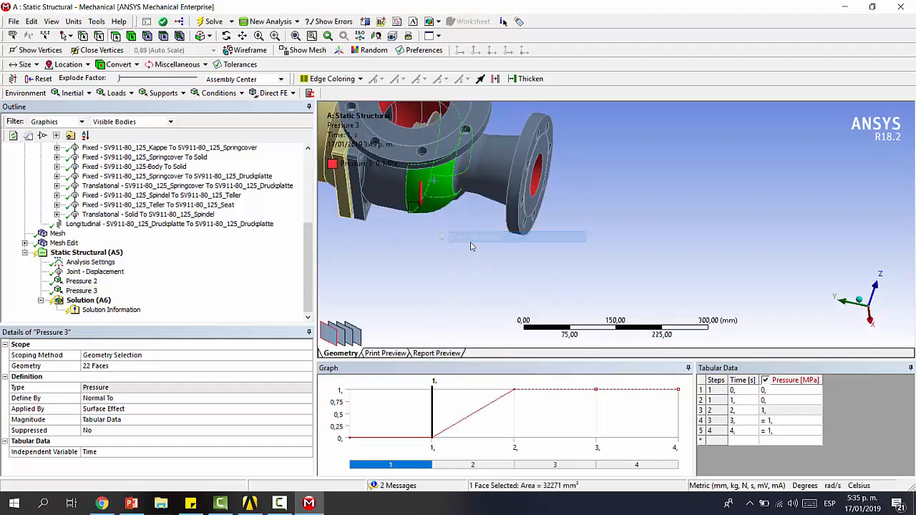
middle_drag(465, 244, 466, 211)
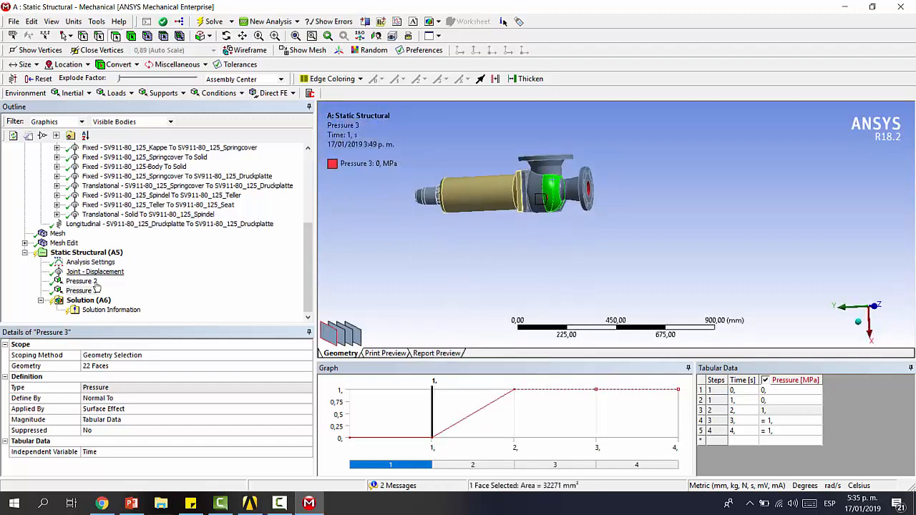
Add Total Deformation and Equivalent (von-Mises) Stress results to the solution.
click(100, 301)
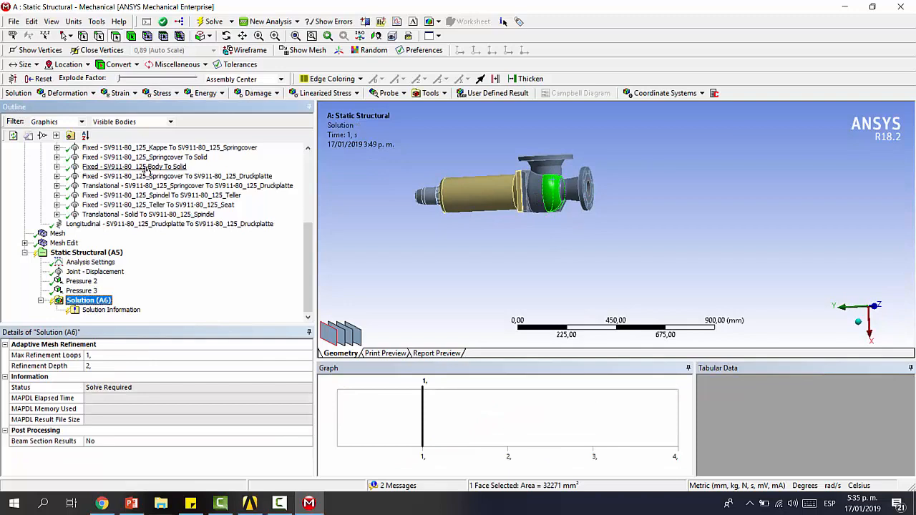
click(70, 94)
click(76, 107)
click(161, 93)
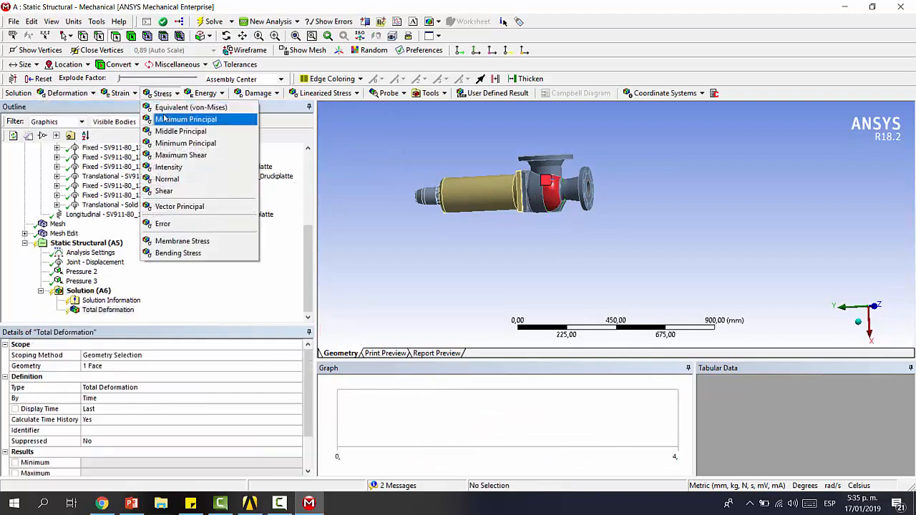
click(172, 109)
middle_drag(541, 202, 539, 233)
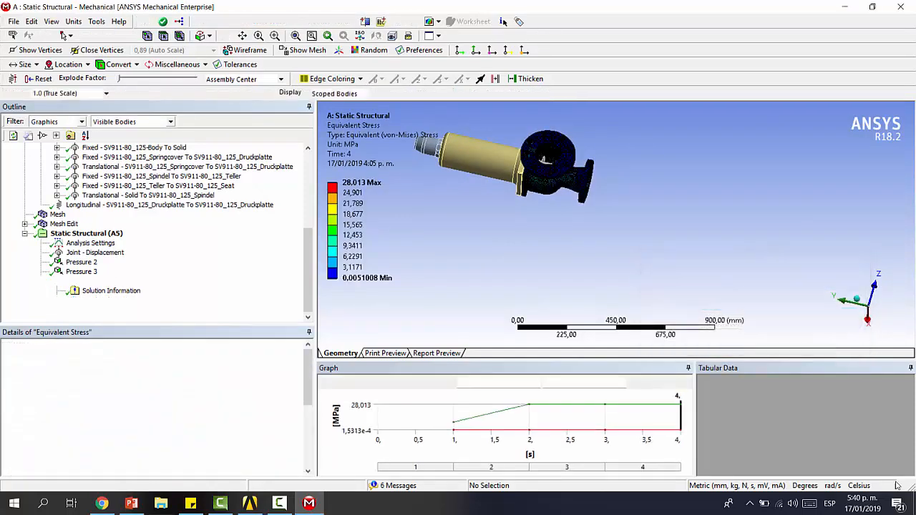
Examine the equivalent stress distribution on the valve body from several angles, including the isometric view.
middle_drag(676, 187, 684, 204)
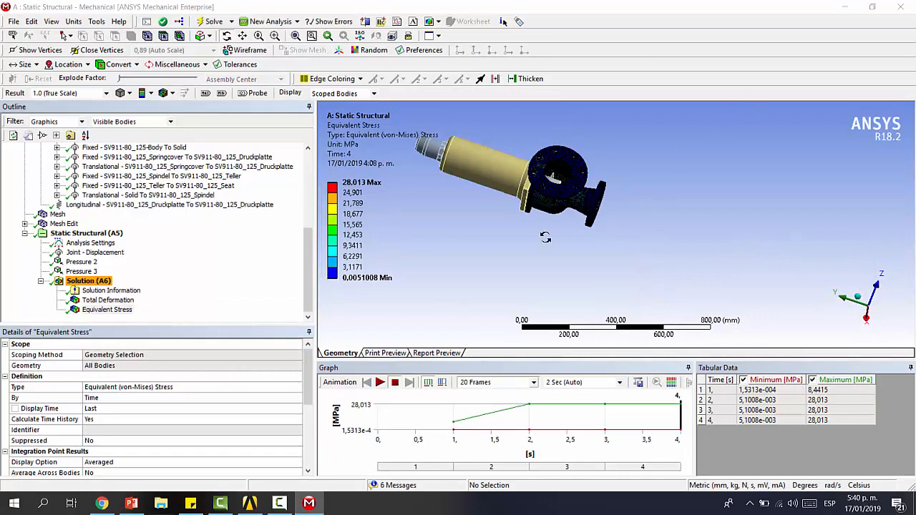
scroll(578, 198, up, 3)
middle_drag(593, 262, 665, 294)
click(849, 313)
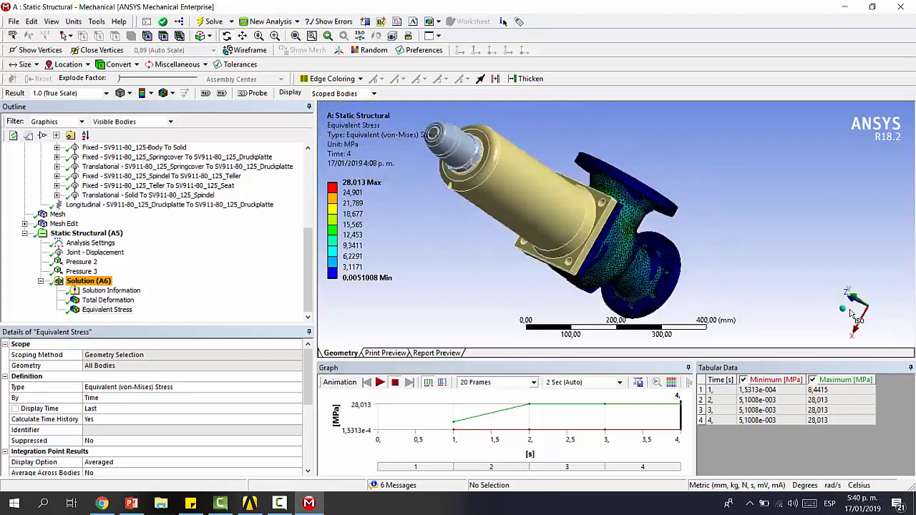
scroll(633, 265, down, 1)
ctrl+middle_drag(619, 266, 621, 248)
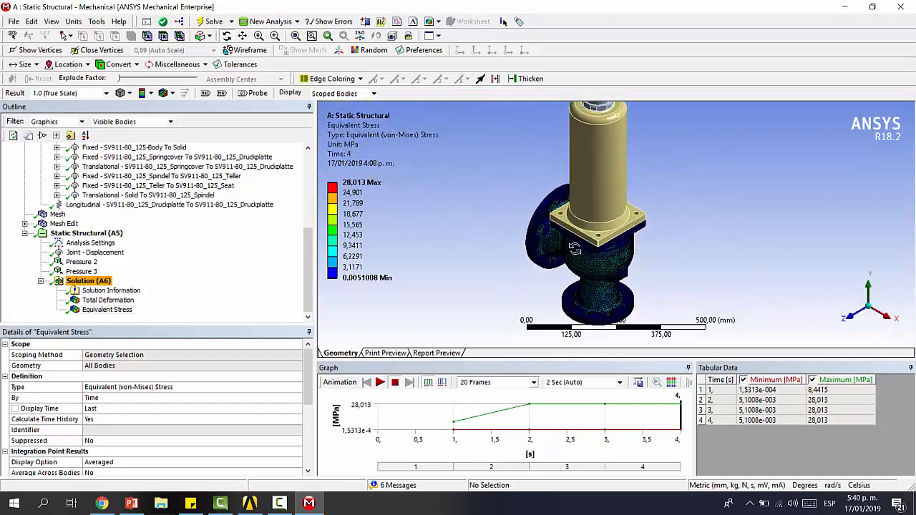
click(108, 310)
ctrl+middle_drag(656, 286, 652, 268)
scroll(648, 266, down, 1)
scroll(486, 240, up, 3)
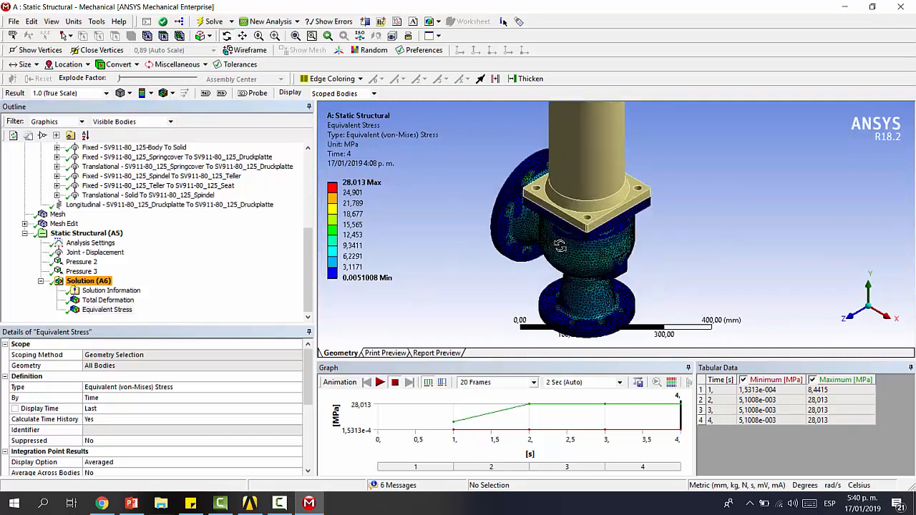
Play the equivalent stress animation, set its duration to 3 Sec, watch it from several angles and stop it.
click(379, 382)
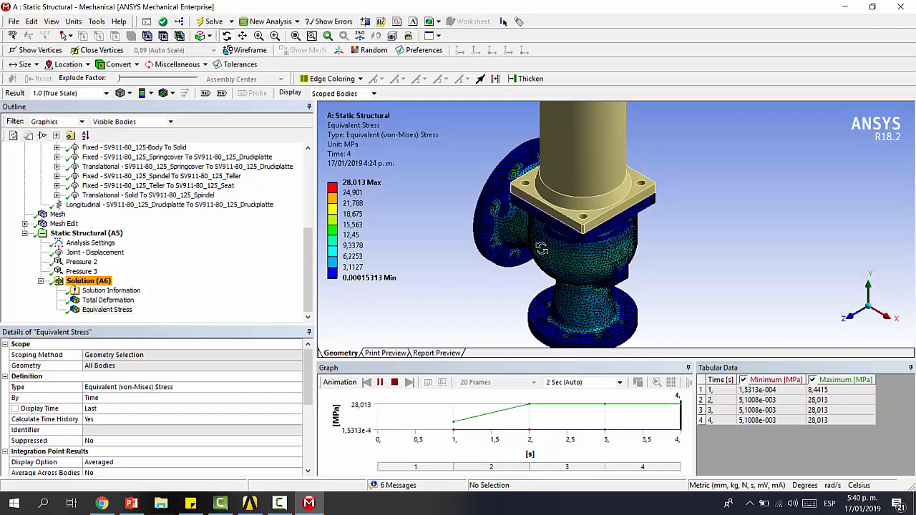
drag(541, 248, 596, 343)
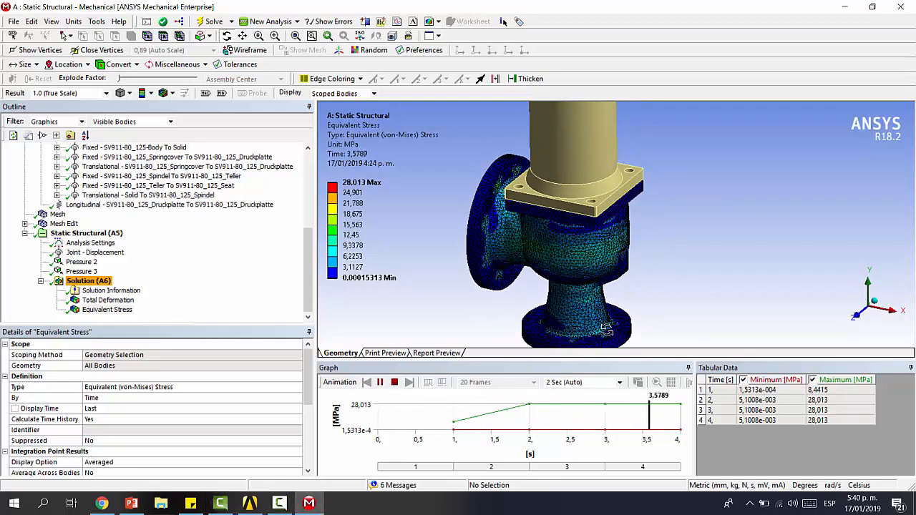
drag(618, 283, 652, 251)
click(620, 384)
click(620, 384)
click(594, 421)
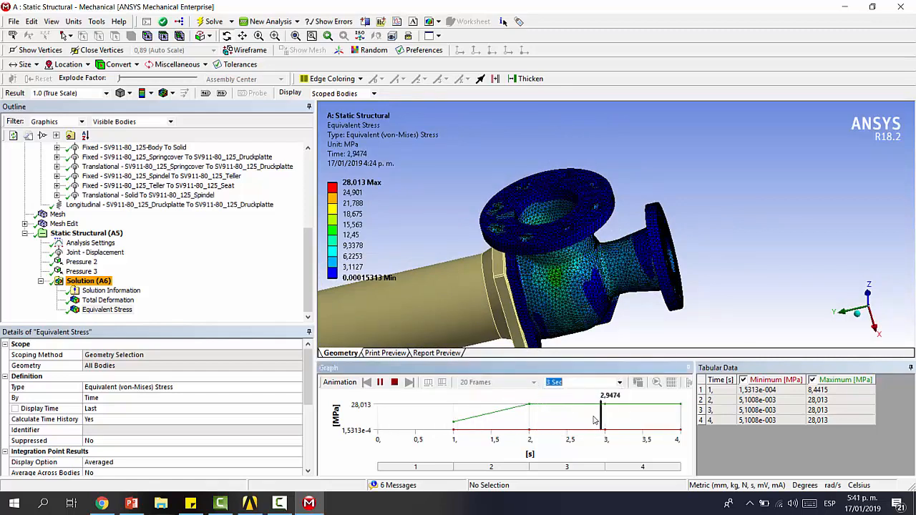
drag(629, 275, 635, 297)
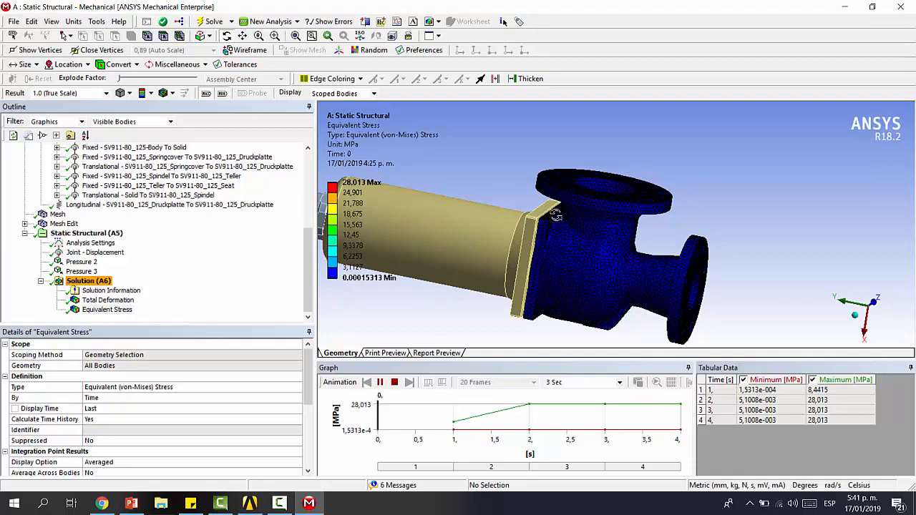
click(396, 384)
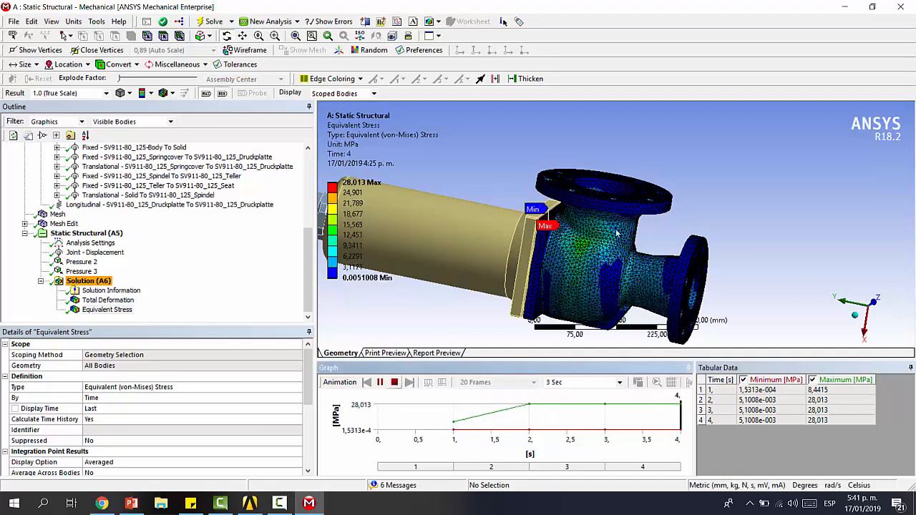
Return to the solution's geometry view and hide all bodies except the valve body.
scroll(609, 275, up, 5)
drag(660, 168, 375, 156)
scroll(375, 156, down, 3)
right_click(592, 200)
click(532, 208)
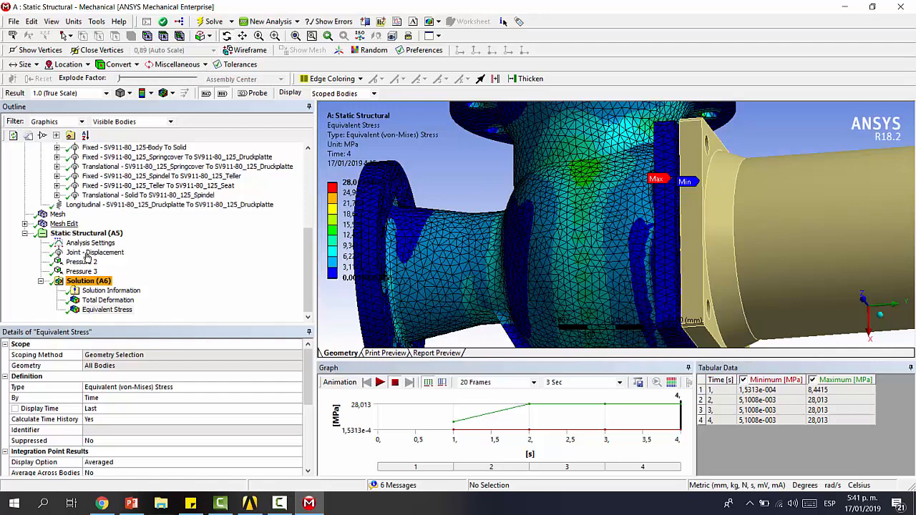
click(92, 283)
click(607, 226)
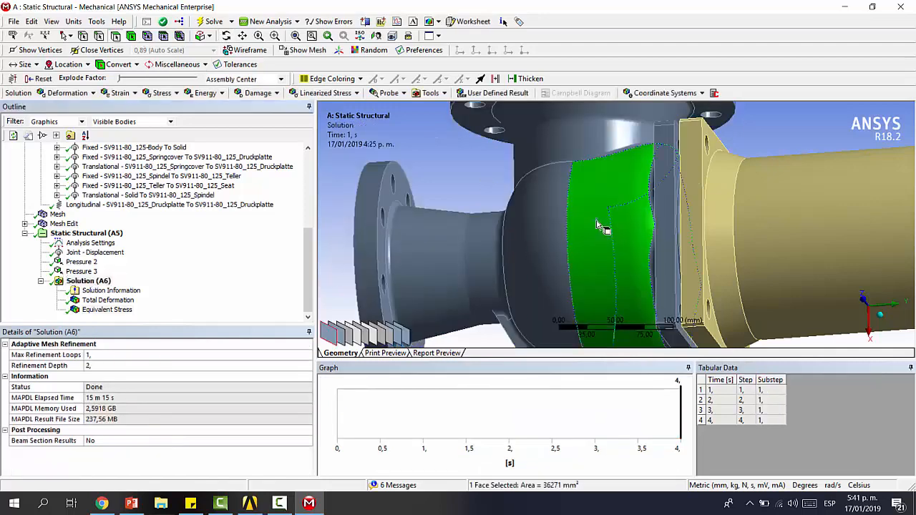
right_click(598, 226)
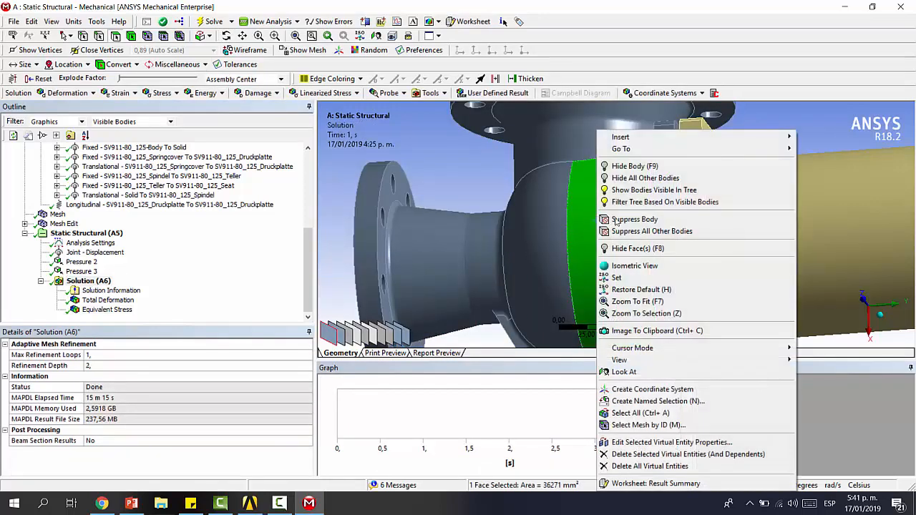
click(644, 178)
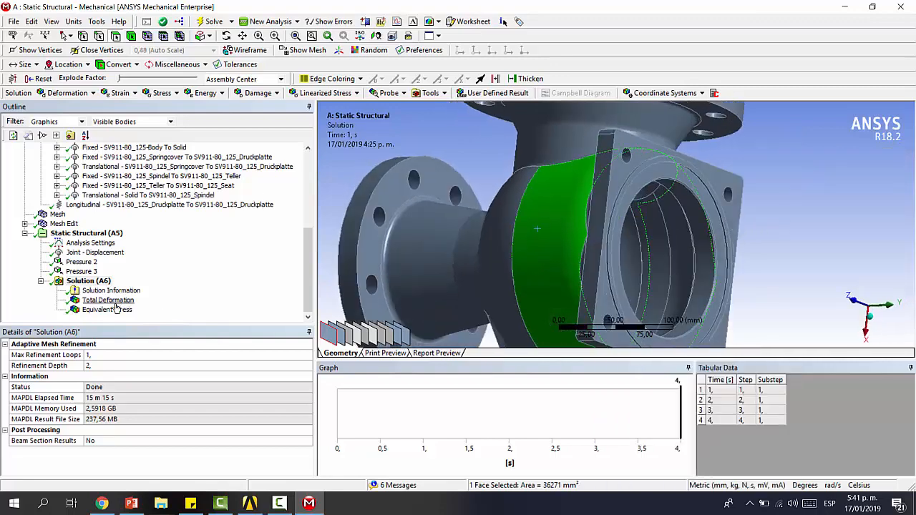
Inspect the equivalent stress on the isolated valve body around the maximum and minimum locations, and start the result animation.
click(108, 310)
middle_drag(745, 244, 684, 225)
scroll(749, 226, down, 5)
scroll(620, 223, up, 5)
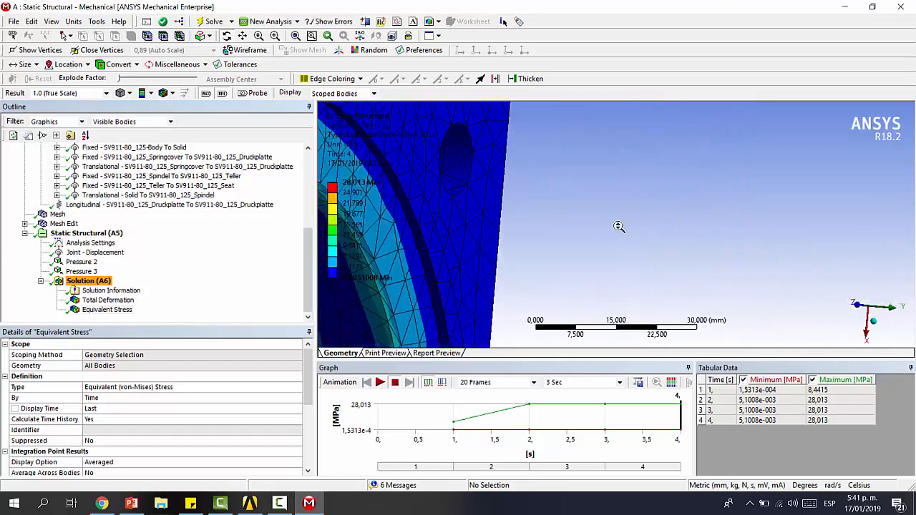
scroll(617, 227, down, 3)
scroll(472, 276, down, 2)
middle_drag(513, 274, 504, 230)
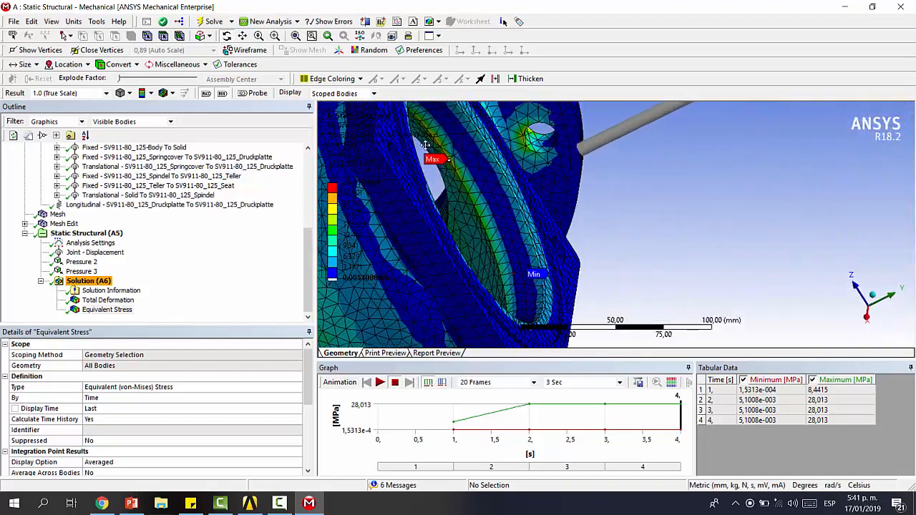
middle_drag(452, 149, 651, 194)
middle_drag(589, 269, 561, 273)
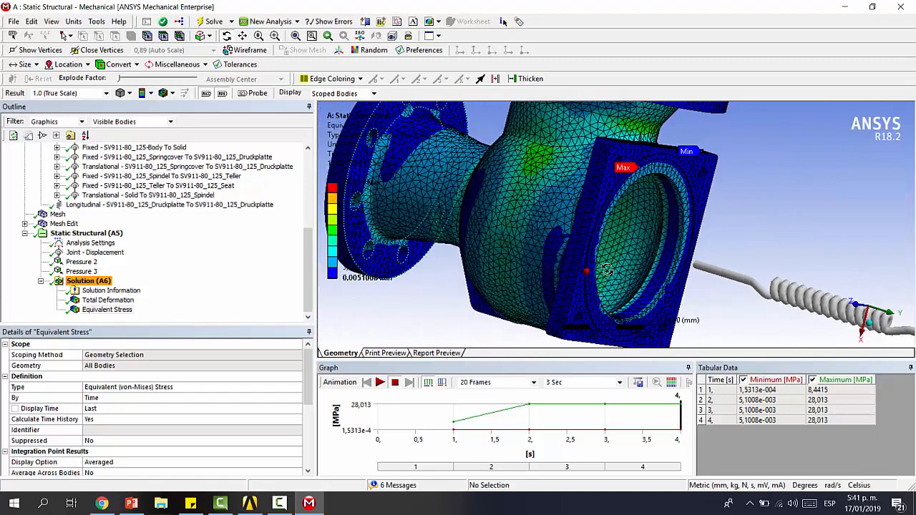
click(381, 382)
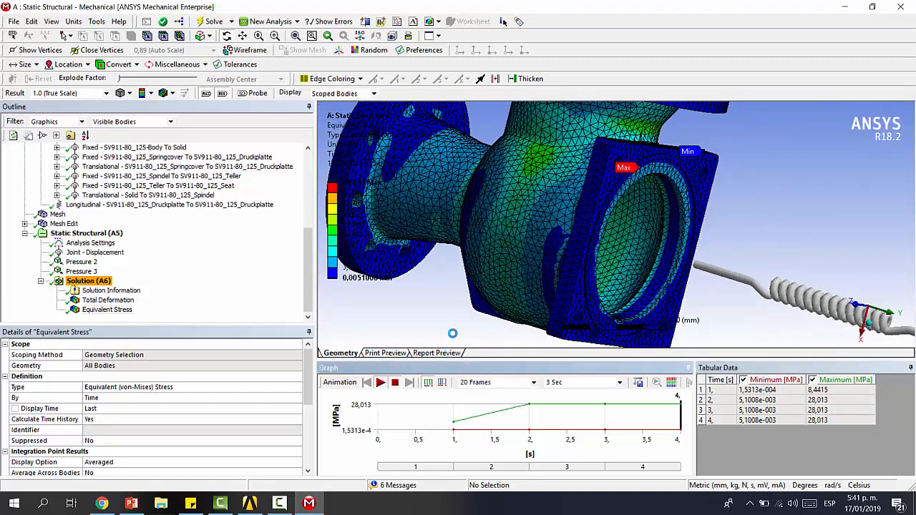